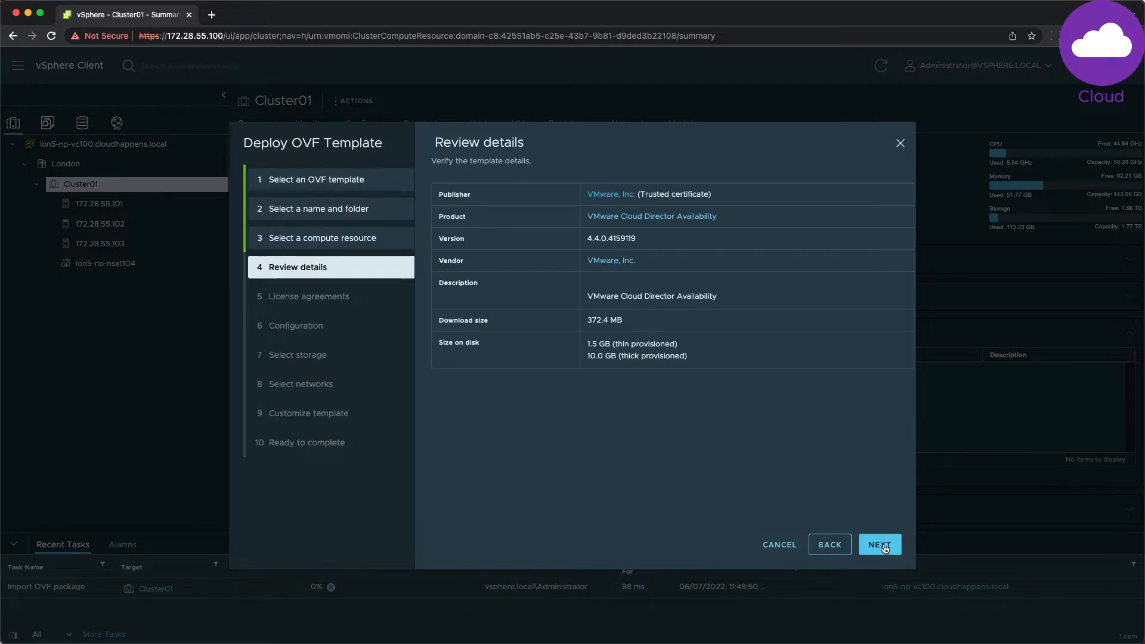
Step: Accept the licence and pick the (New Role) vCenter Replication Management Appliance configuration
left_click(883, 548)
left_click(474, 401)
left_click(879, 546)
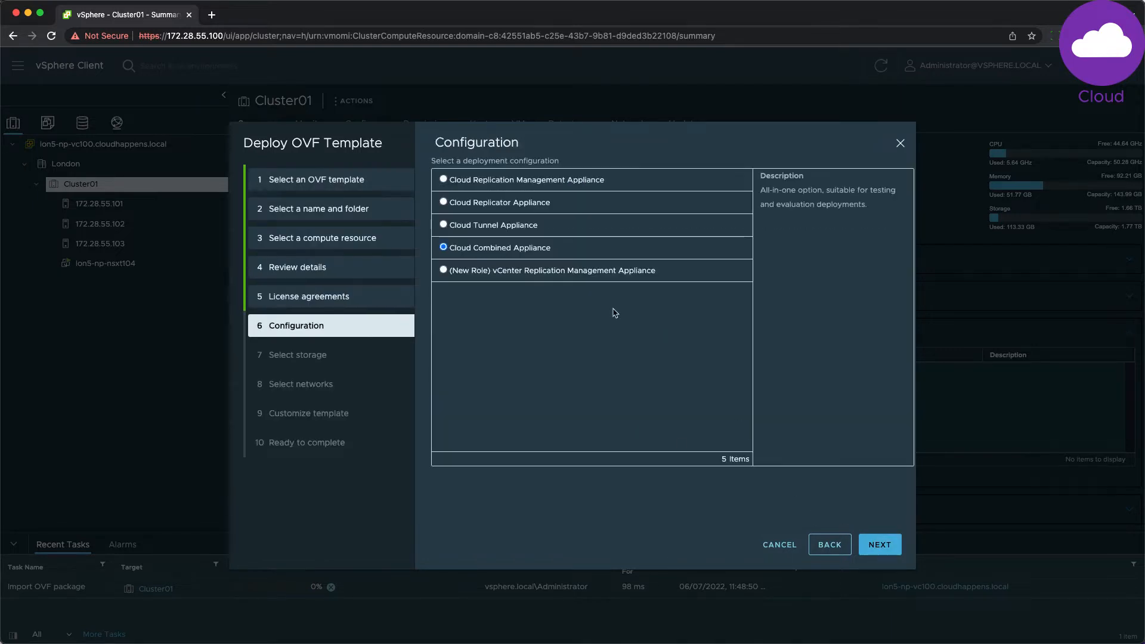
left_click(443, 271)
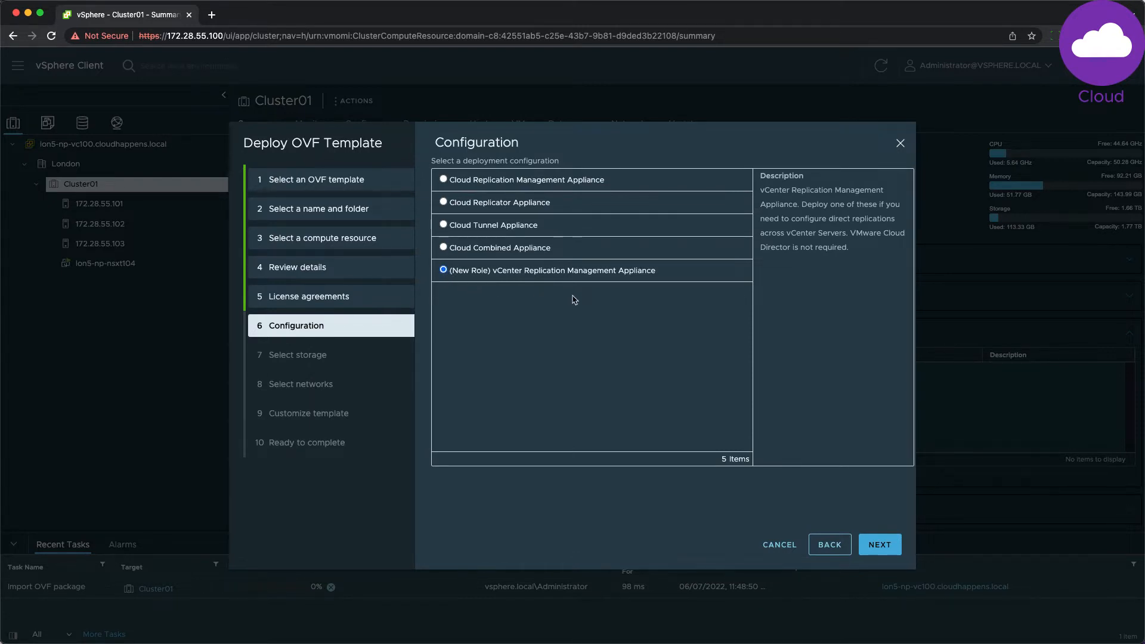
left_click(880, 544)
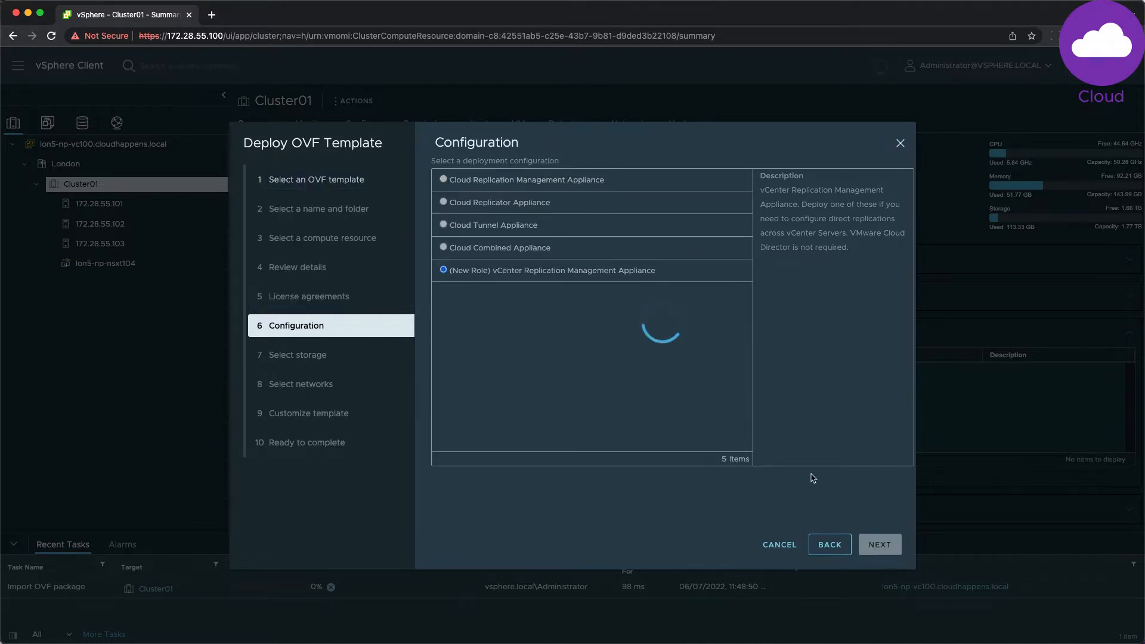
Step: Store the appliance on vsanDatastore and map VM Network to DPortGroup
left_click(443, 321)
left_click(880, 544)
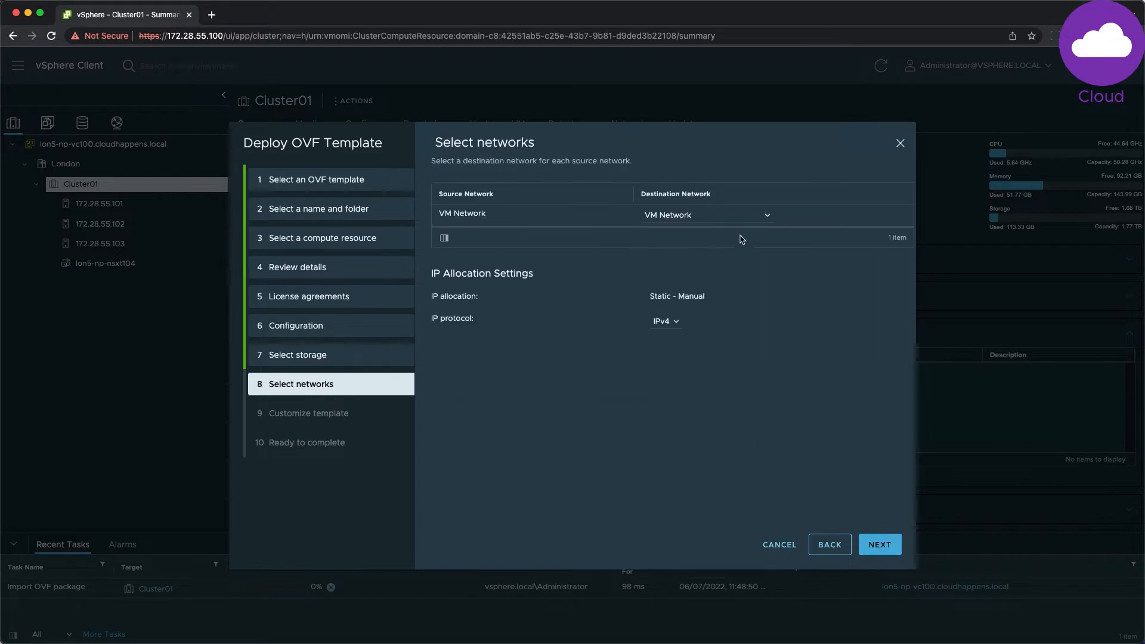
left_click(707, 215)
left_click(667, 244)
left_click(879, 544)
Step: Set and confirm the root password, enable SSH, and use NTP server pool.ntp.org
left_click(744, 245)
type("••••••••")
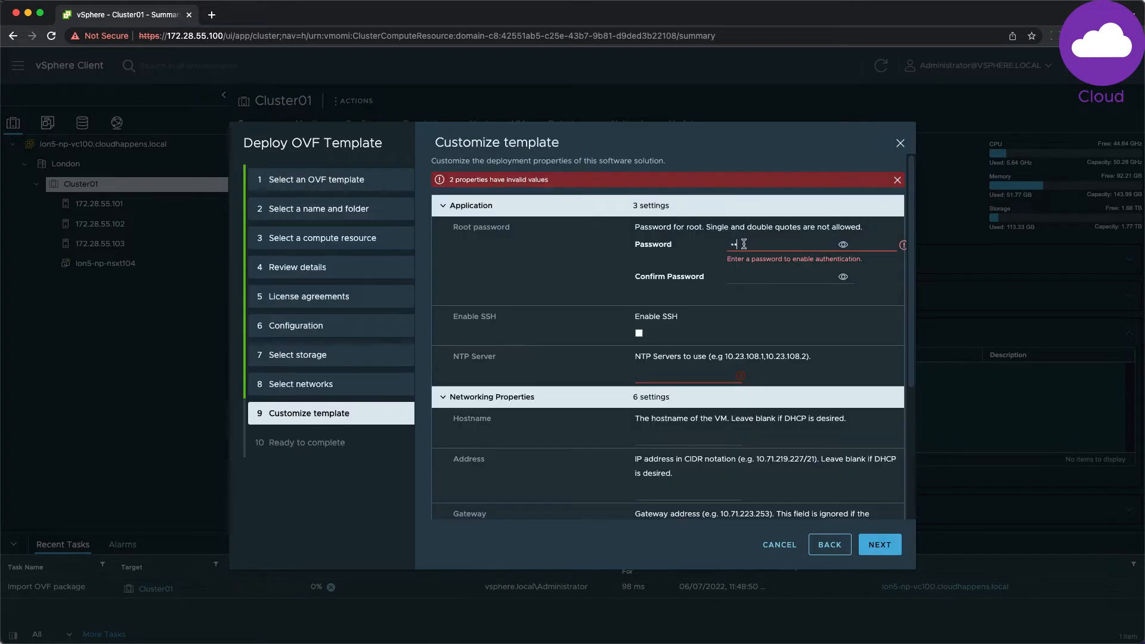
key("Tab")
key("Tab")
type("••••••••")
key("Tab")
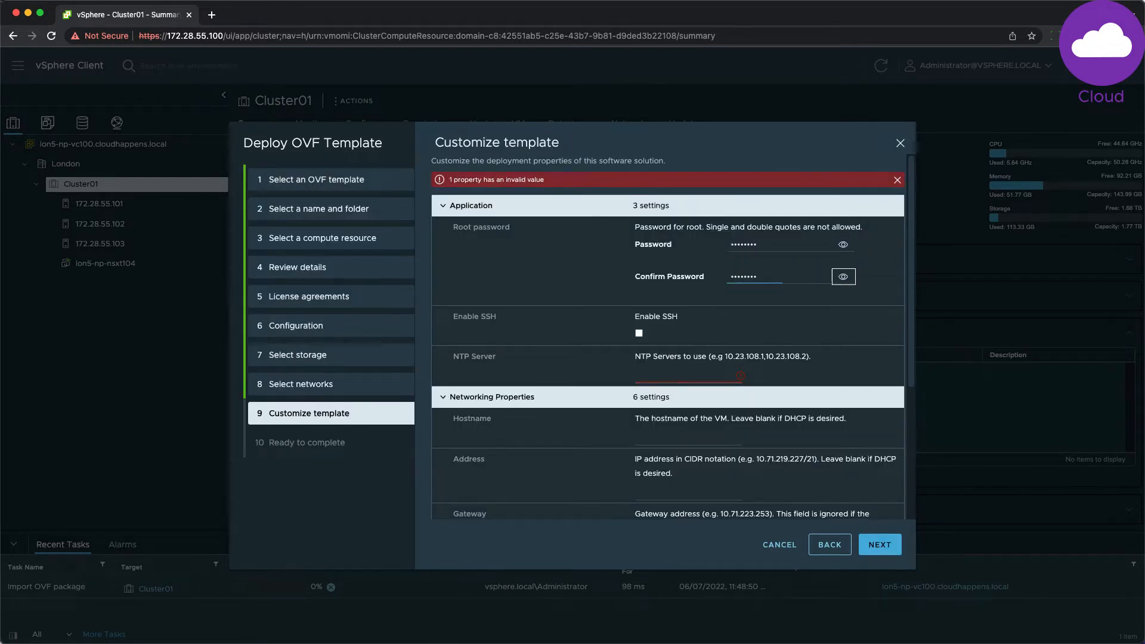
key("space")
key("Tab")
type("pool.ntp.org")
Step: Set hostname vcda-44-provider, IP 172.28.55.200/24, gateway 172.28.55.1, MTU 1500, DNS 172.28.51.5, then deploy
key("Tab")
key("Tab")
type("vcda-44-provider")
key("Tab")
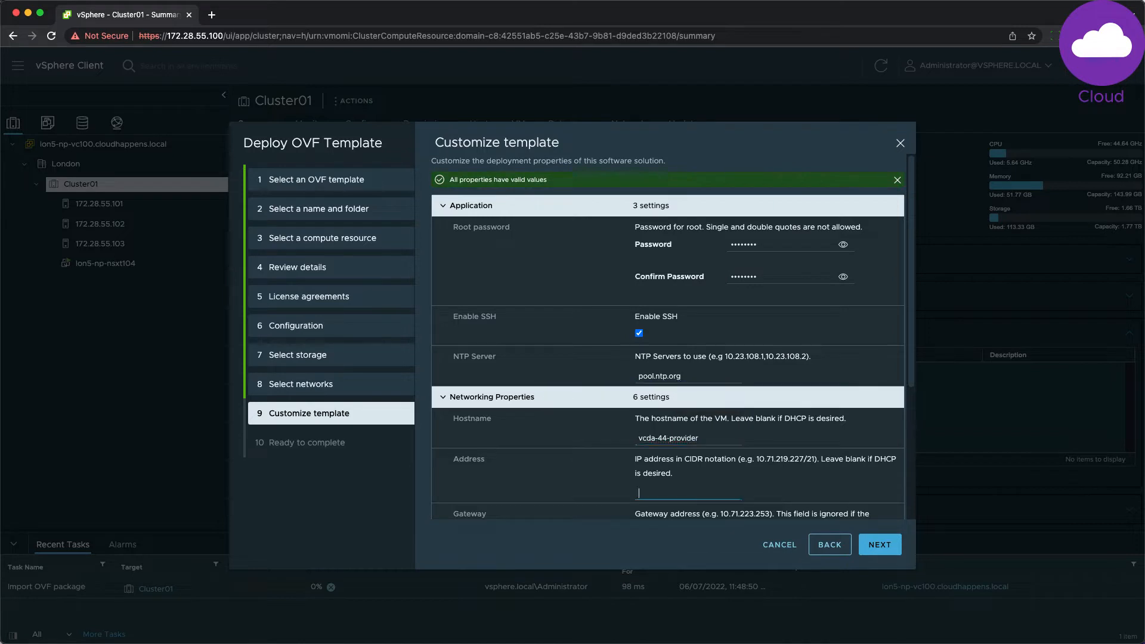
type("172.28.55.200/24")
key("Tab")
type("172.28.55.1")
key("Tab")
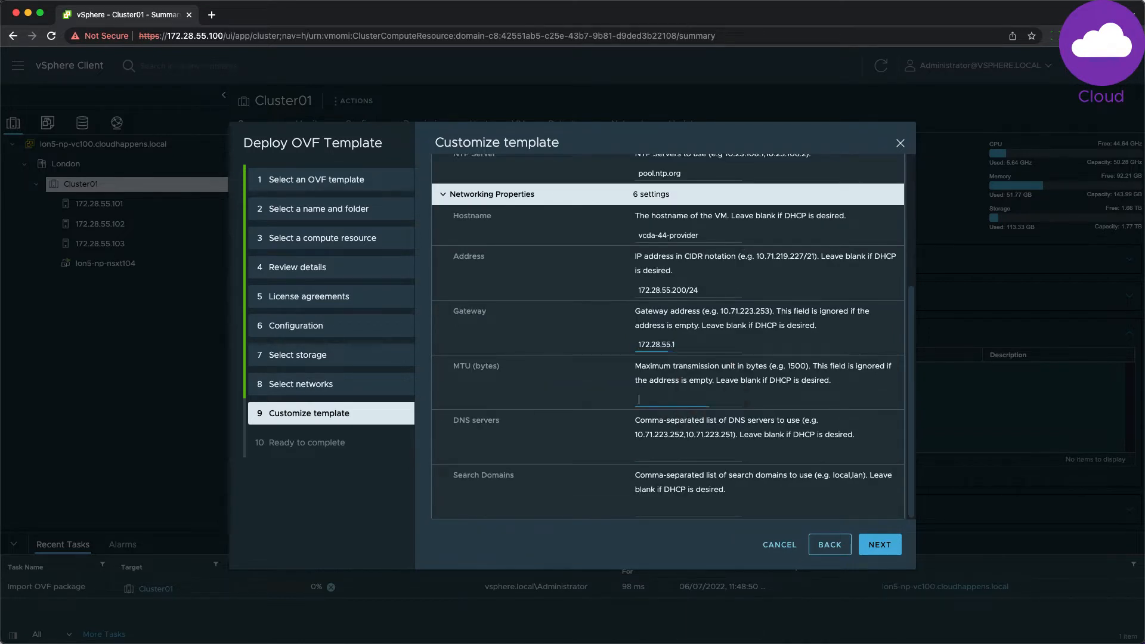
type("1500")
key("Tab")
type("172.28.51.5")
key("Tab")
type("cloudhapp")
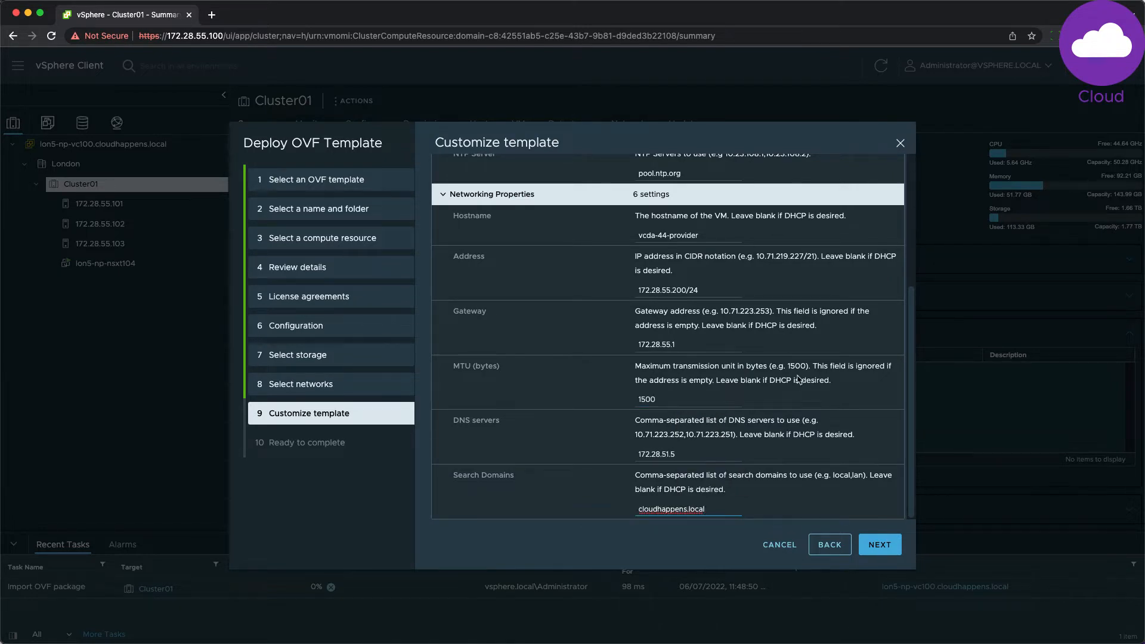
left_click(881, 544)
left_click(885, 545)
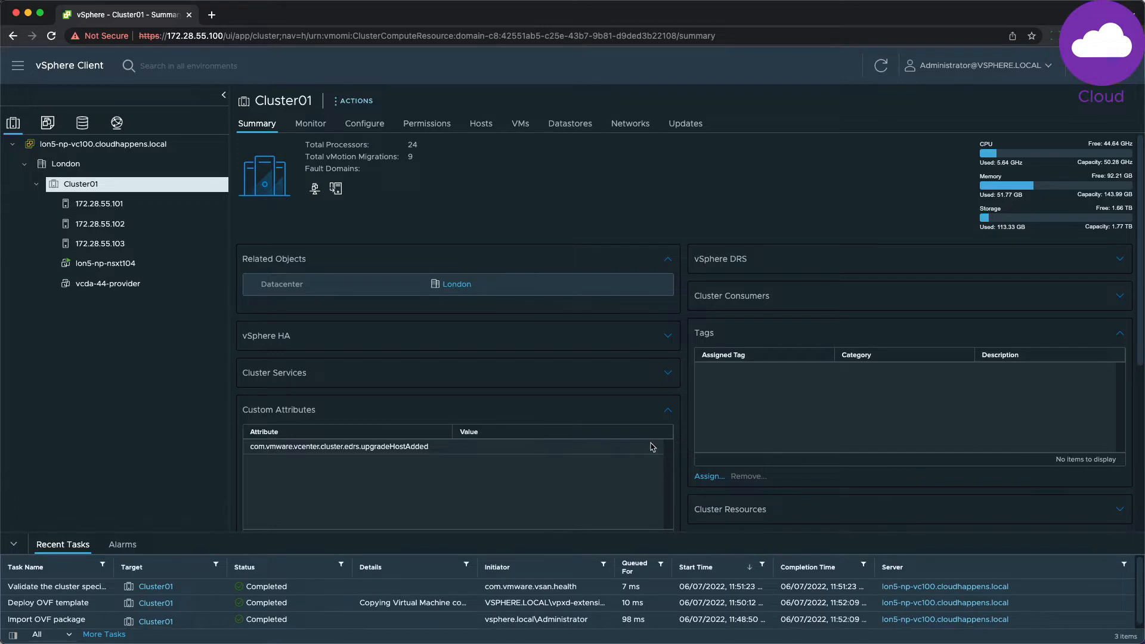
Step: Start an OVF deployment on Cluster01 from the local On-Premises appliance package
left_click(120, 284)
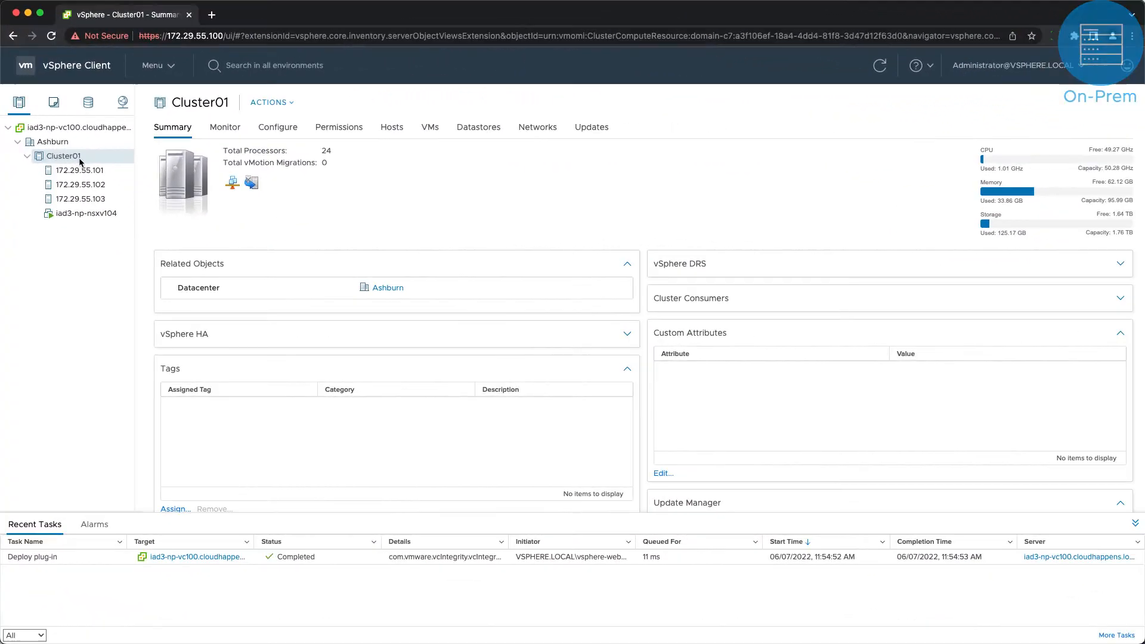
right_click(79, 156)
left_click(156, 249)
left_click(405, 291)
left_click(419, 314)
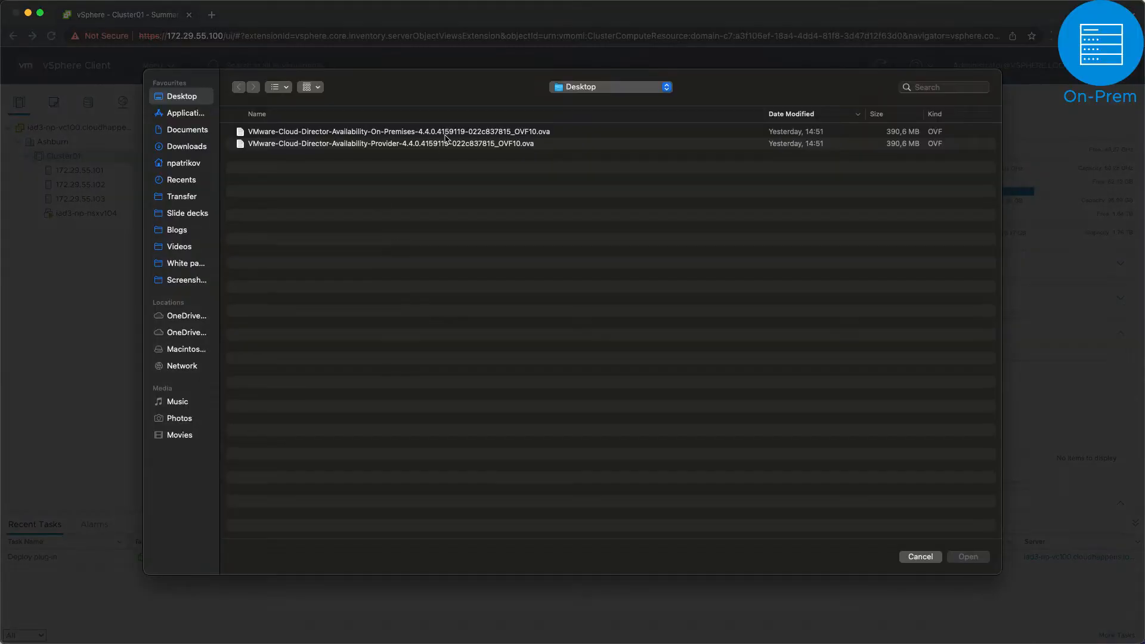
double_click(445, 135)
left_click(879, 534)
Step: Name the VM vcda44-, keep Cluster01, accept the licence, and choose the on-premises-to-cloud replication role
triple_click(632, 217)
type("vcda")
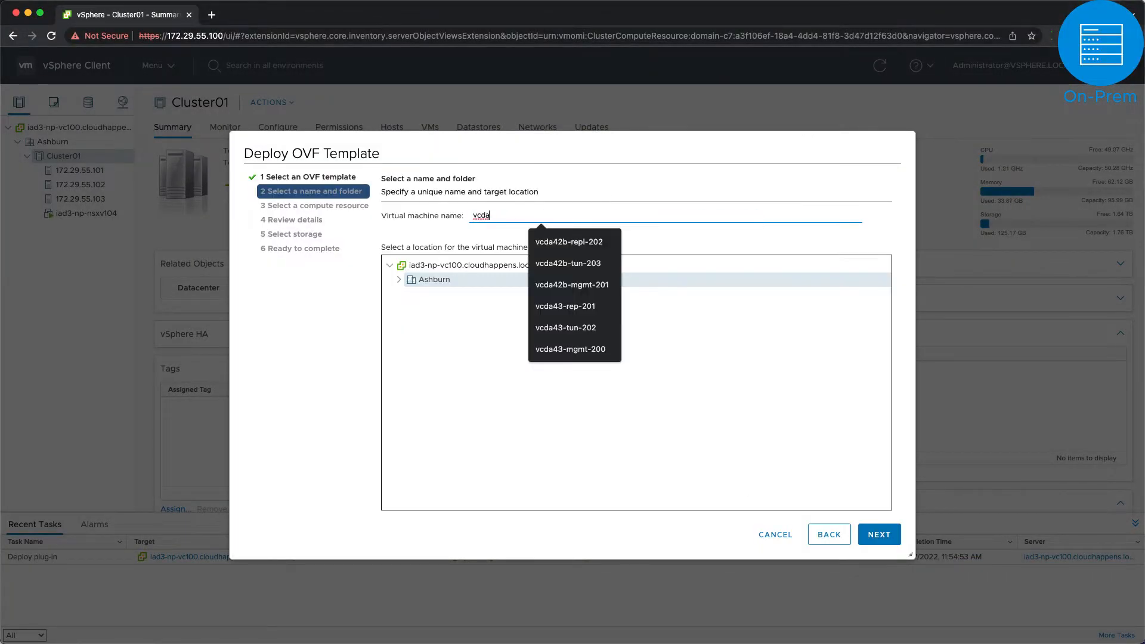
type("44-on-prem")
left_click(878, 534)
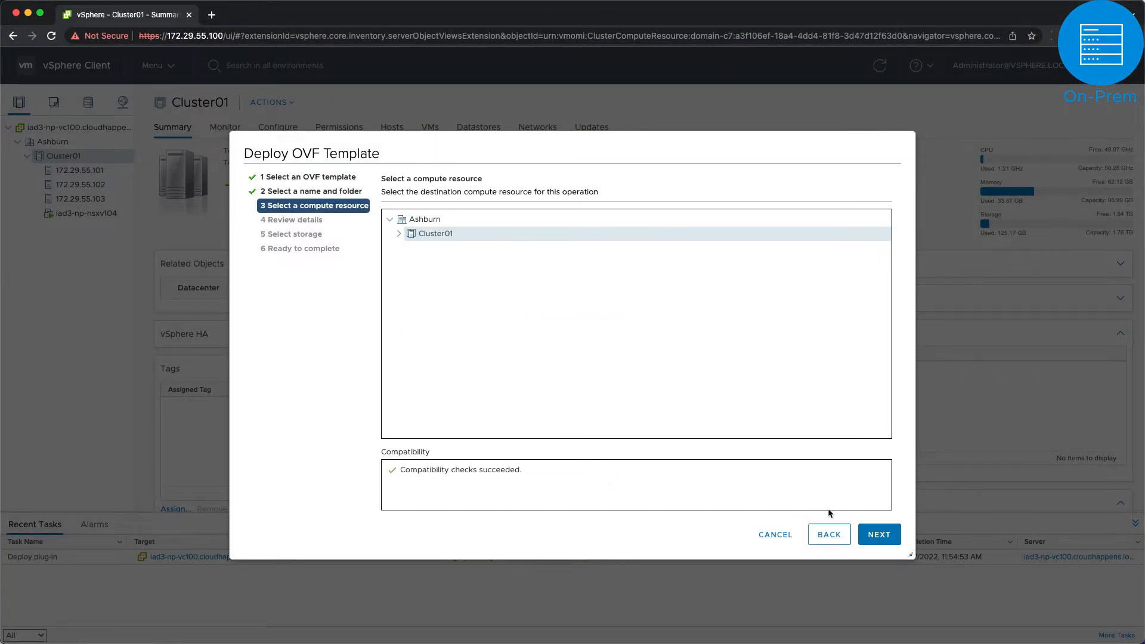
left_click(878, 534)
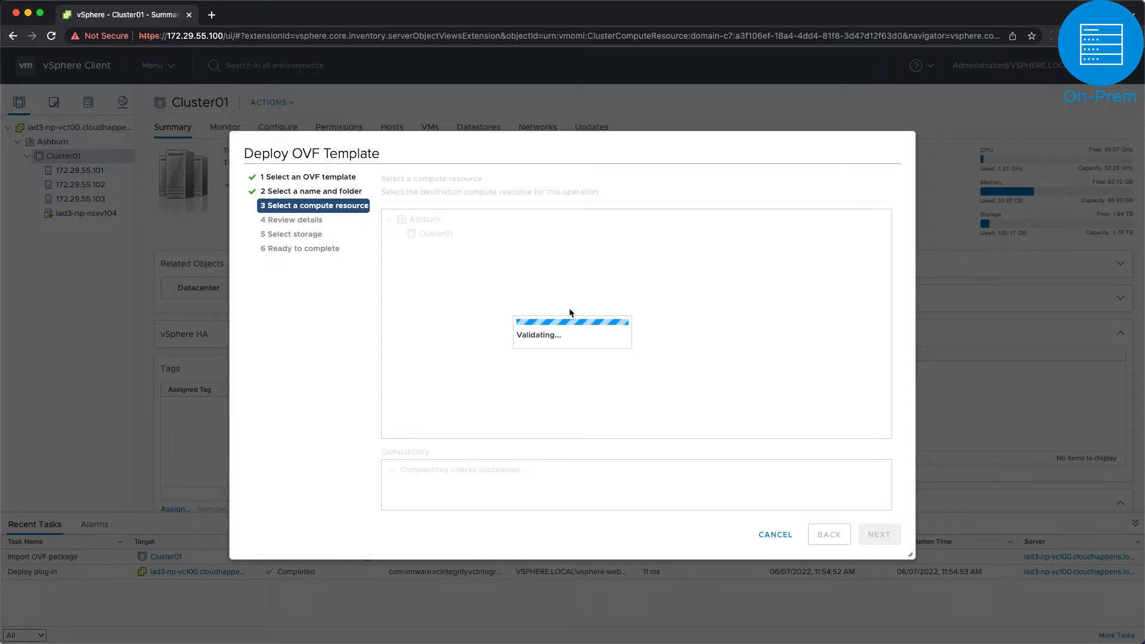
left_click(879, 535)
left_click(385, 442)
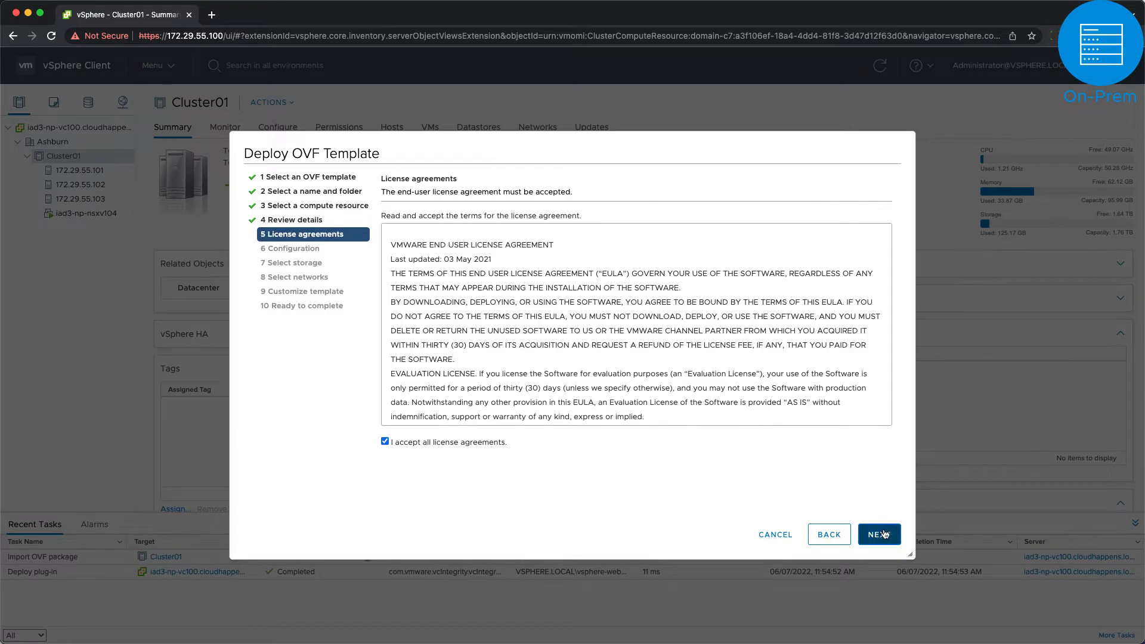
left_click(878, 534)
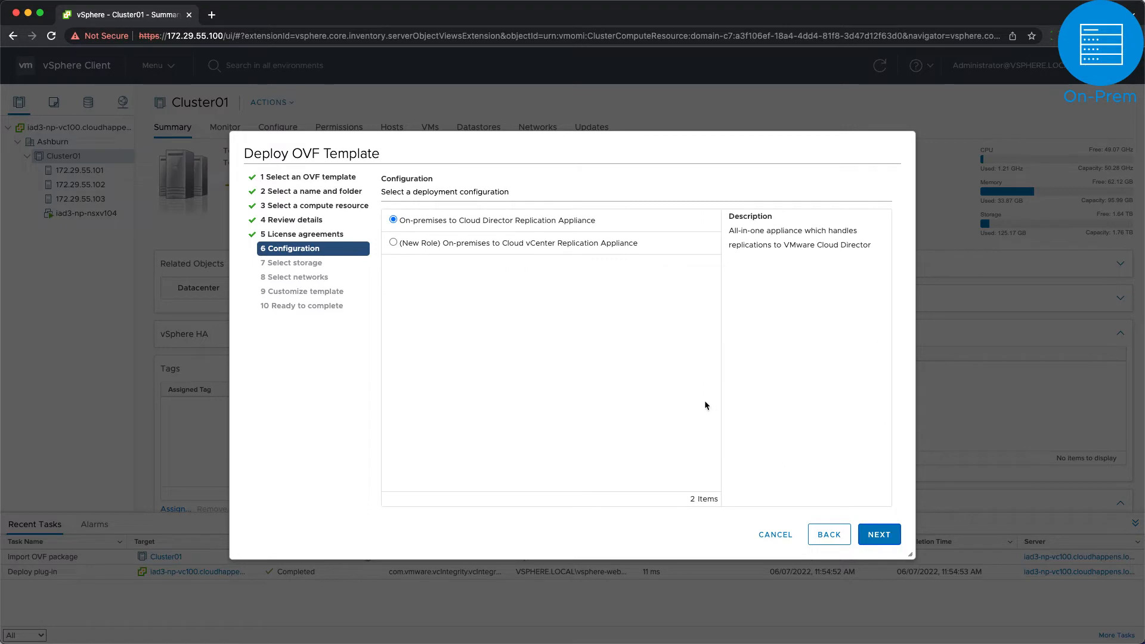
left_click(394, 243)
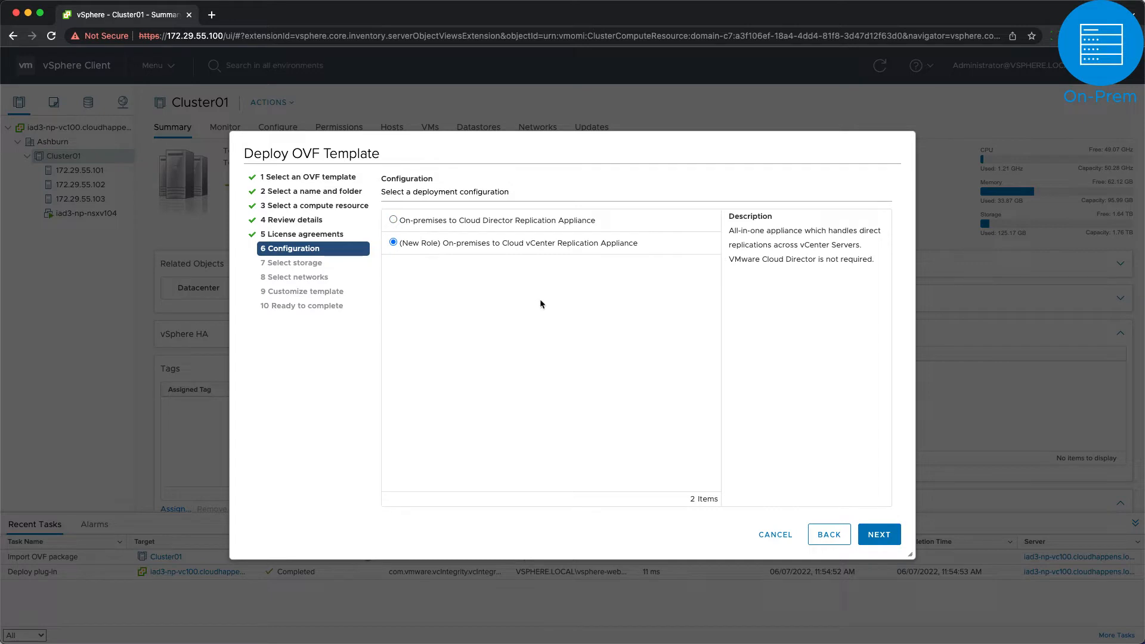
left_click(880, 535)
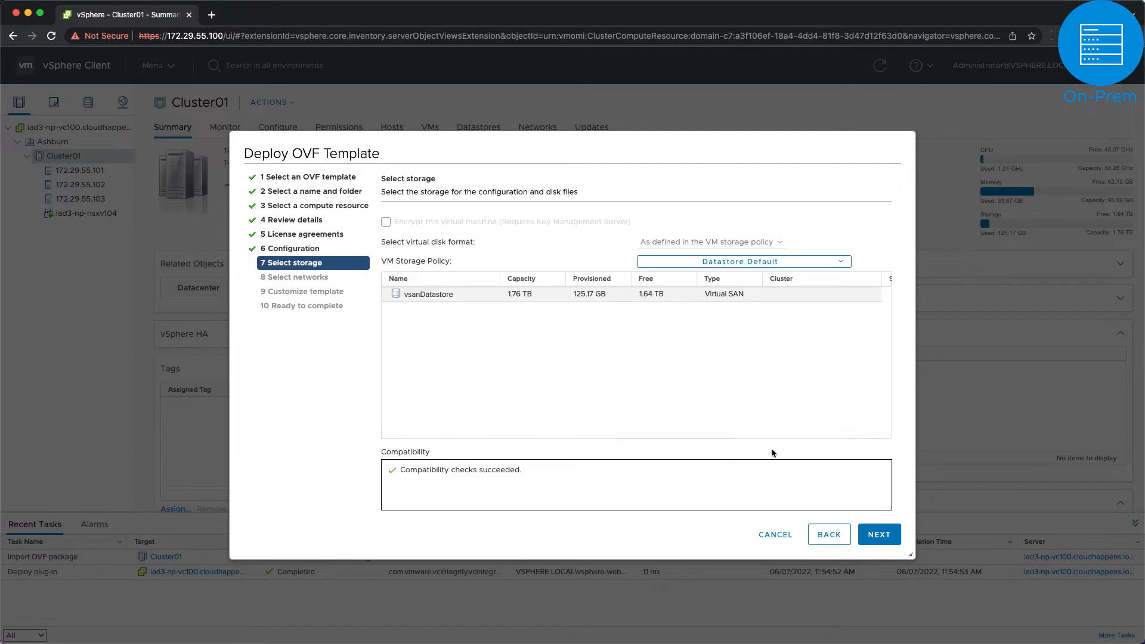
Step: Keep vsanDatastore as storage and map the source network to DPortGroup
left_click(894, 535)
left_click(805, 231)
left_click(799, 245)
left_click(887, 537)
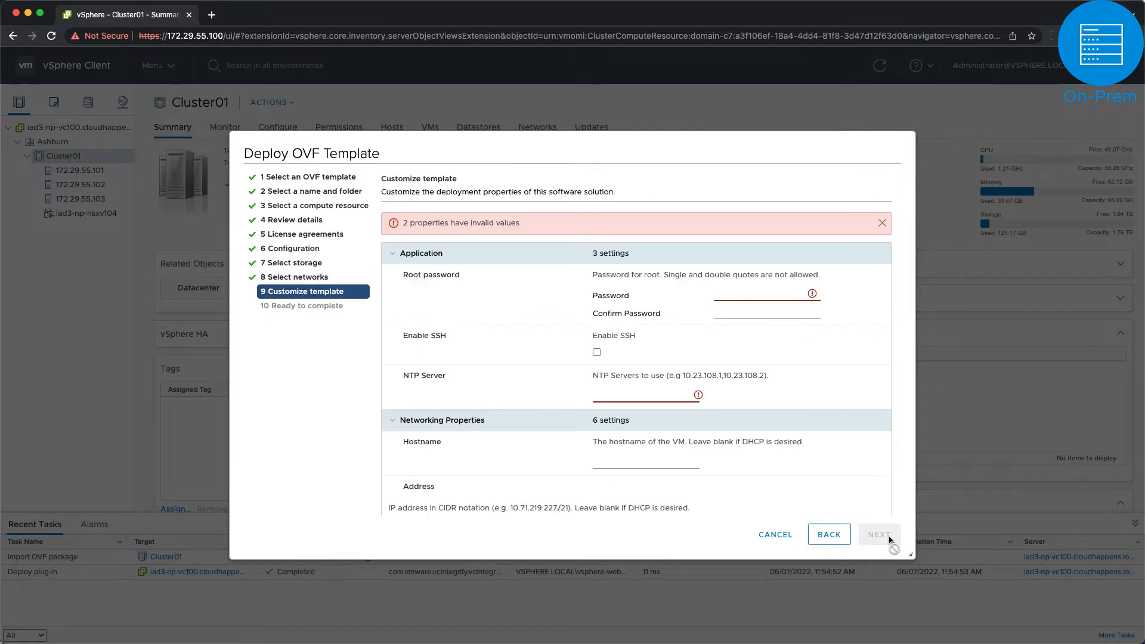
Step: Set and confirm the root password, enable SSH, and use NTP server pool.ntp.org
left_click(741, 294)
type("••••••••")
key("Tab")
type("••••••••")
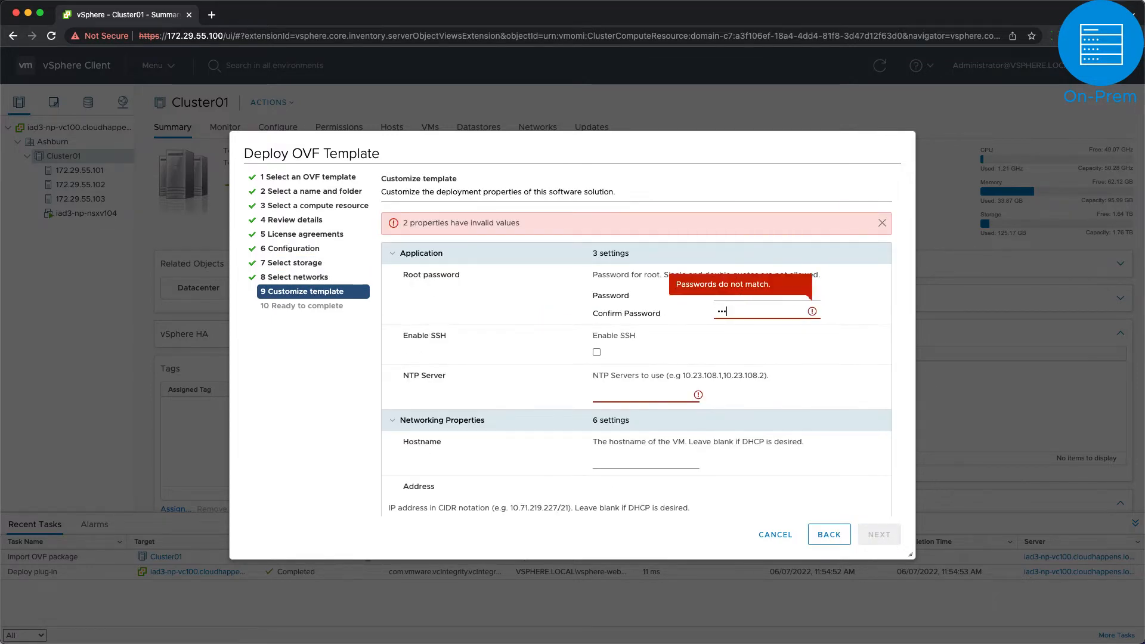
key("Tab")
key("space")
key("Tab")
type("pool.ntp.org")
left_click(655, 419)
Step: Set hostname vcda44-on-prem, gateway 172.29.55.1, DNS 172.29.51.5, search domain cloudhappens.local, then deploy
left_click(672, 462)
type("vcda44-on-prem")
scroll(652, 453, "down", 2)
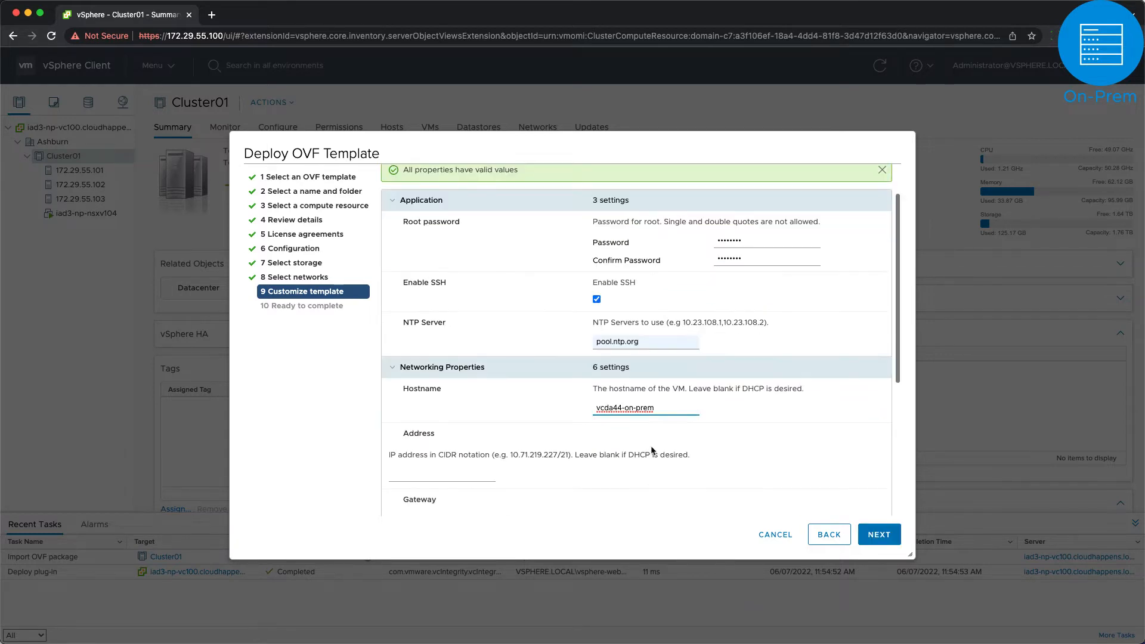
left_click(462, 435)
type("172.29.55.199/24")
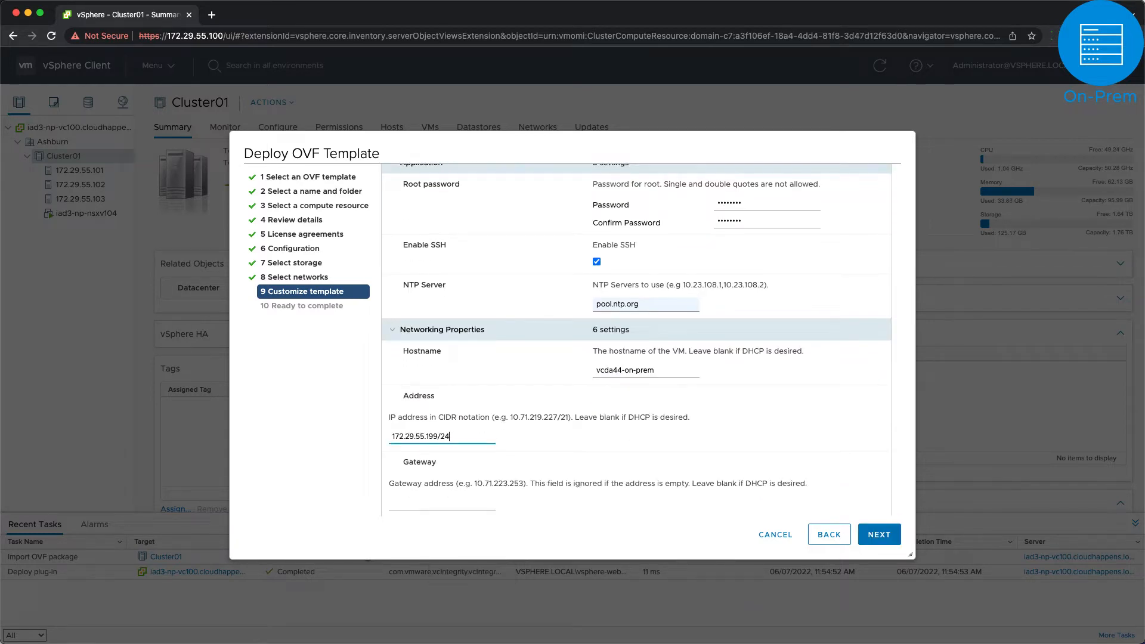
key("Tab")
type("172.29.55.1")
key("Tab")
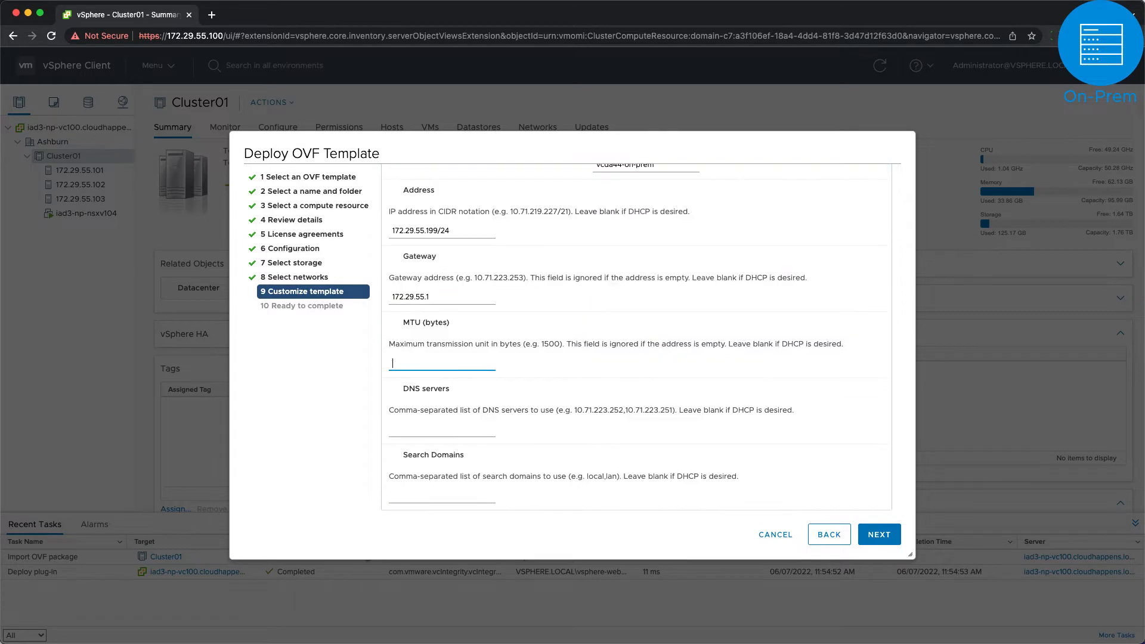
key("Tab")
type("172.29.51.5")
key("Tab")
type("cloudhappens.local")
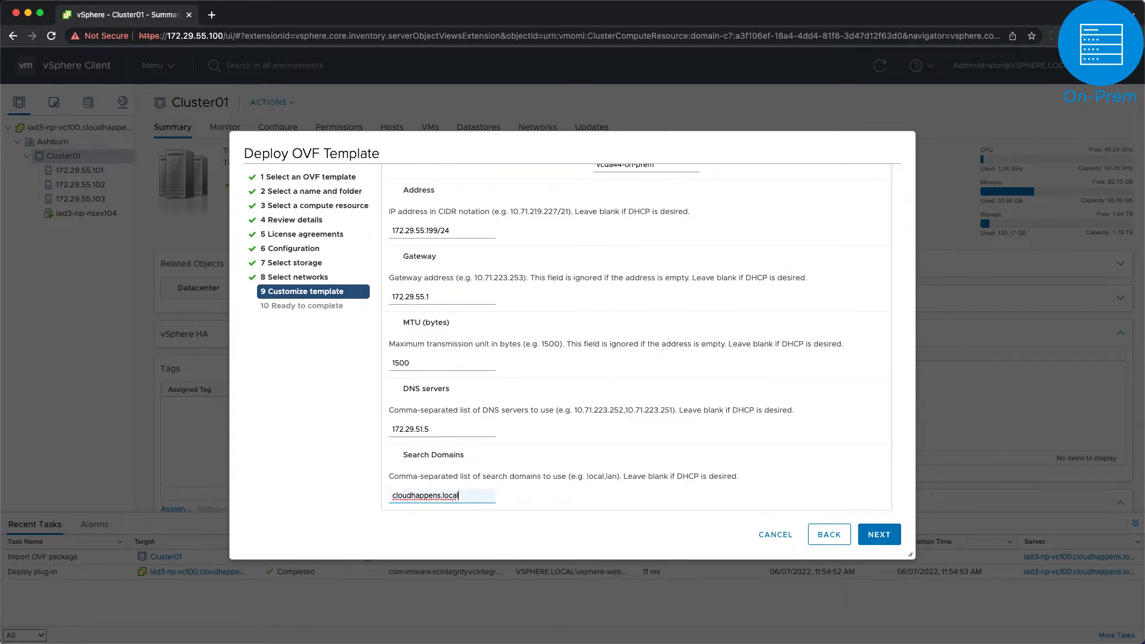
left_click(879, 534)
left_click(879, 535)
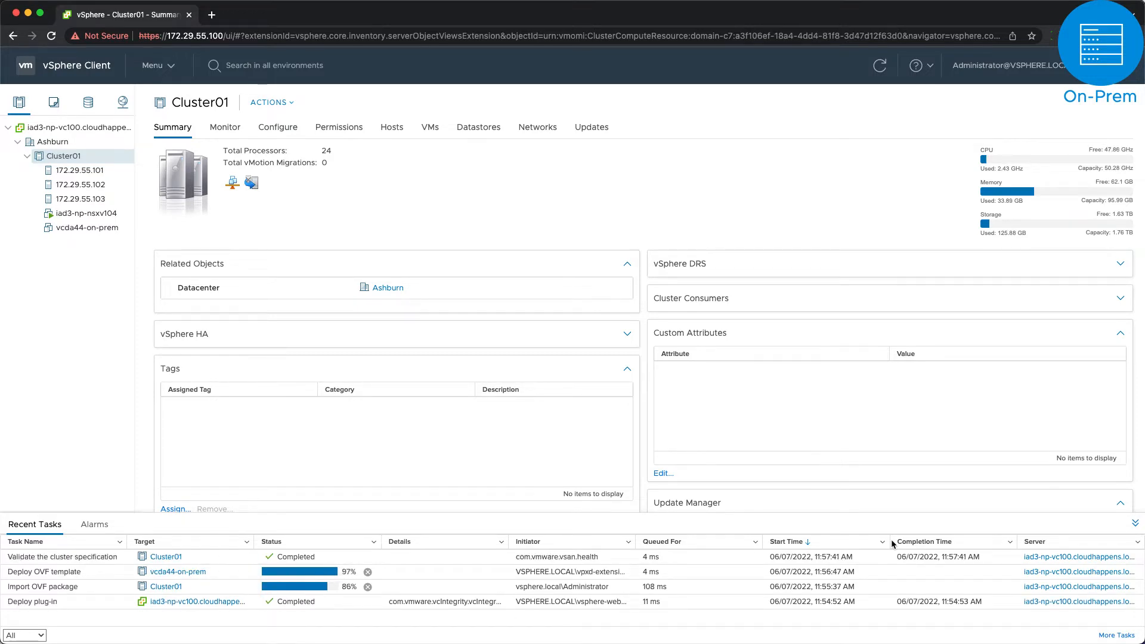
Step: Open the vcda44-on-prem VM summary and power the VM on
left_click(87, 228)
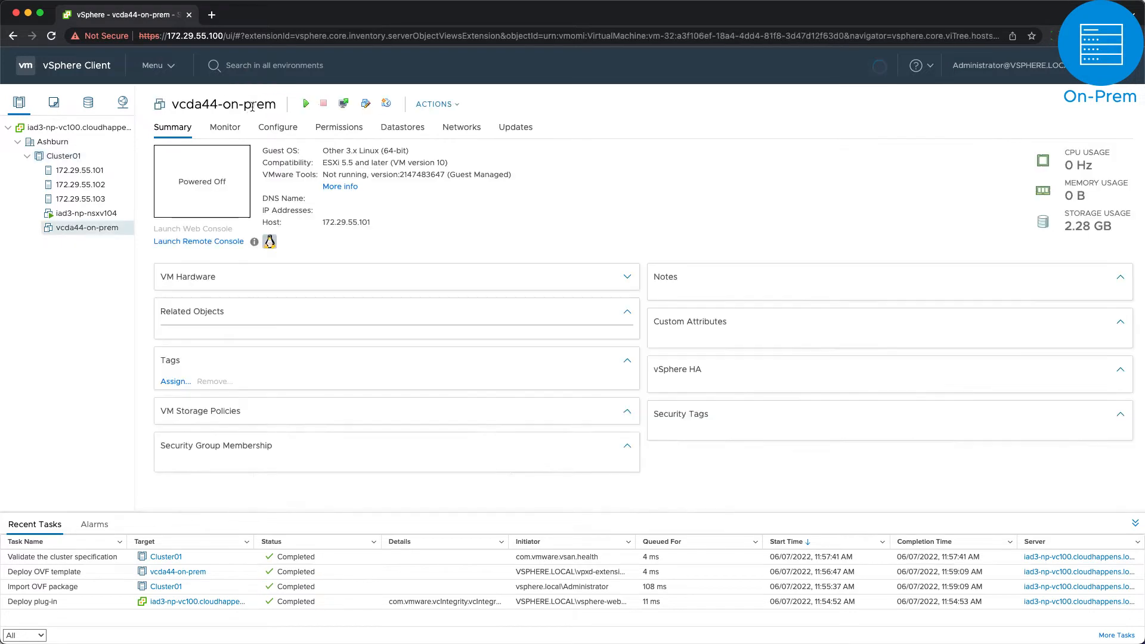
left_click(304, 104)
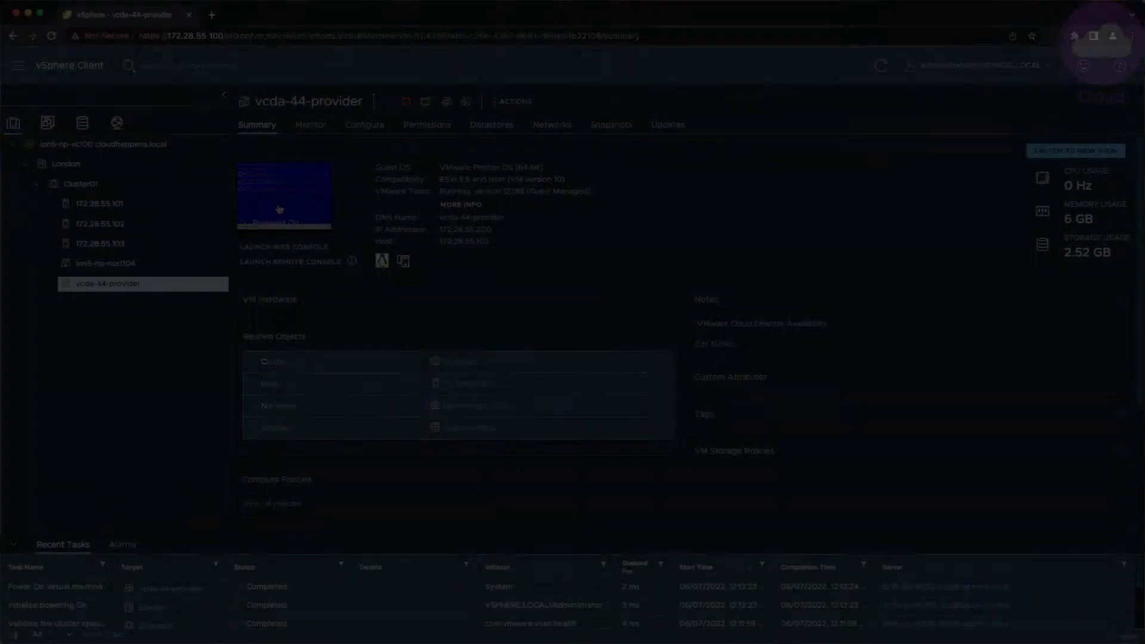
left_click(279, 208)
left_click(708, 407)
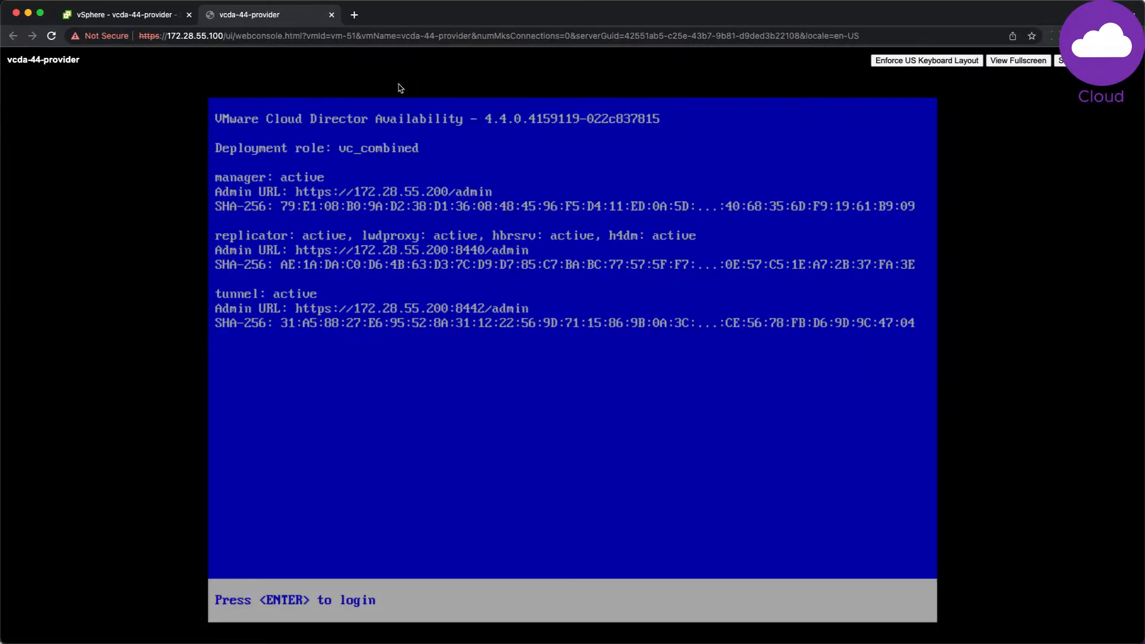
left_click(358, 16)
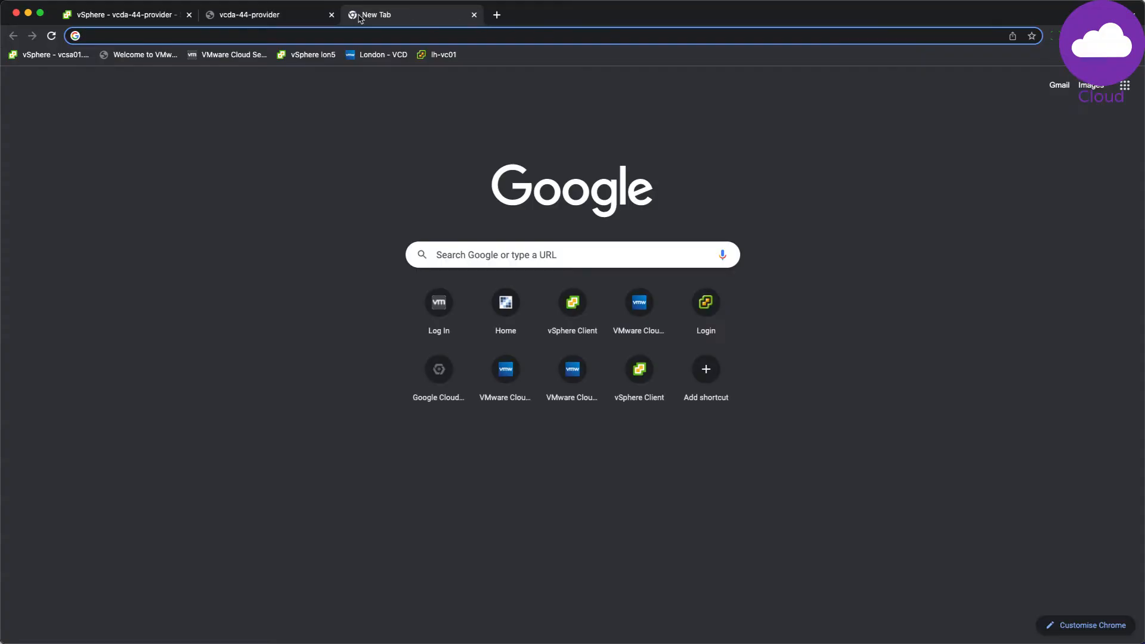
type("https://172.28.55.200")
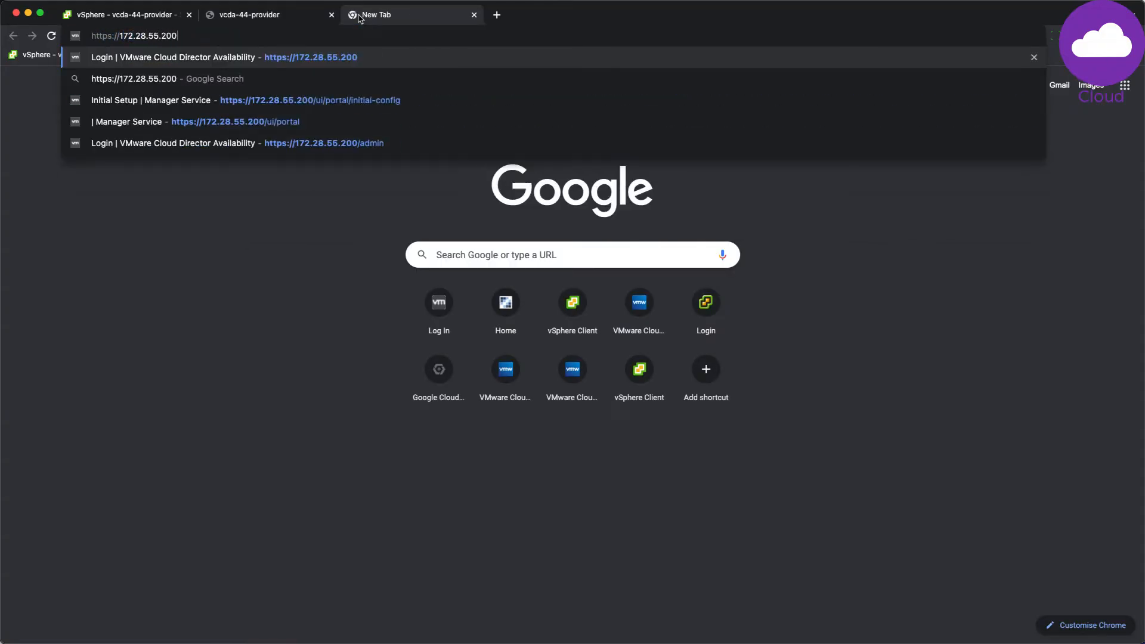
key("Return")
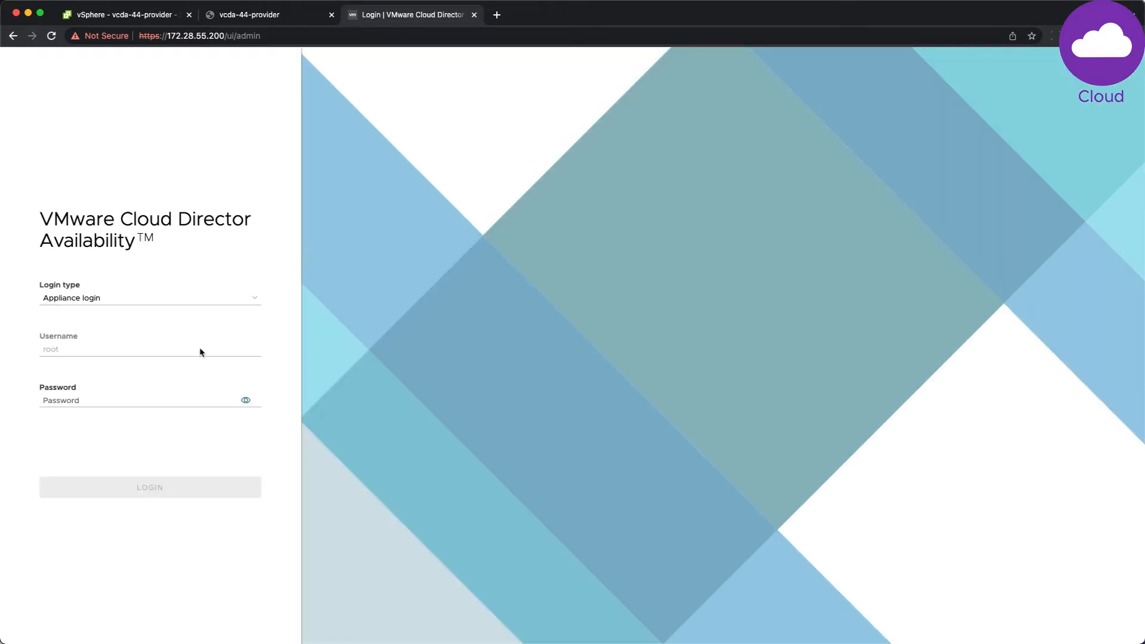
left_click(138, 400)
type("••••••••")
key("Return")
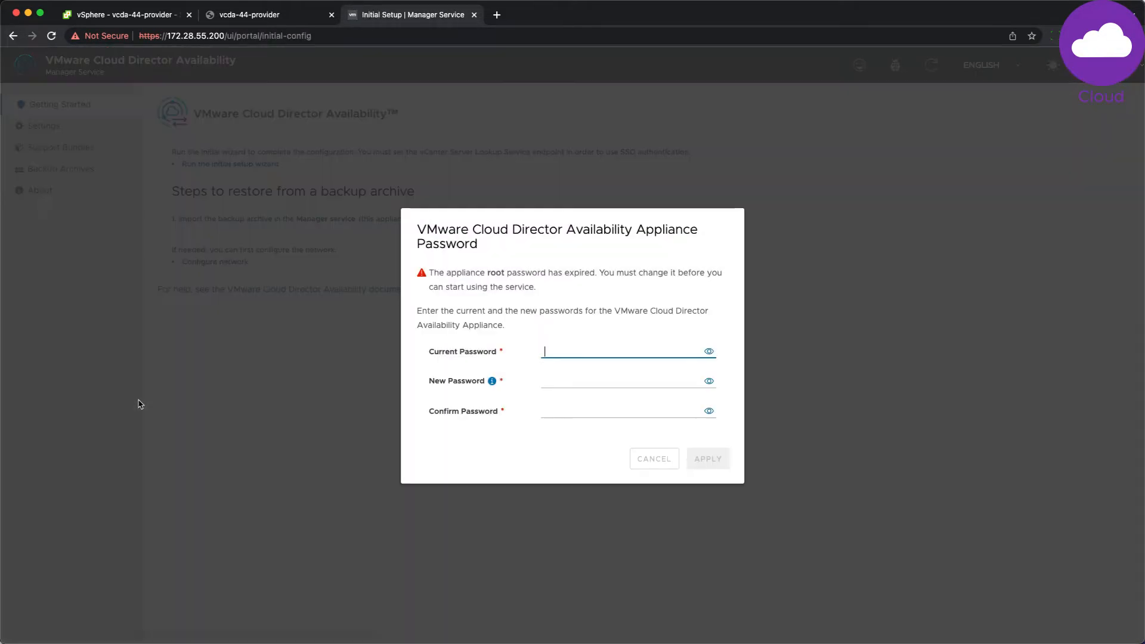
Step: Replace the expired root password with a new one and launch the initial setup wizard
type("••••••••")
key("Tab")
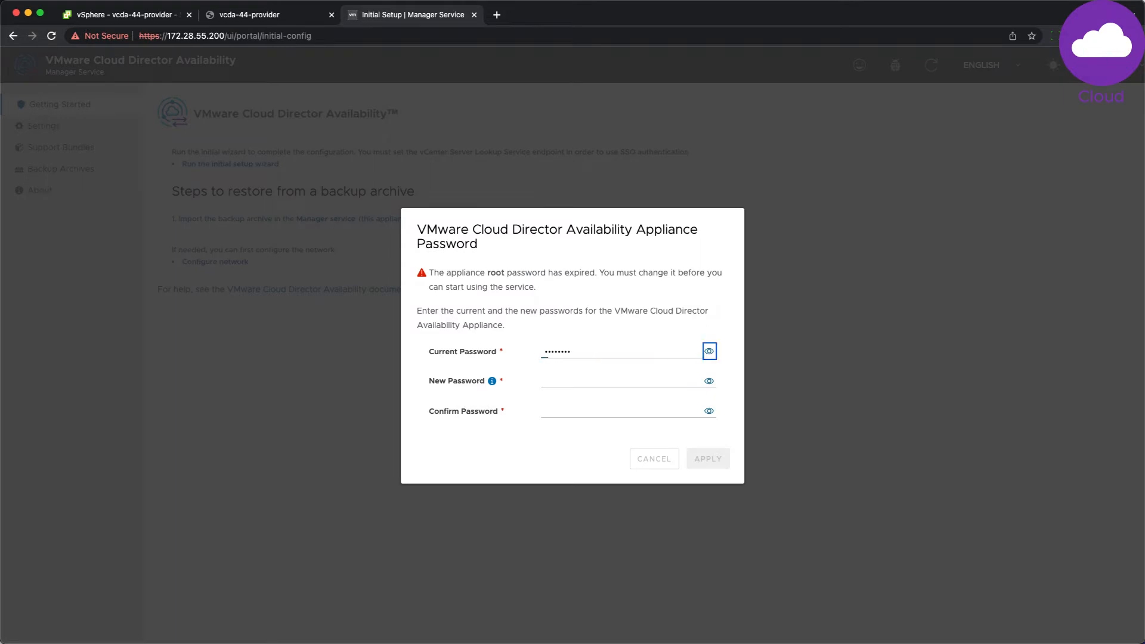
type("••••••••")
key("Tab")
type("••••••••")
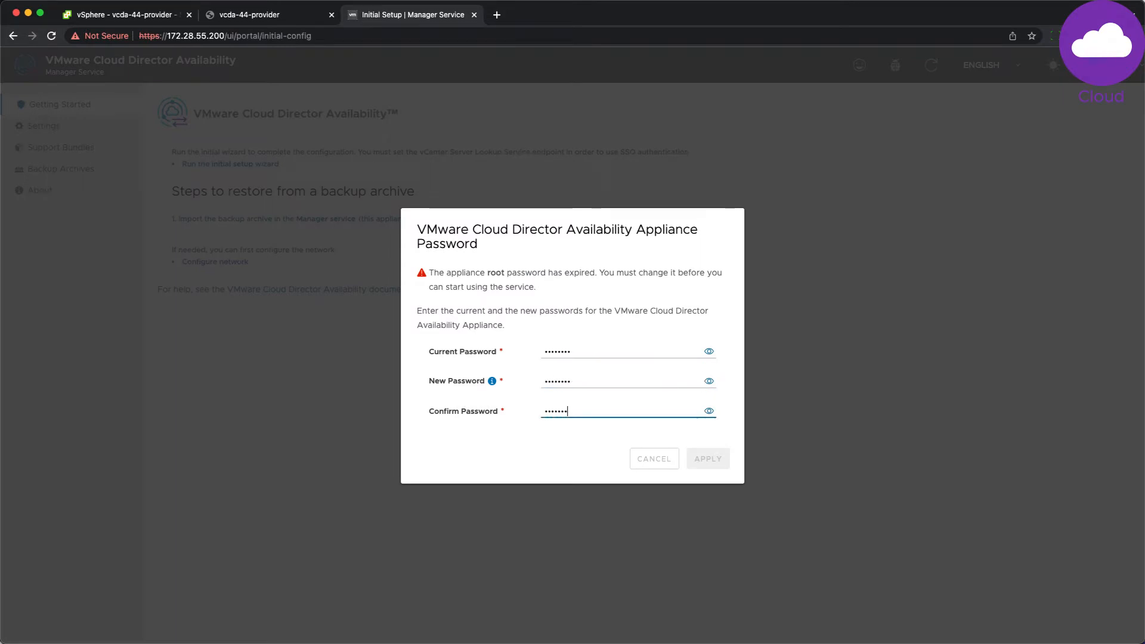
left_click(715, 458)
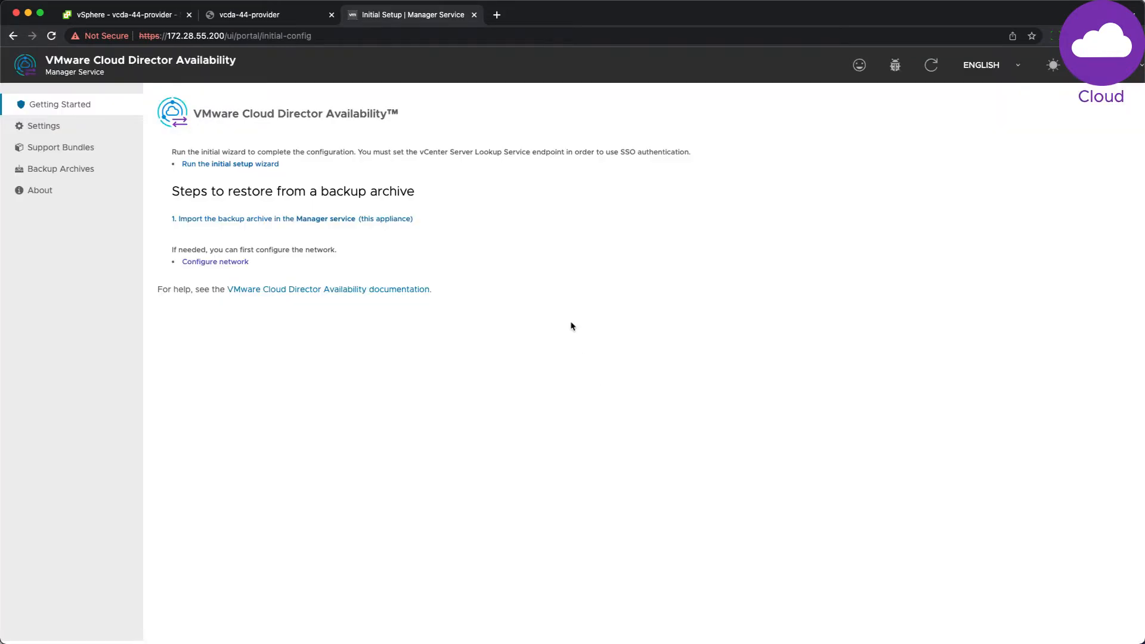
left_click(278, 164)
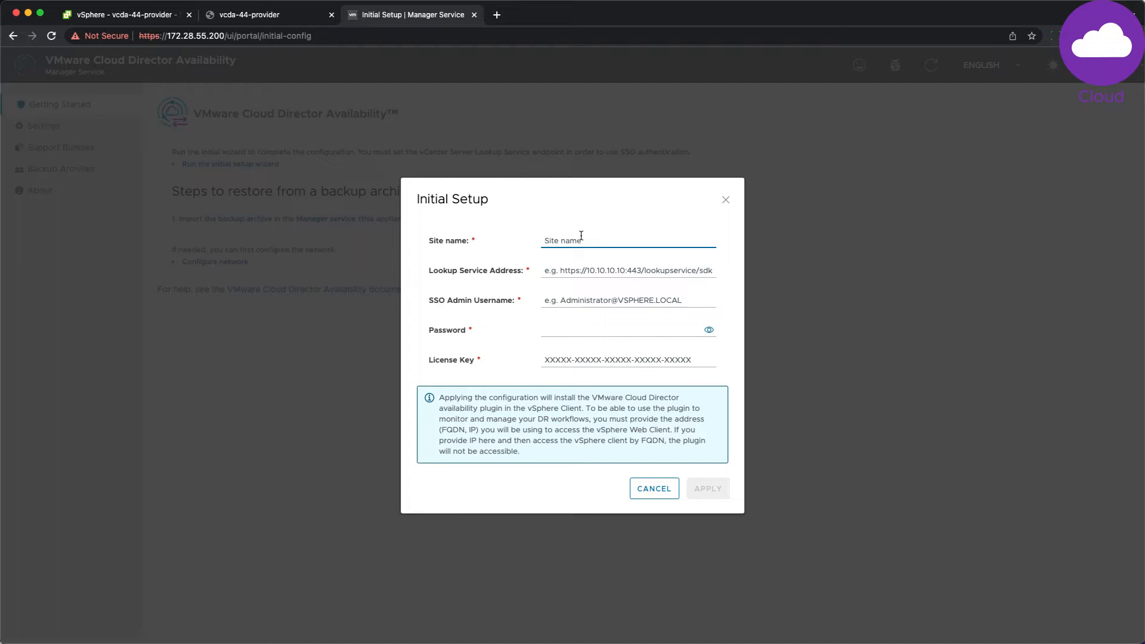
type("VCDA-Provider")
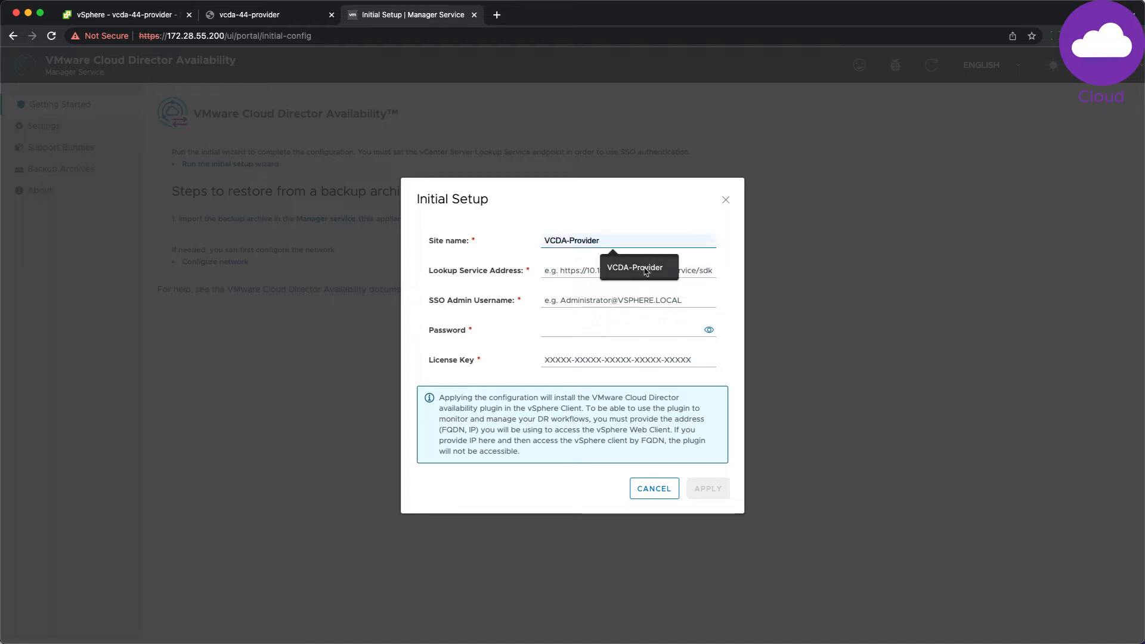
left_click(645, 272)
left_click(600, 267)
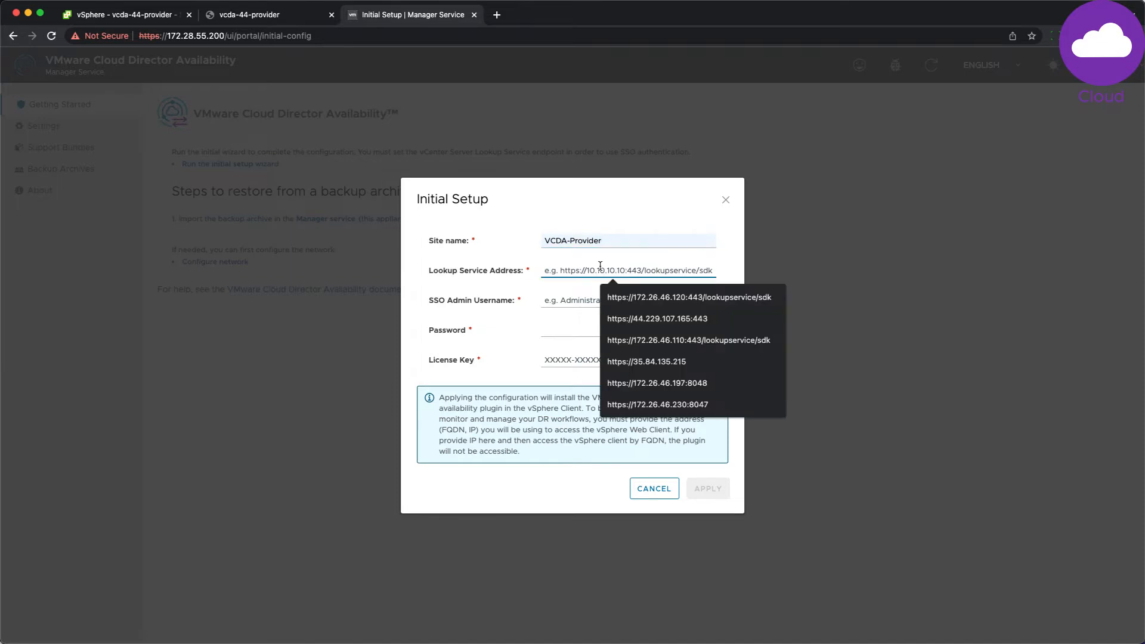
type("172.28.55.100")
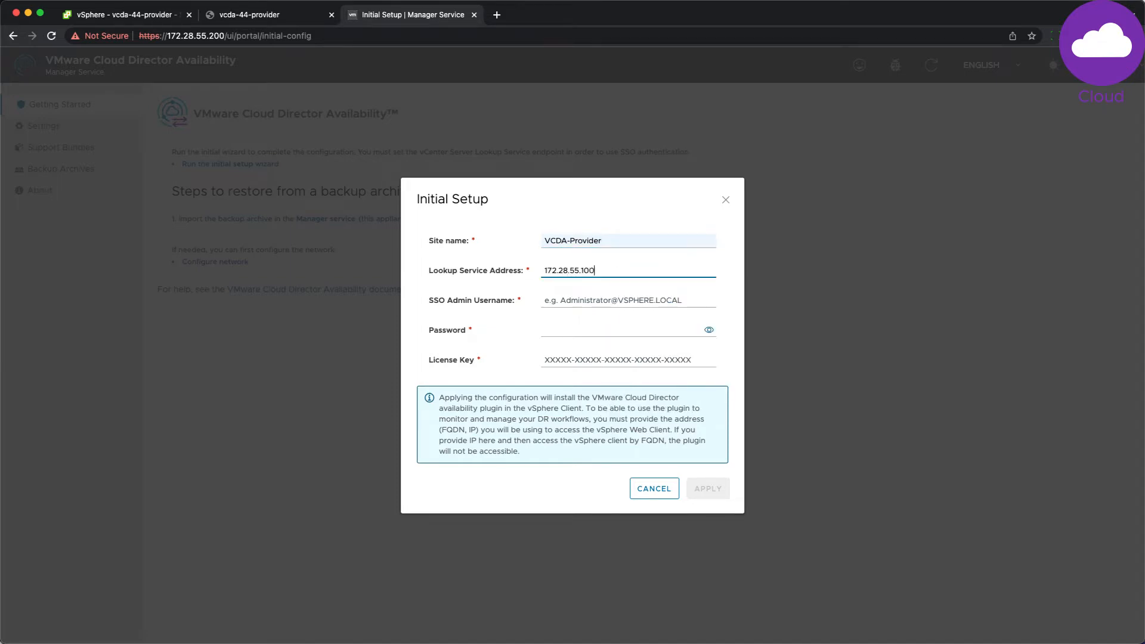
key("Tab")
type("a")
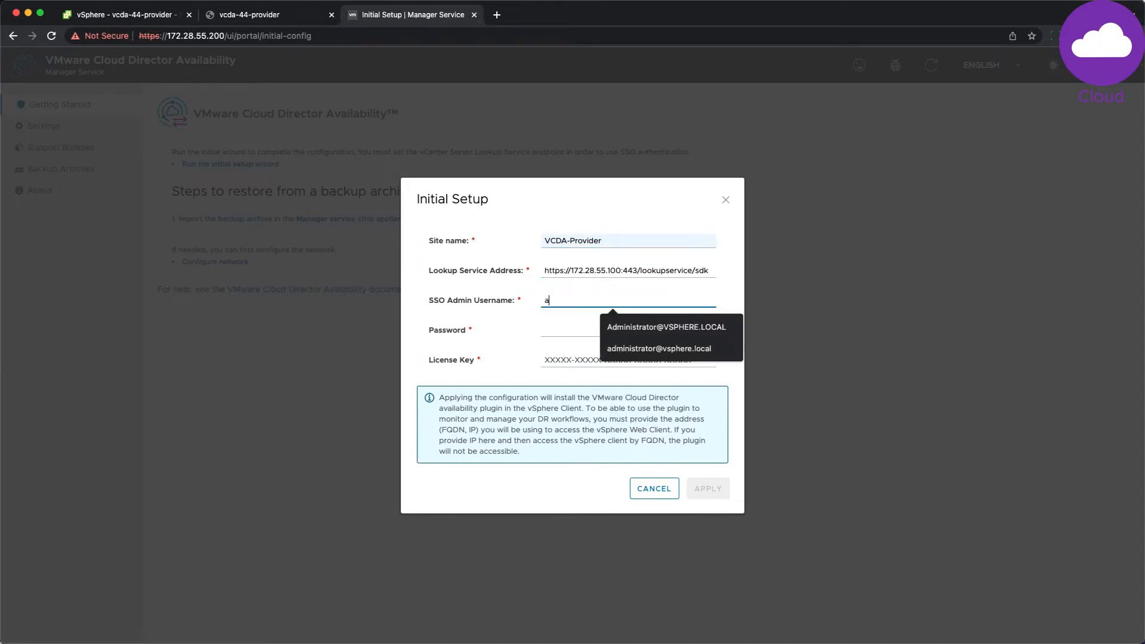
left_click(648, 327)
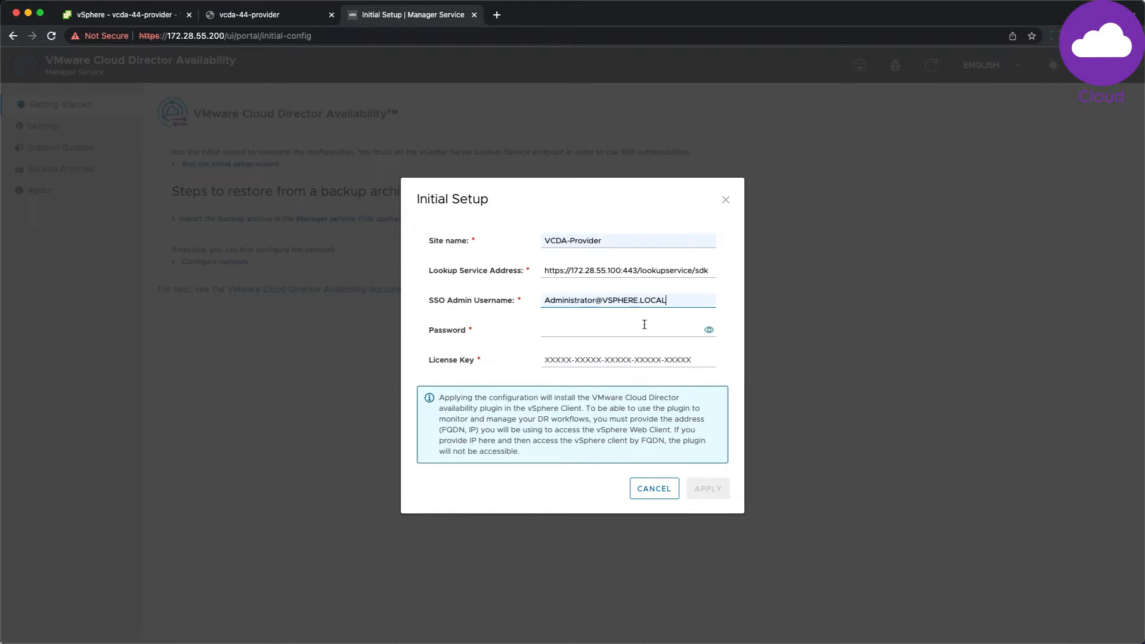
Step: Enter the SSO admin password and pasted licence key, apply, and trust the lookup service certificate
left_click(606, 333)
type("•••")
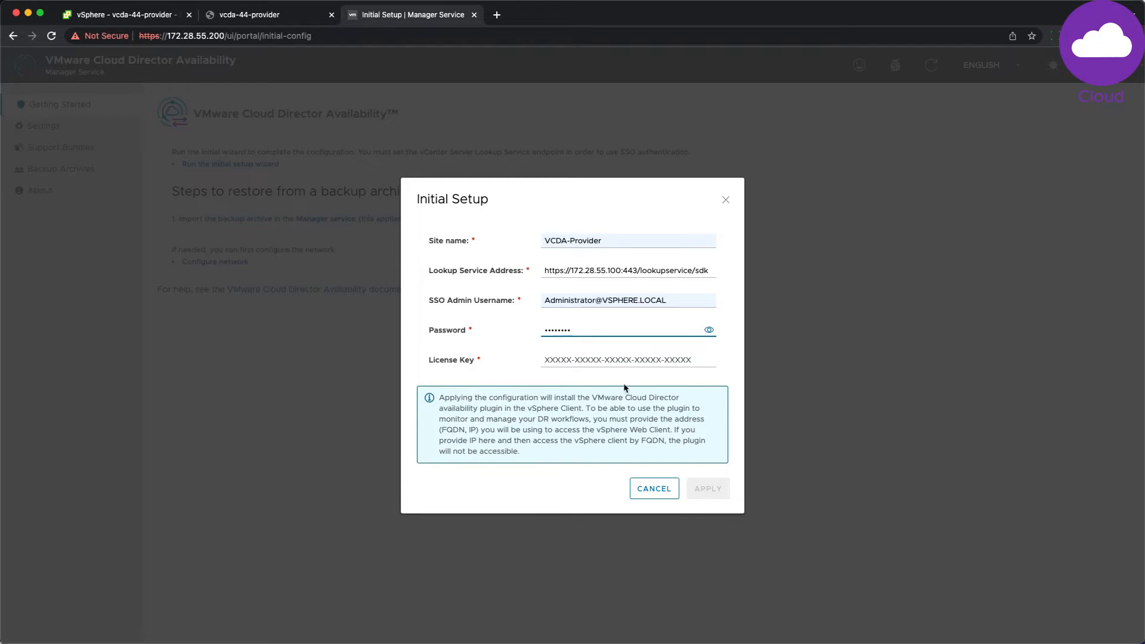
key("Tab")
key("super+v")
left_click(707, 488)
left_click(689, 454)
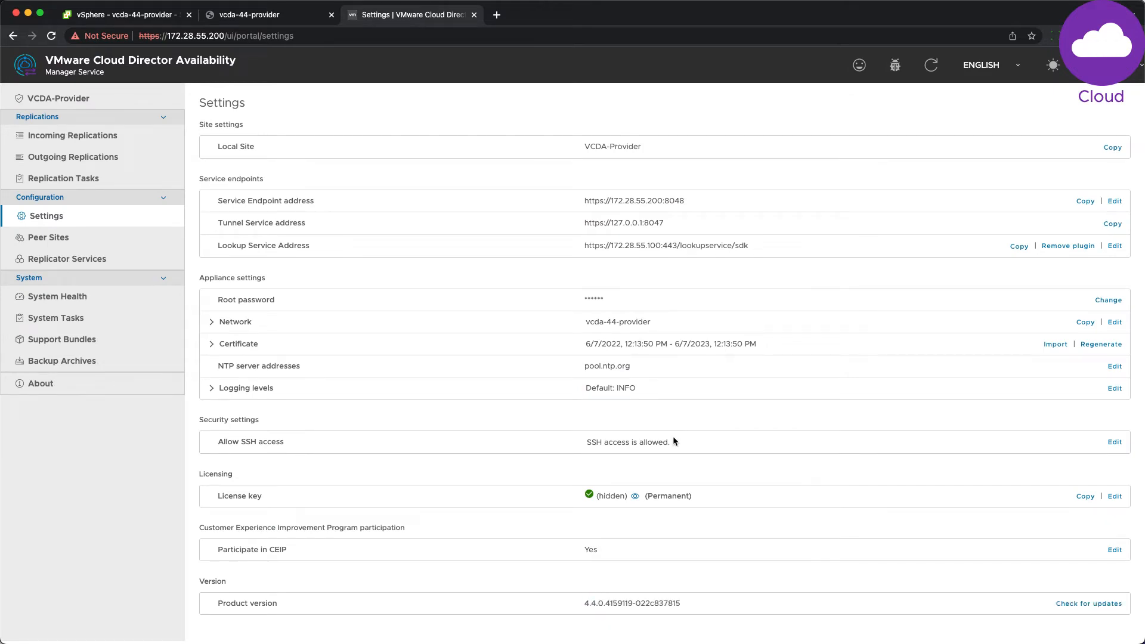
left_click(131, 296)
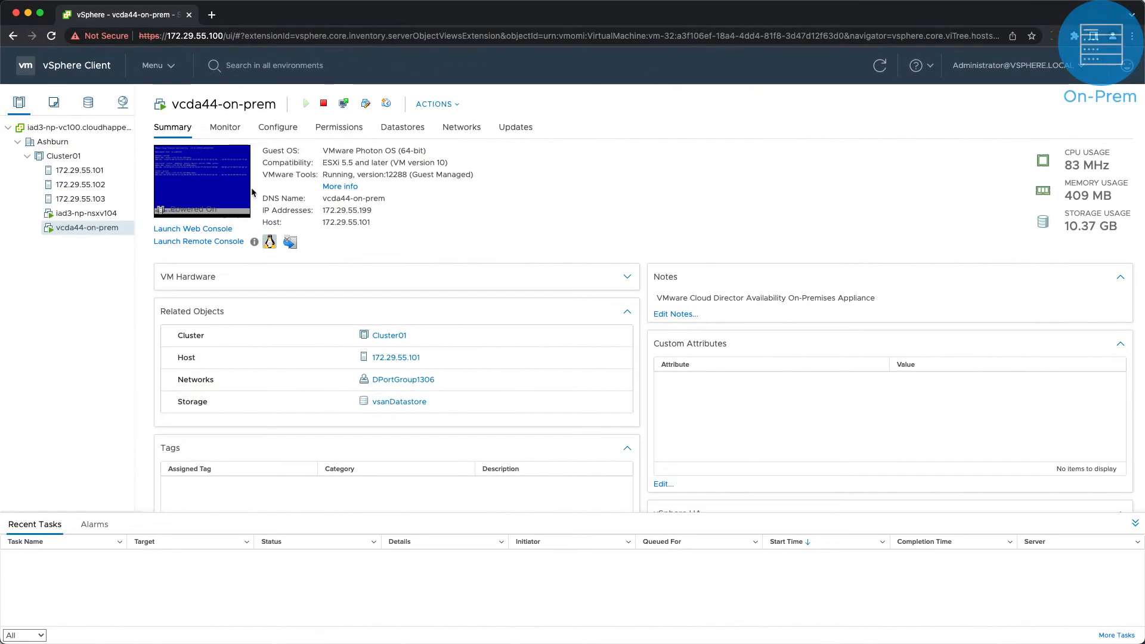
left_click(217, 184)
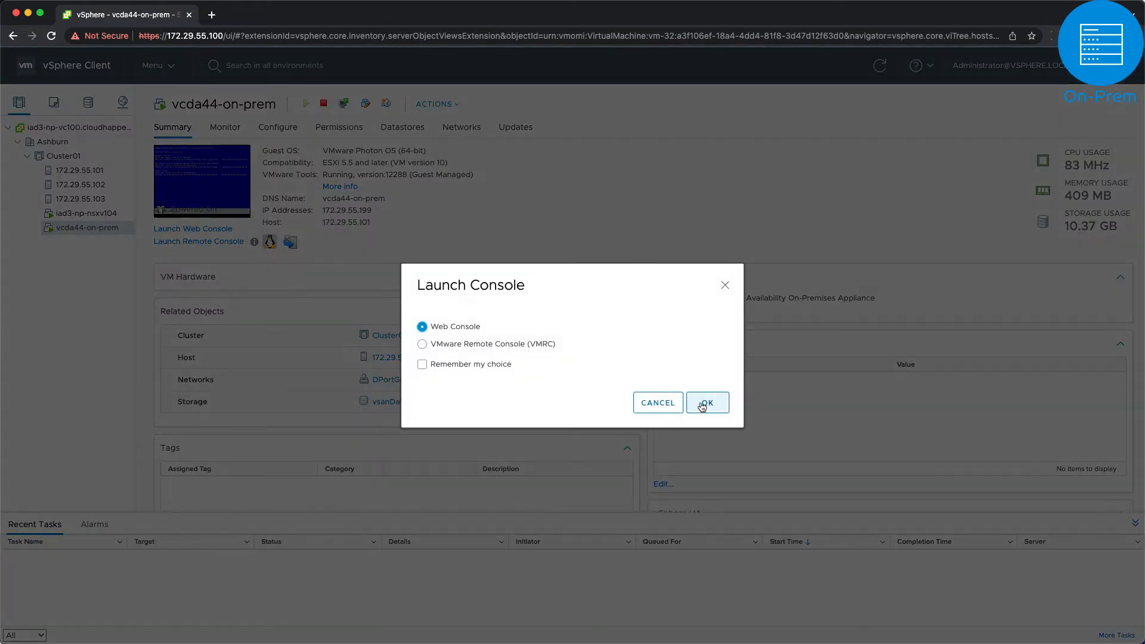
left_click(702, 405)
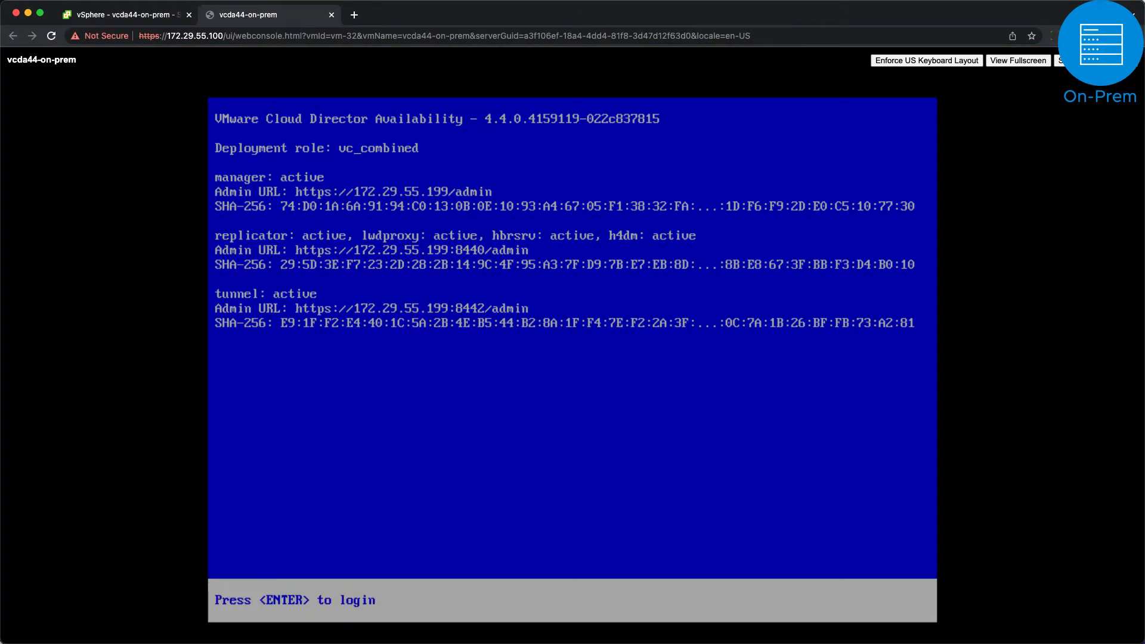
left_click(354, 15)
type("https")
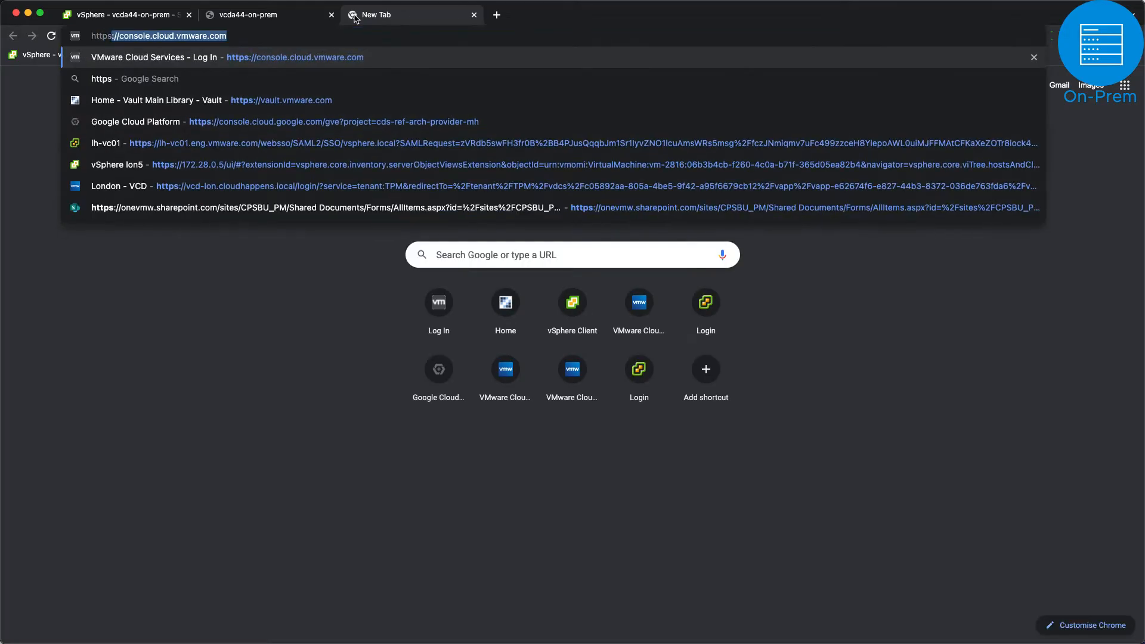
type("://172.29.55.199/")
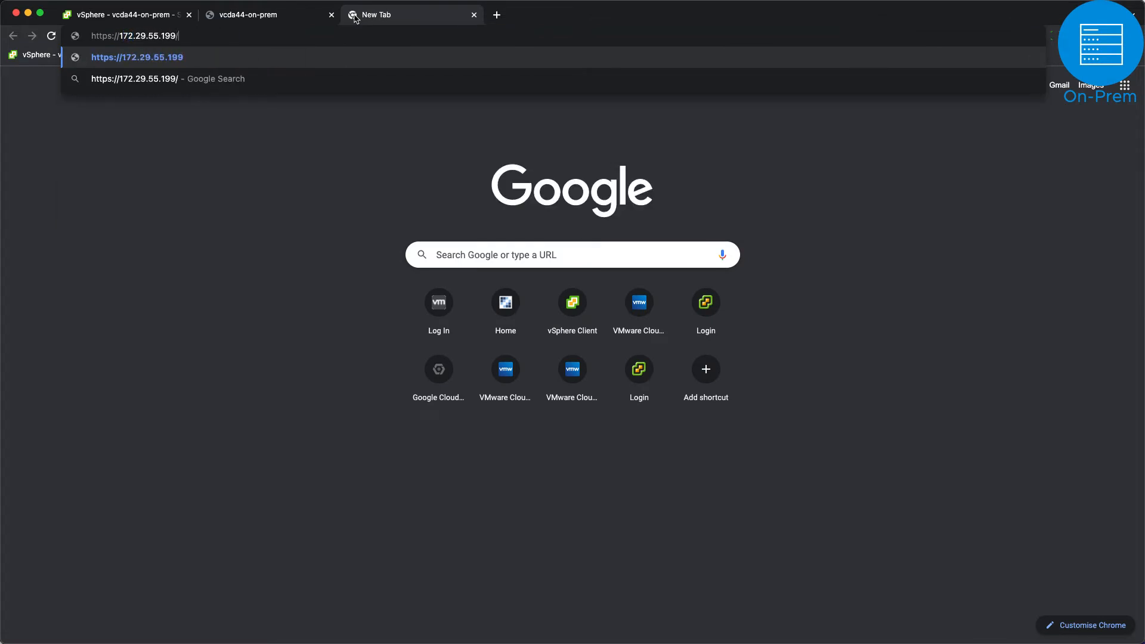
Step: Log in to the on-prem appliance at 172.29.55.199 with the root password
key("Return")
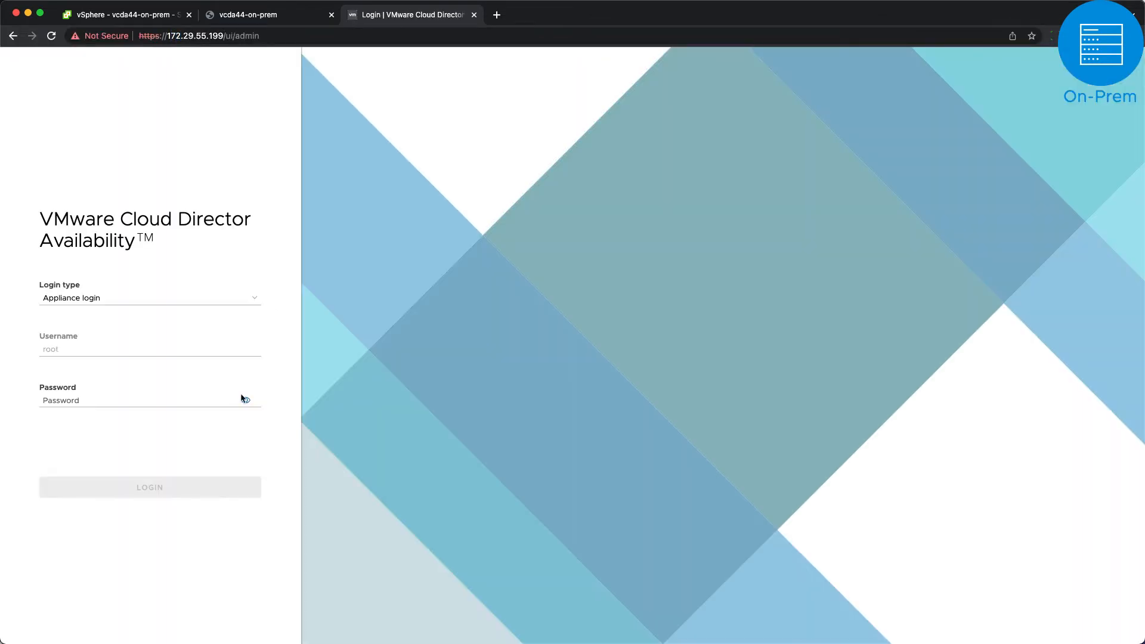
left_click(159, 398)
type("VMware1!")
key("Return")
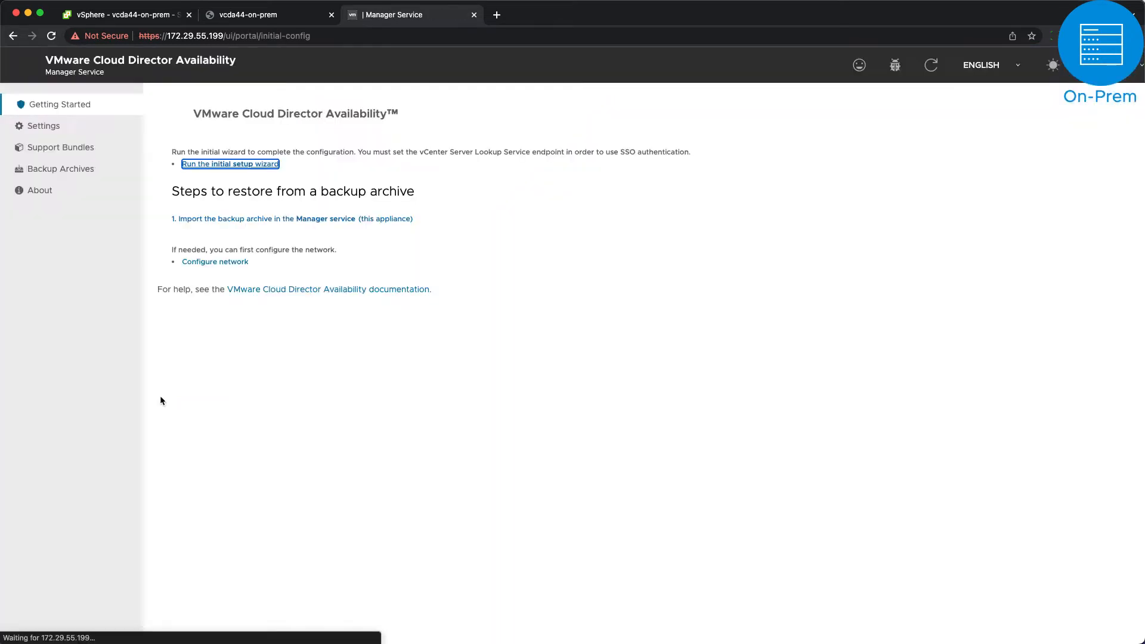
Step: Replace the expired root password with a new one and launch the initial setup wizard
type("••••••••")
key("Tab")
key("Tab")
type("••")
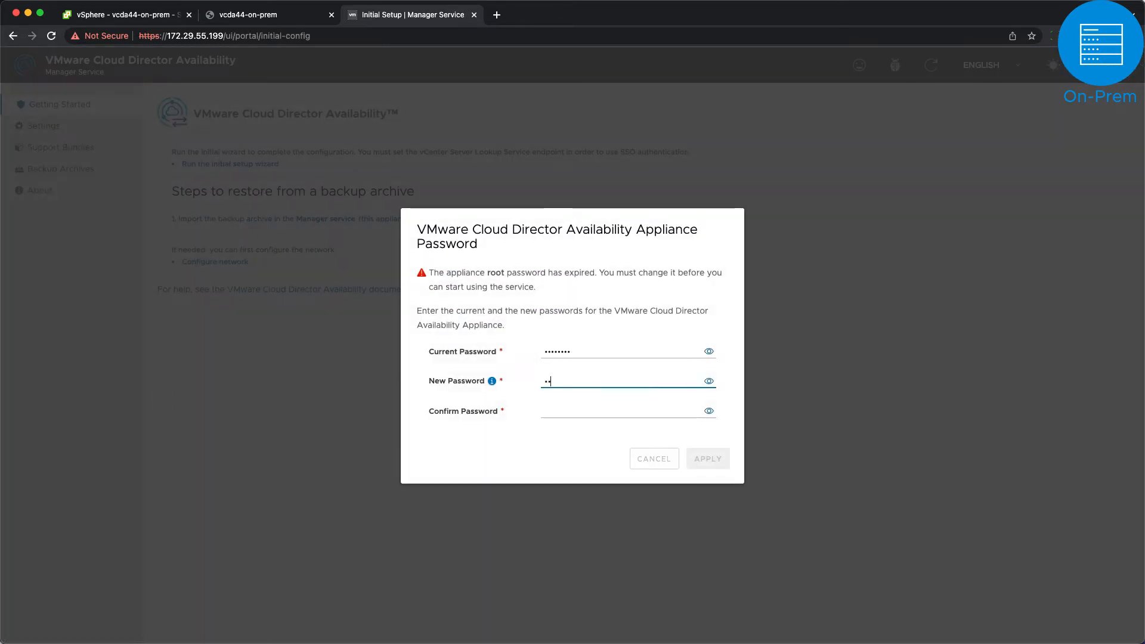
key("Tab")
key("Tab")
type("••••••••")
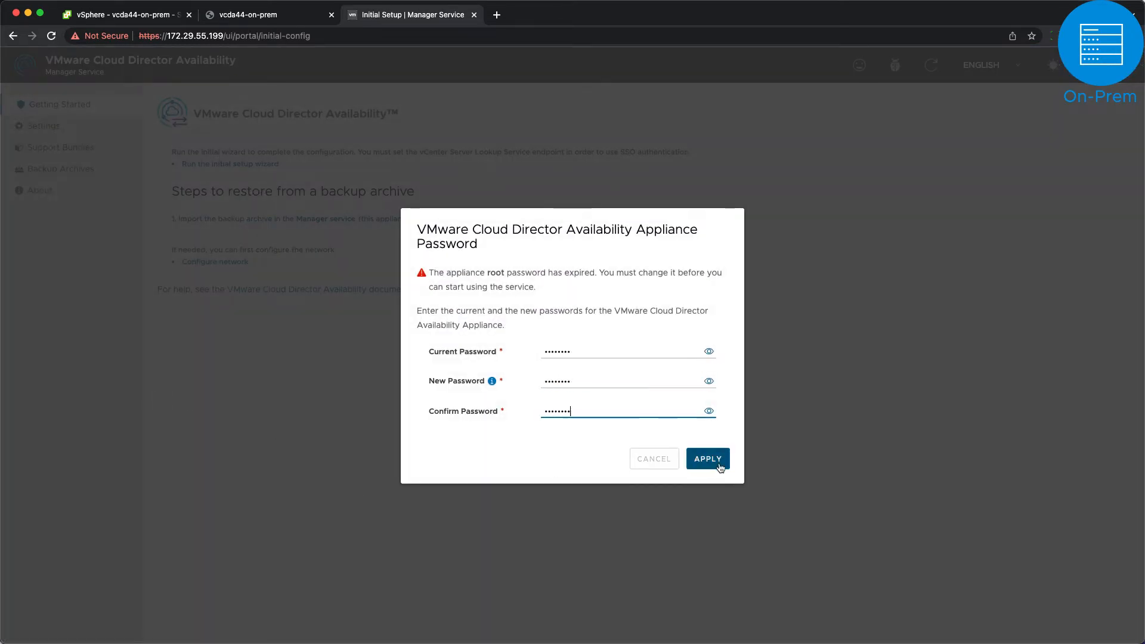
left_click(718, 461)
left_click(252, 163)
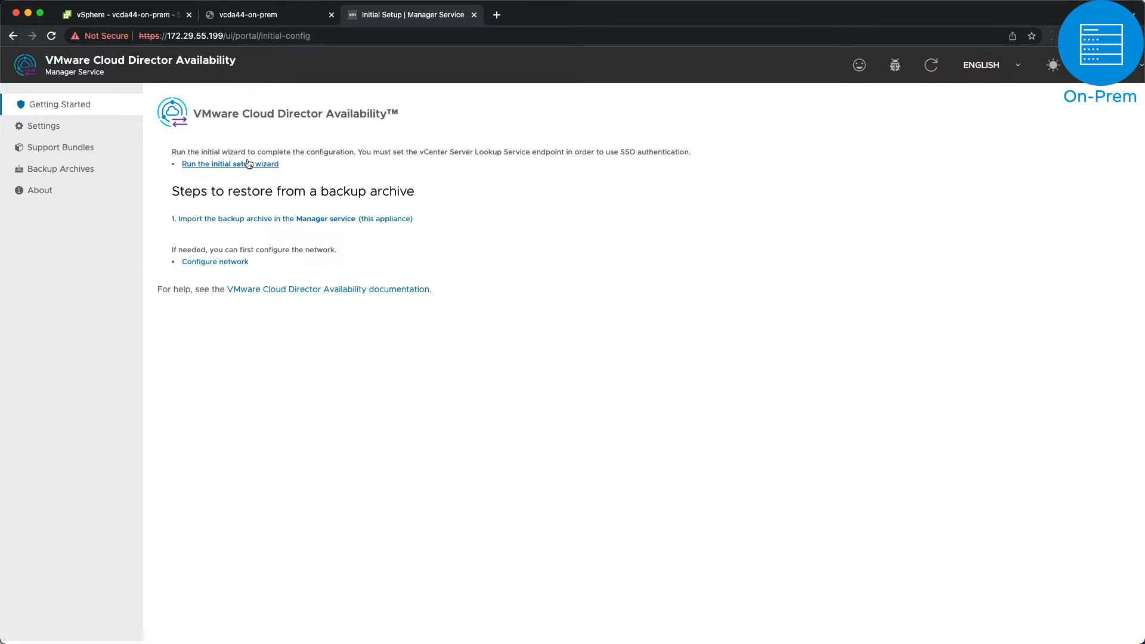
type("VCDA-Tenant")
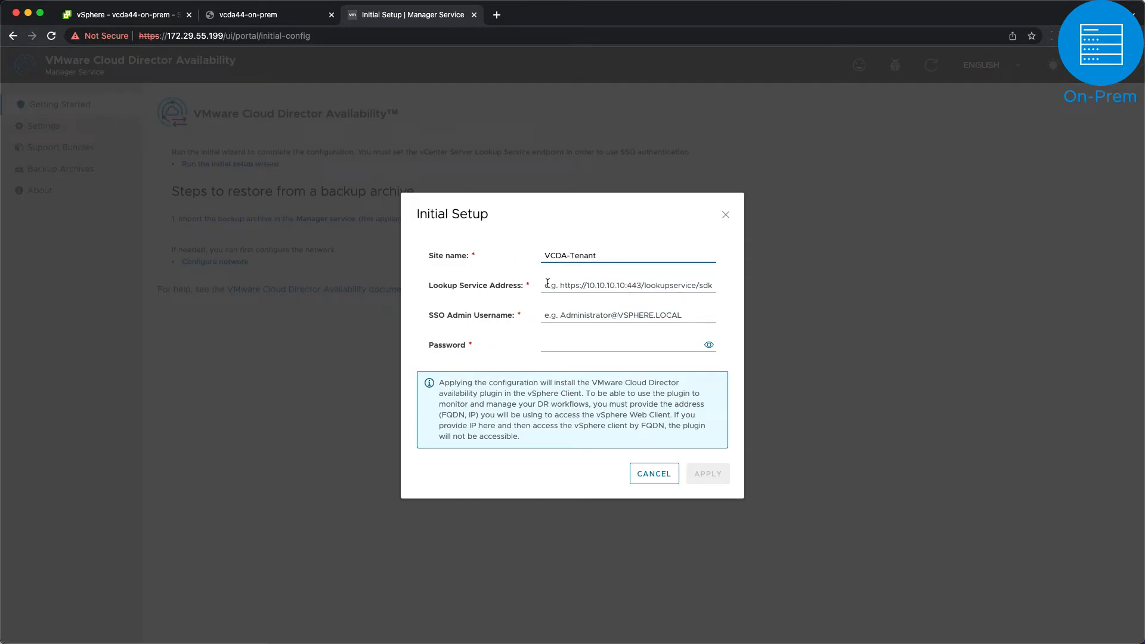
left_click(547, 285)
type("172.29.55.100")
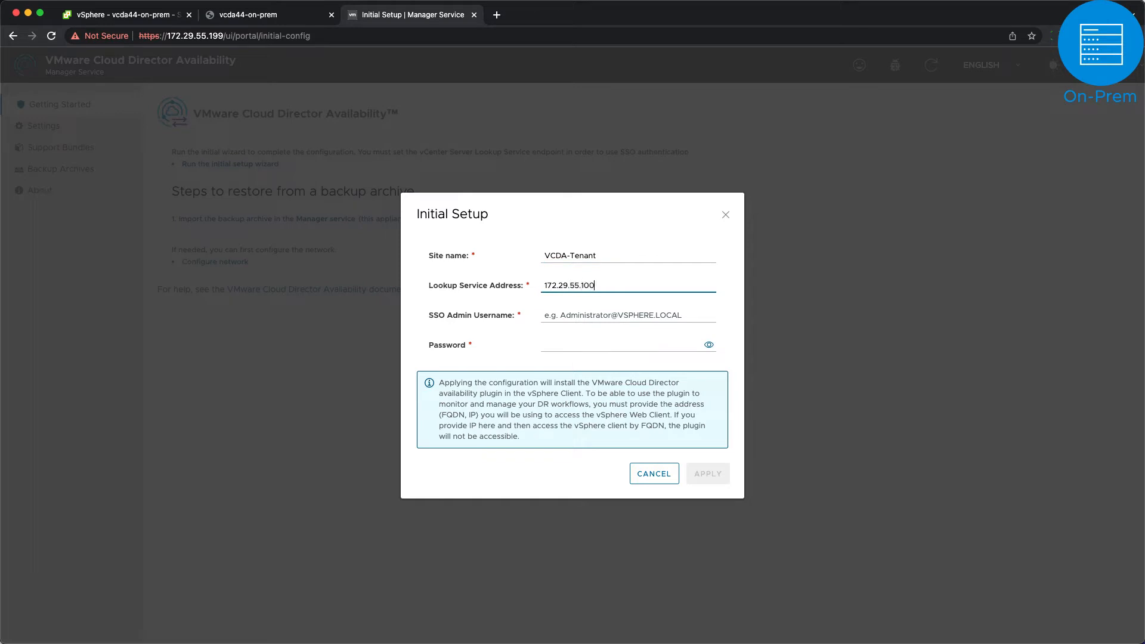
key("Tab")
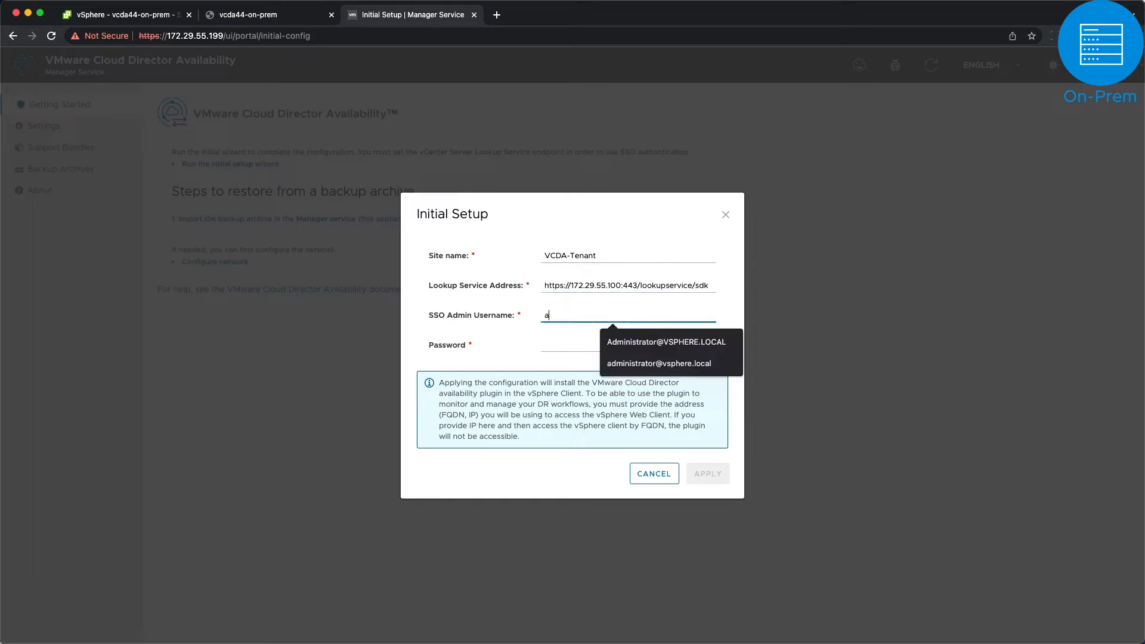
type("Administrator@VSPHERE.LOCAL")
key("Tab")
type("••••••")
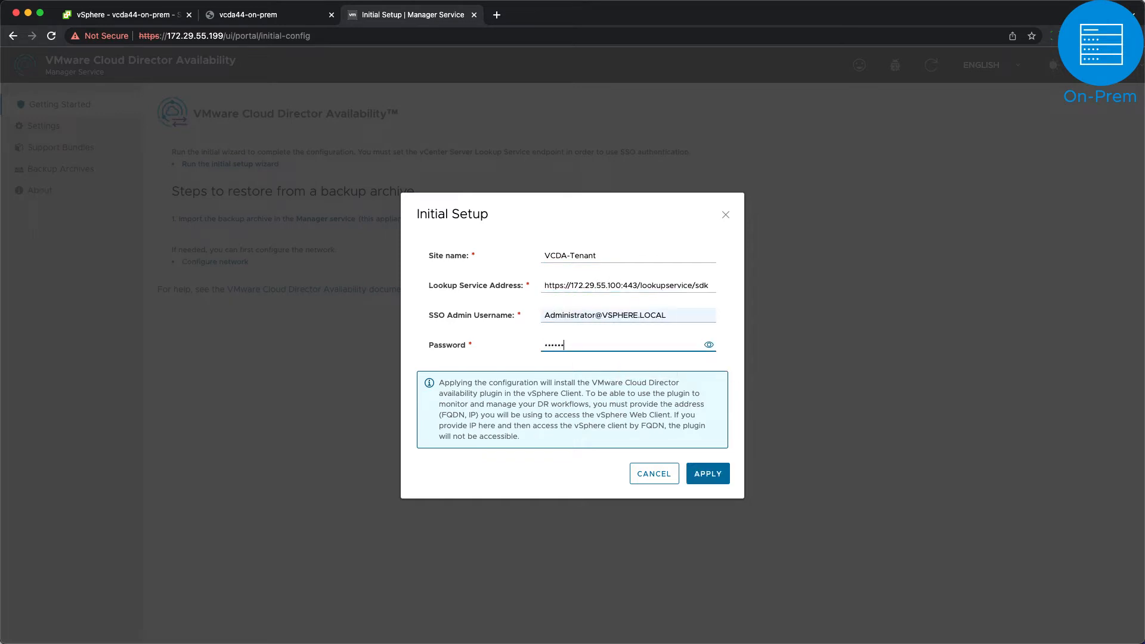
left_click(717, 481)
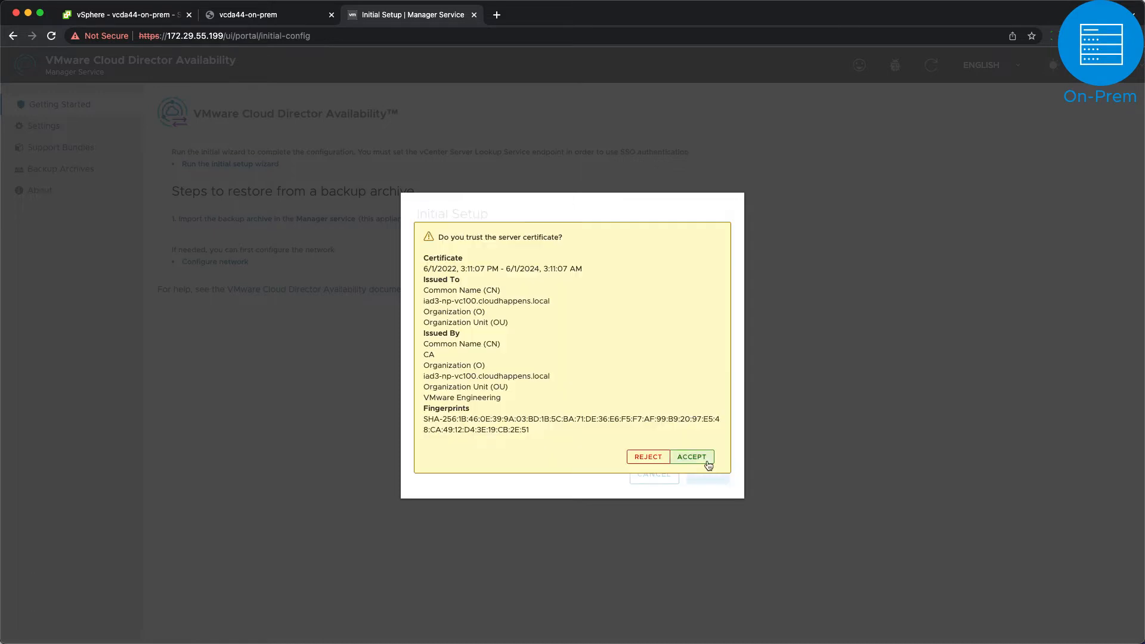
left_click(706, 460)
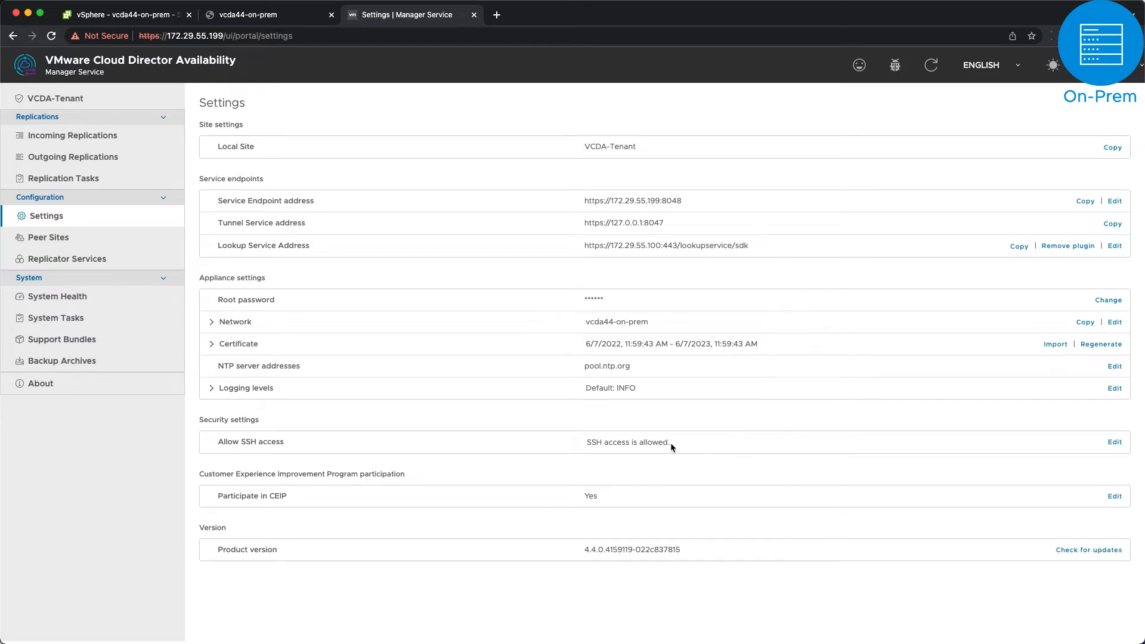
Step: Check System Health, then view Peer Sites listing only the local VCDA-Tenant site
left_click(80, 305)
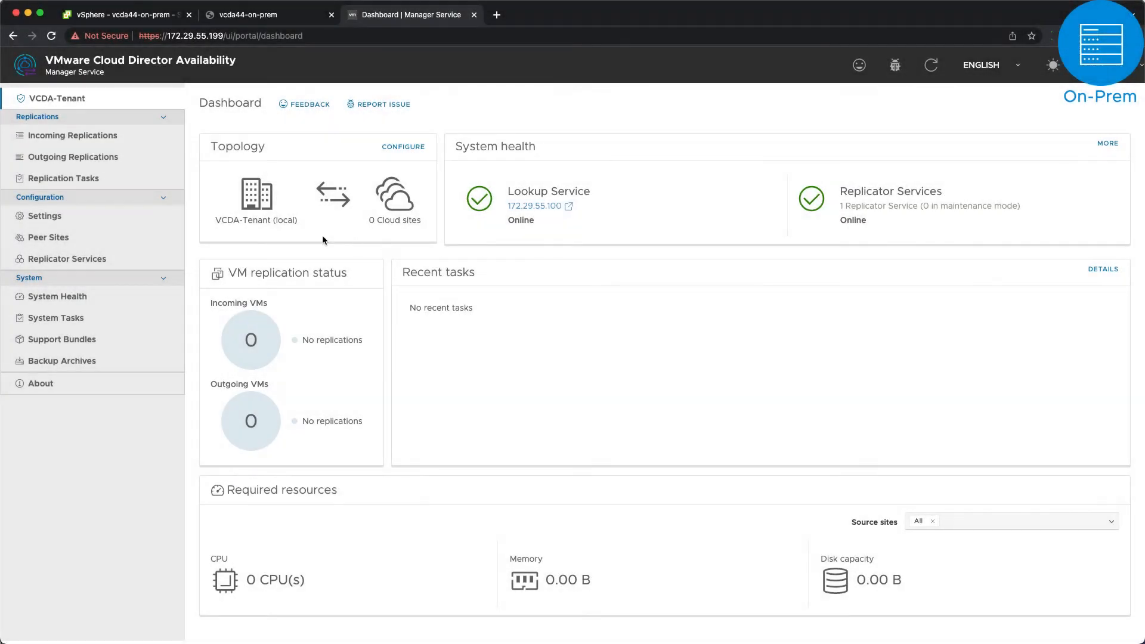
left_click(81, 245)
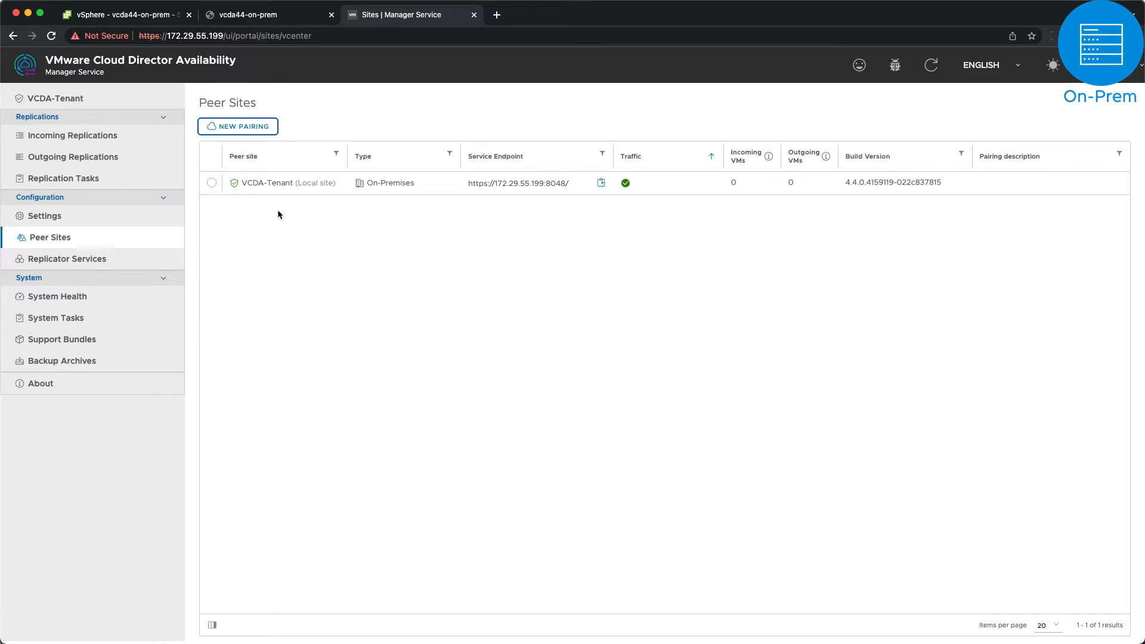
left_click(250, 128)
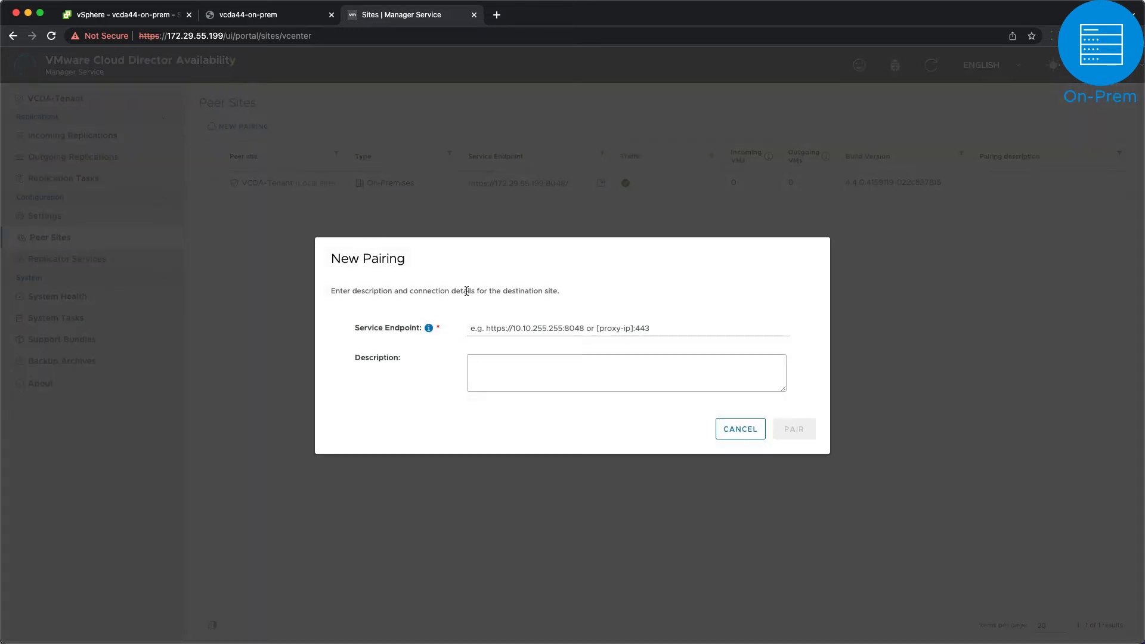
left_click(502, 329)
type("https:")
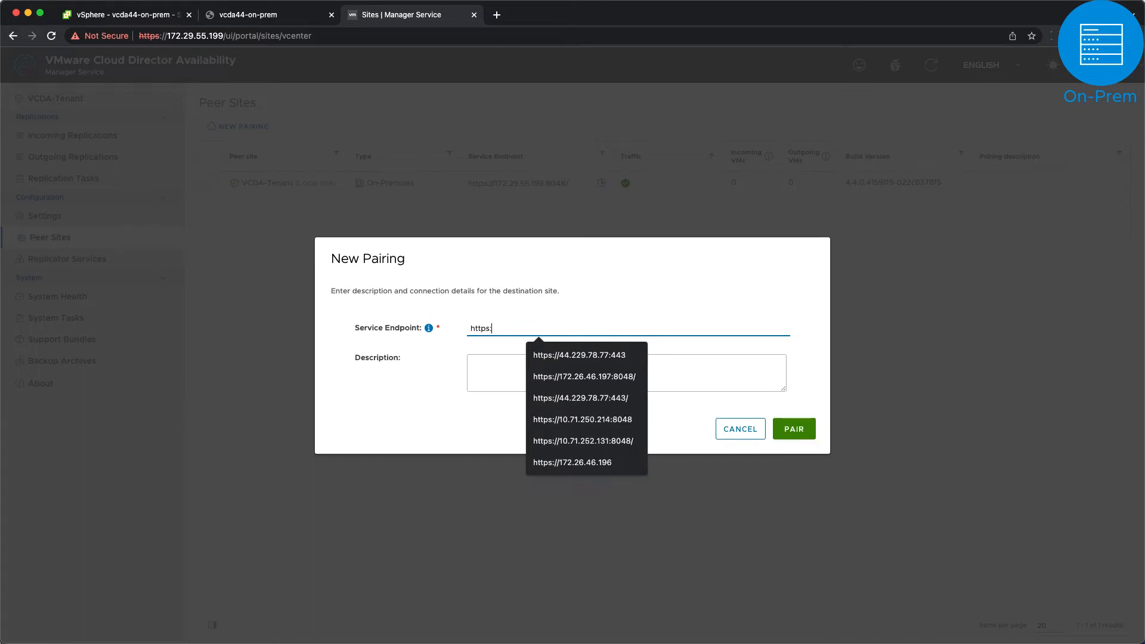
type("//172.28")
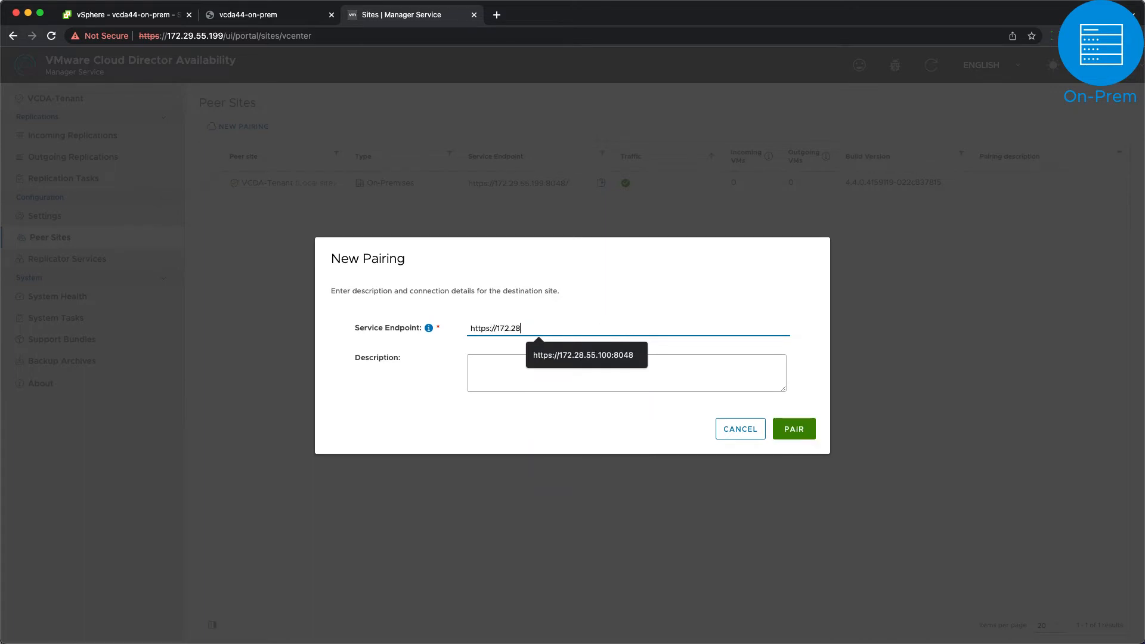
type(".55.200:")
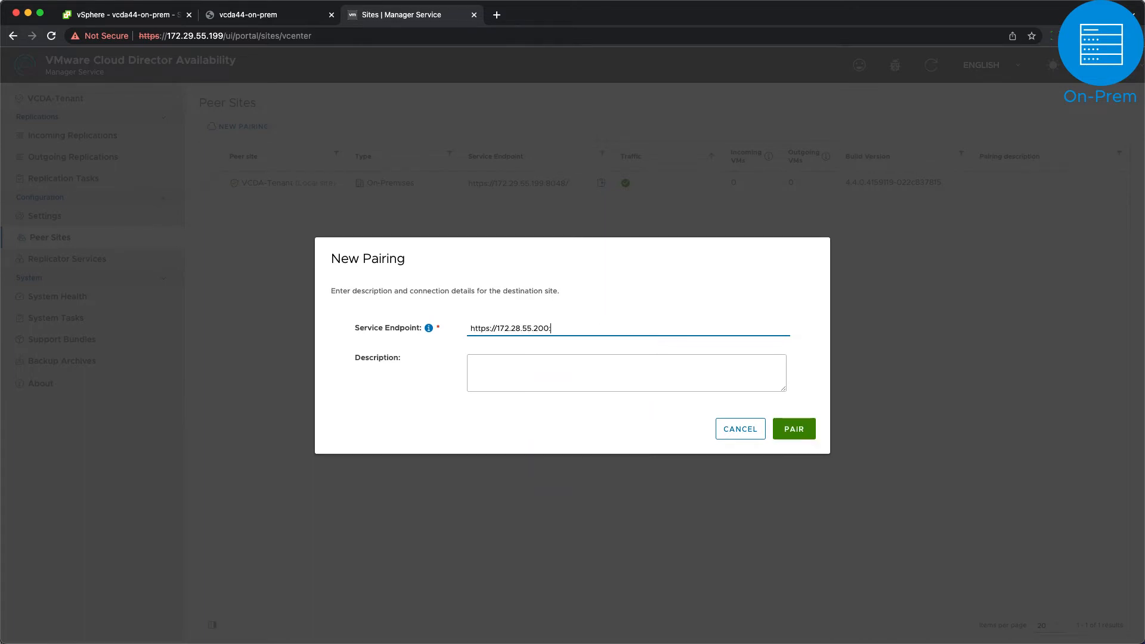
type("8048")
key("Tab")
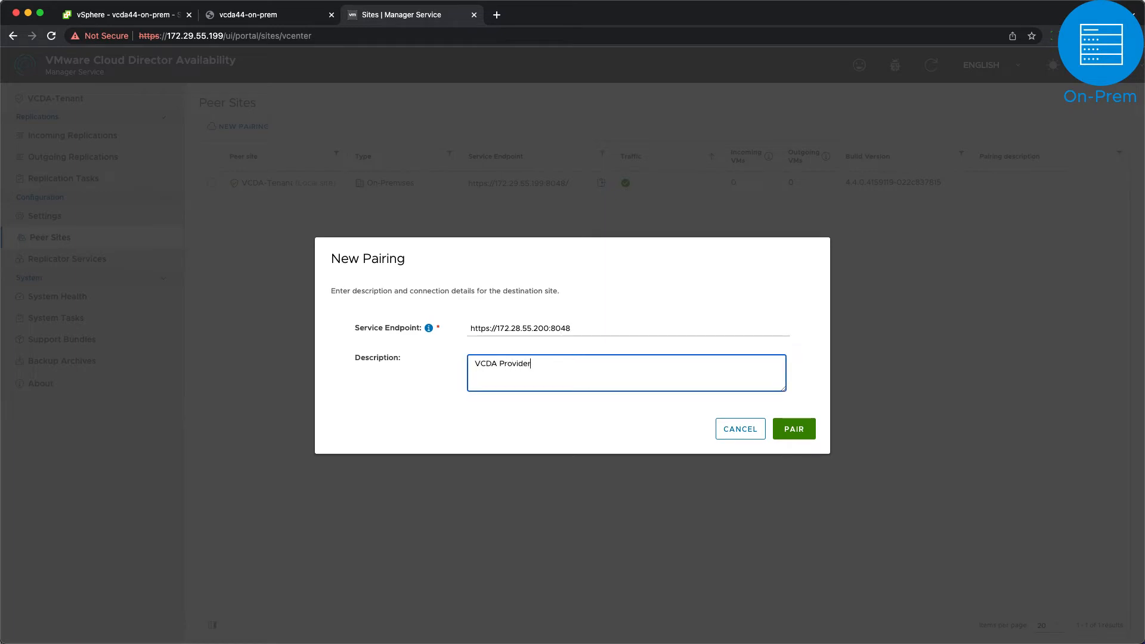
left_click(792, 424)
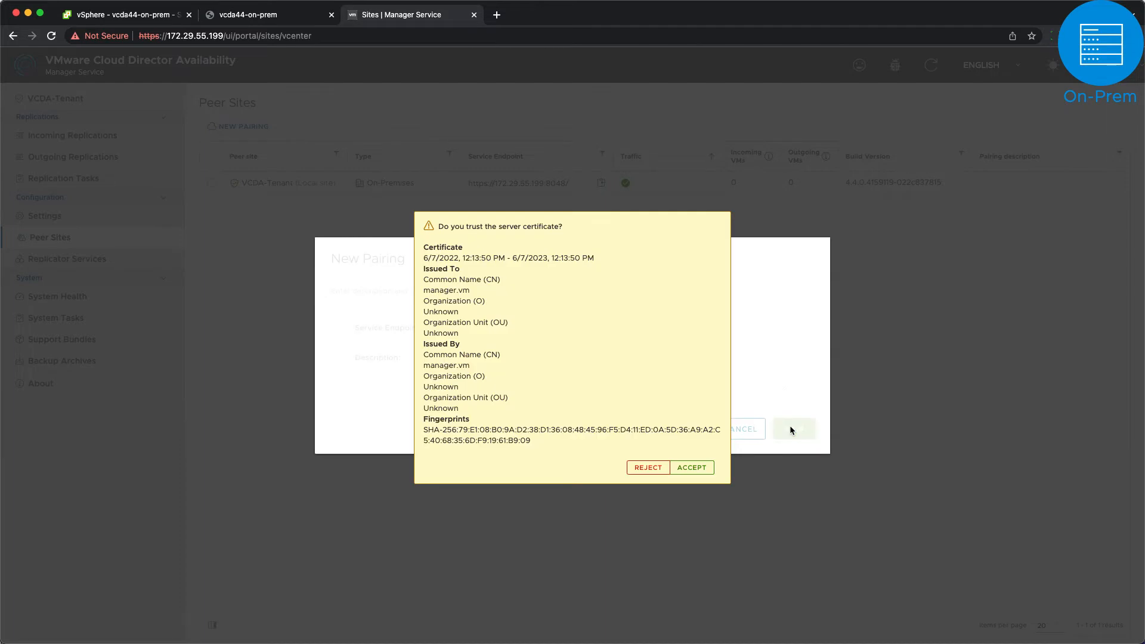
left_click(693, 468)
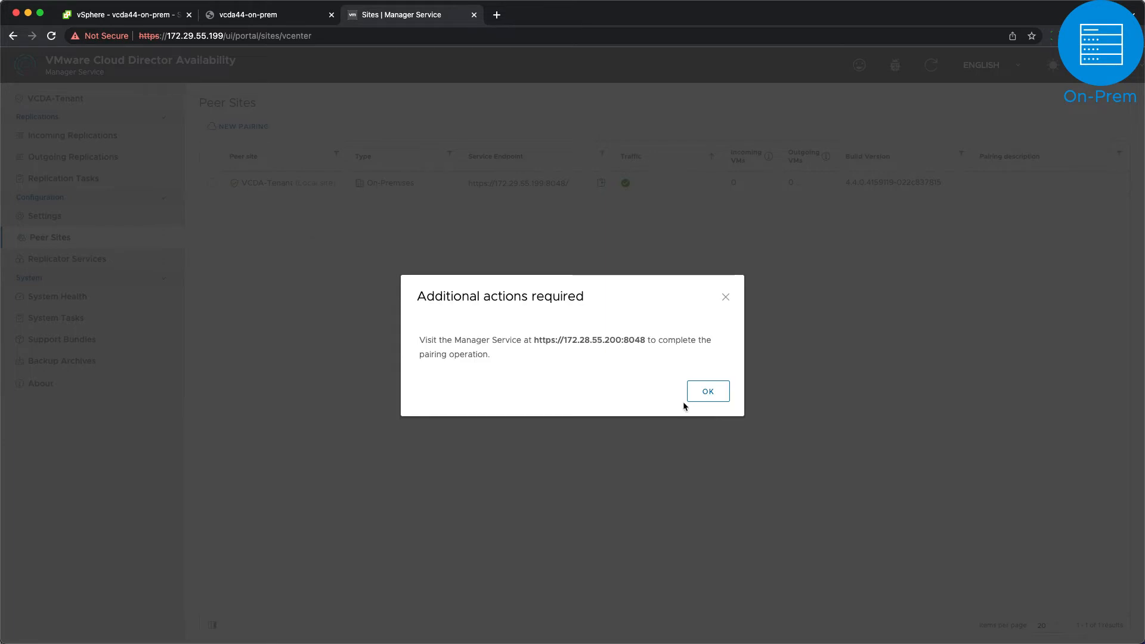
left_click(700, 398)
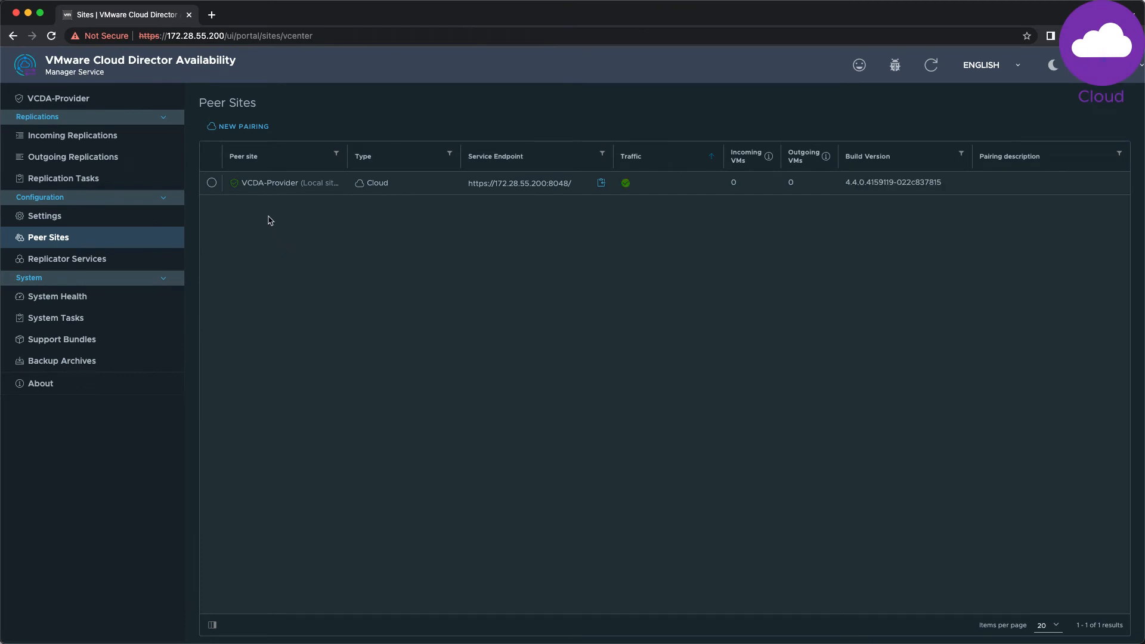
left_click(245, 129)
left_click(502, 326)
type("https")
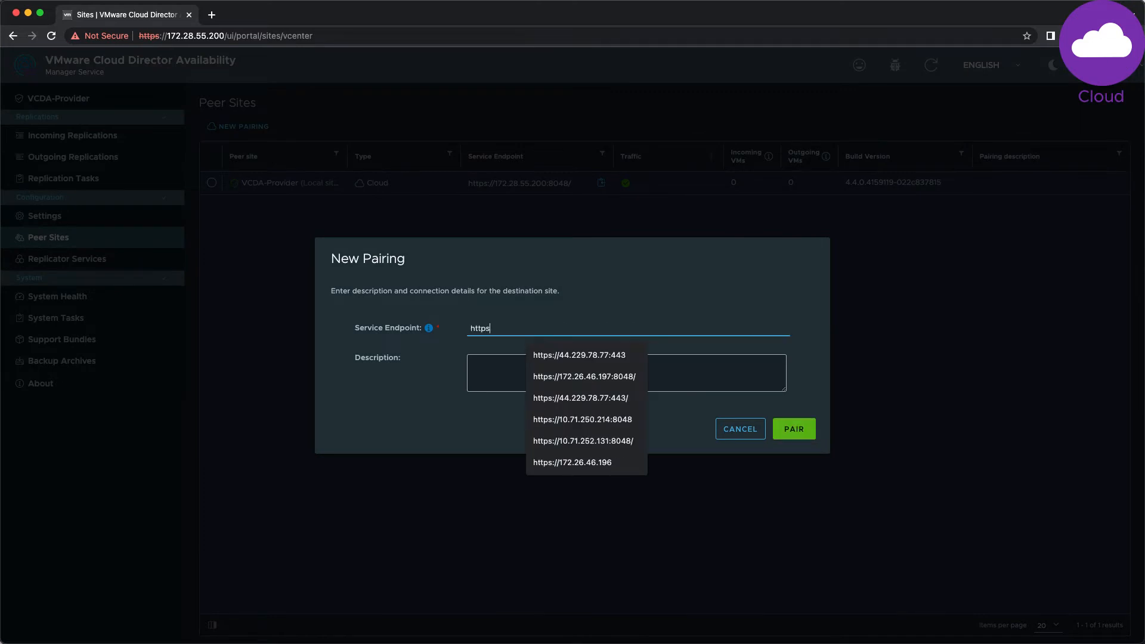
type("://172.29.5")
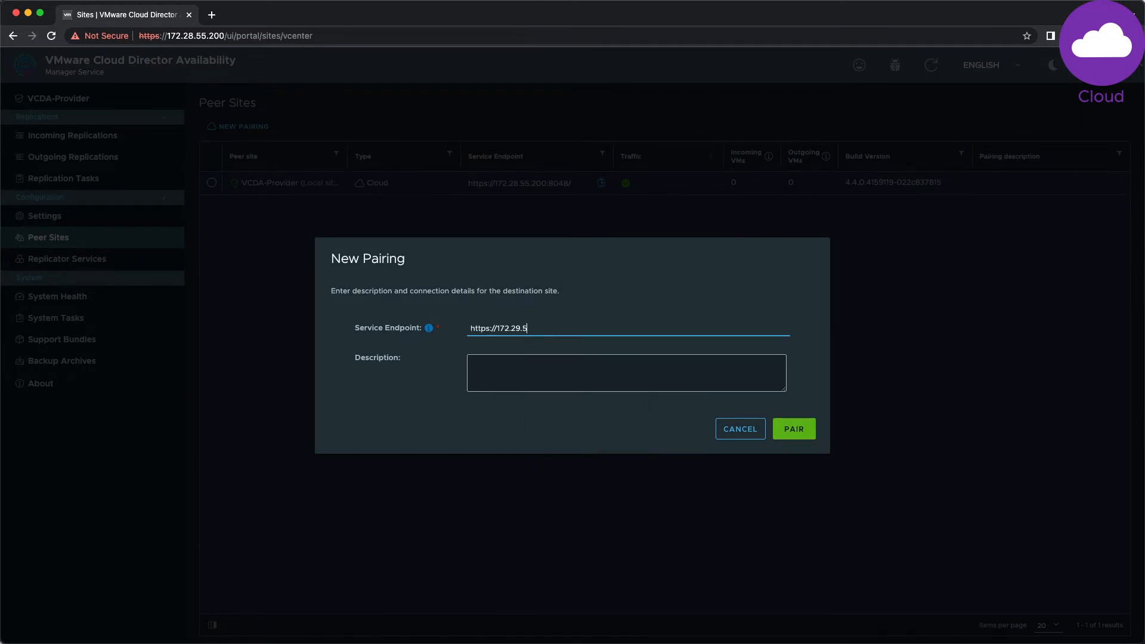
type("5.199:8048")
key("Tab")
type("V")
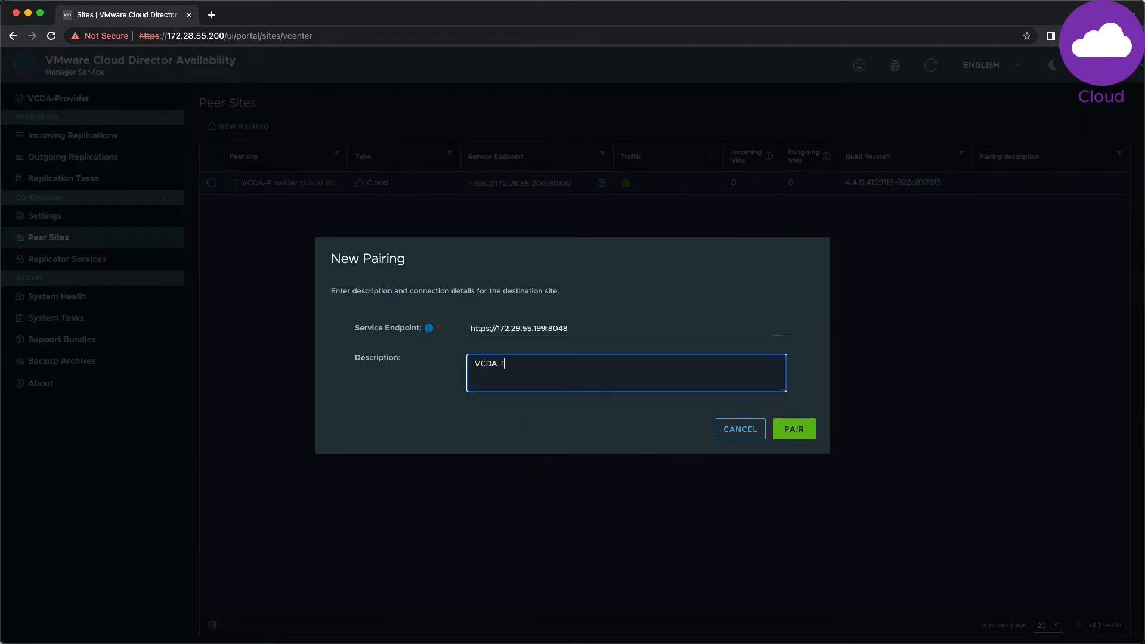
left_click(792, 429)
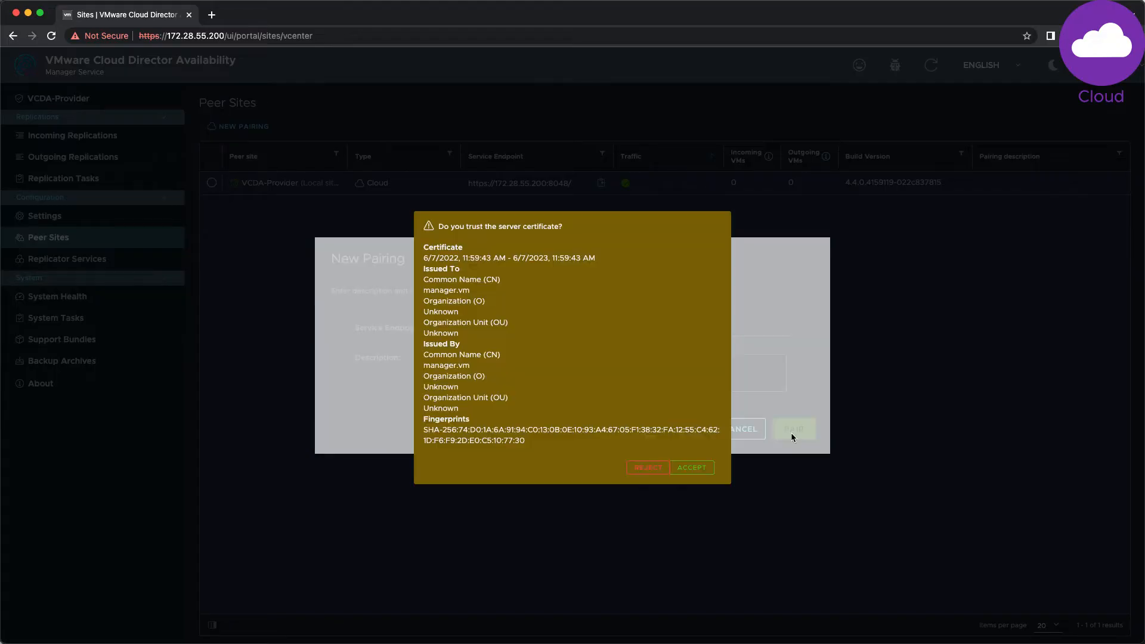
left_click(696, 466)
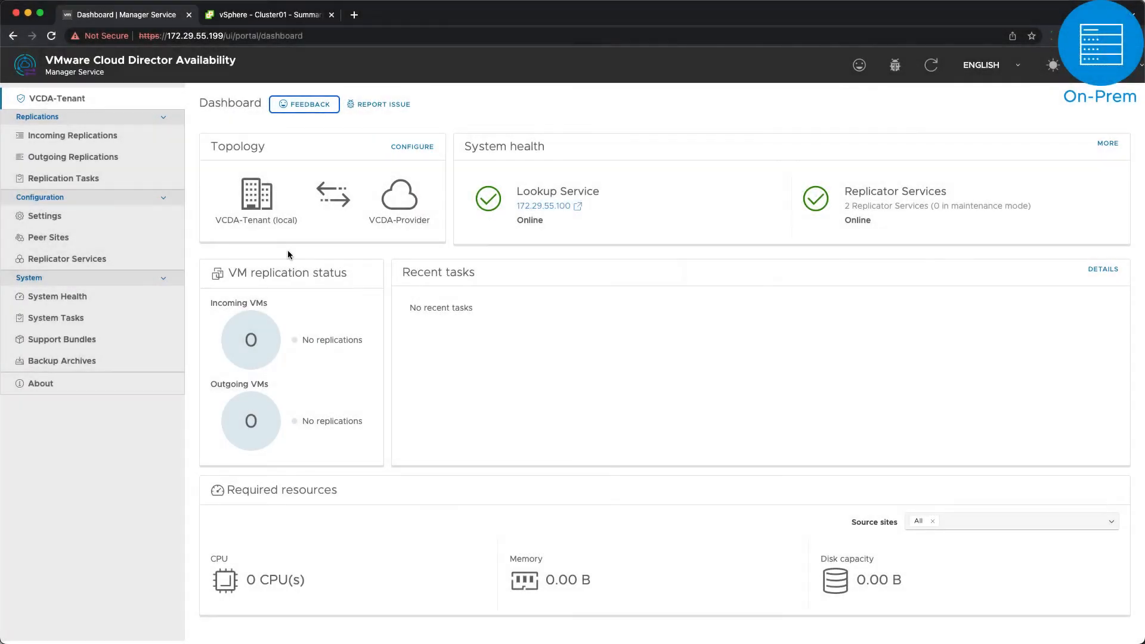
Step: Switch to vSphere Client and launch the Cloud Provider DR and Migration plugin from the Menu
left_click(84, 157)
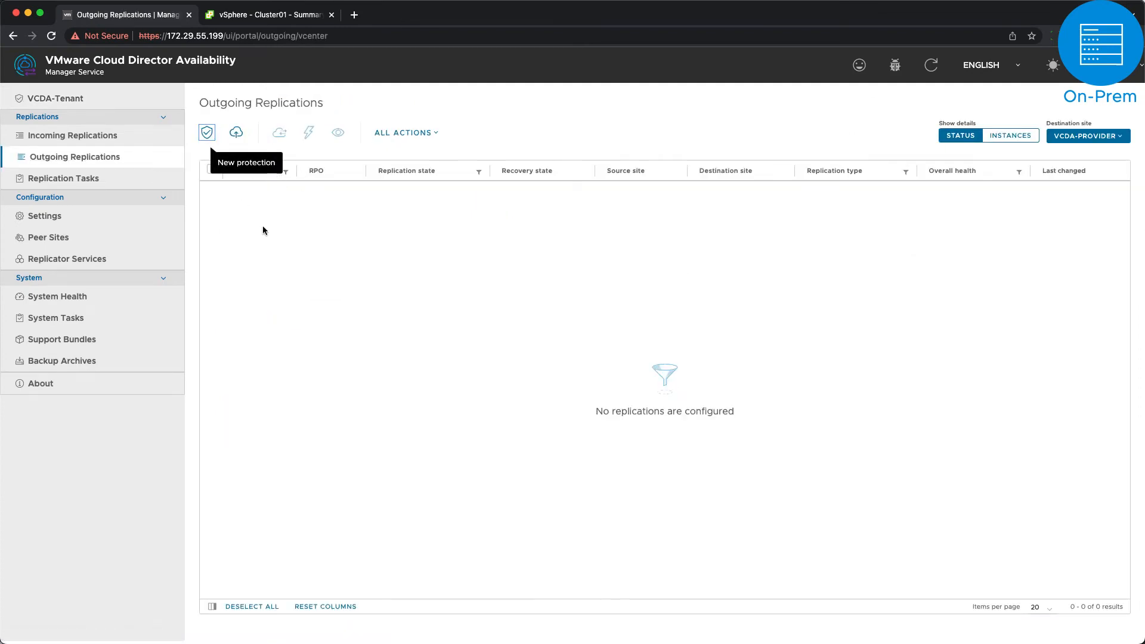
left_click(261, 16)
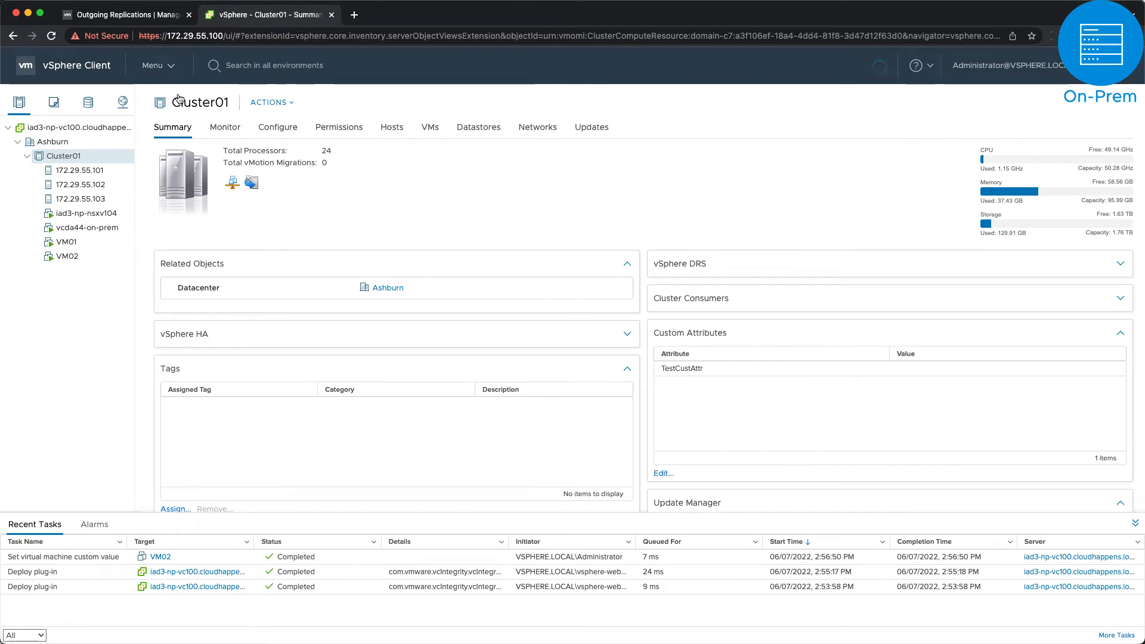
left_click(168, 66)
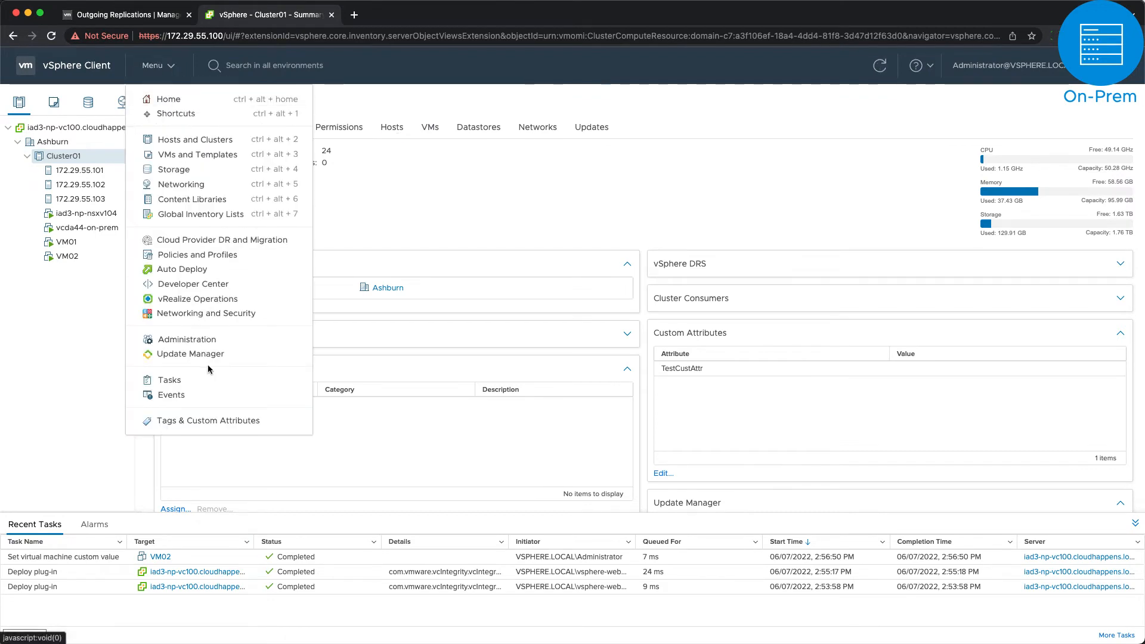
left_click(236, 241)
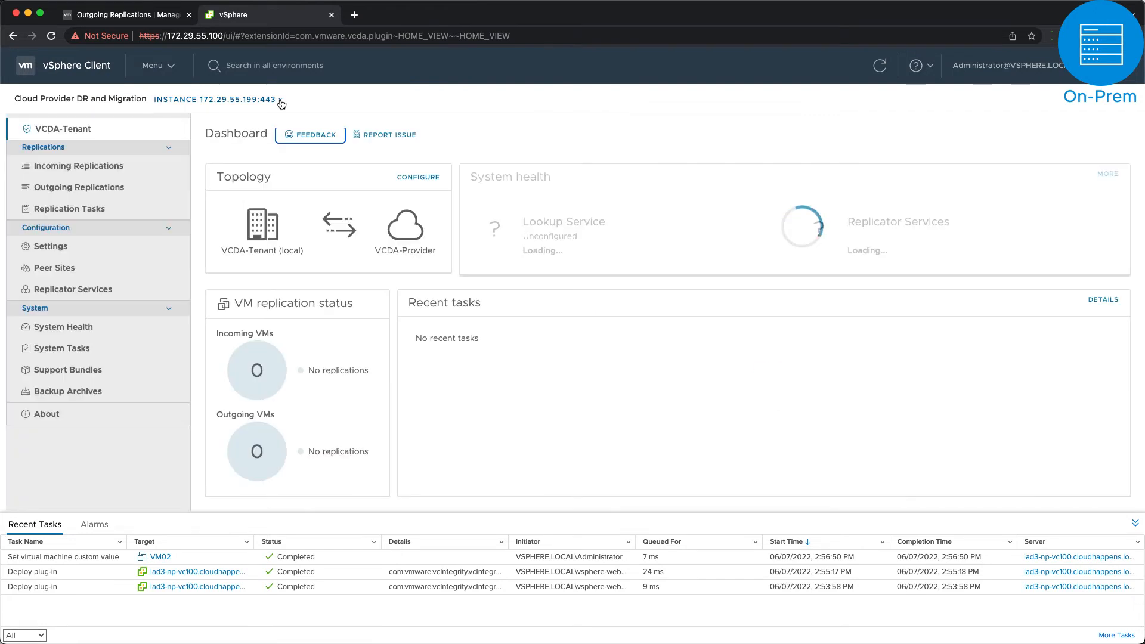
Step: Go to Outgoing Replications to VCDA-Provider and start a new protection
left_click(280, 101)
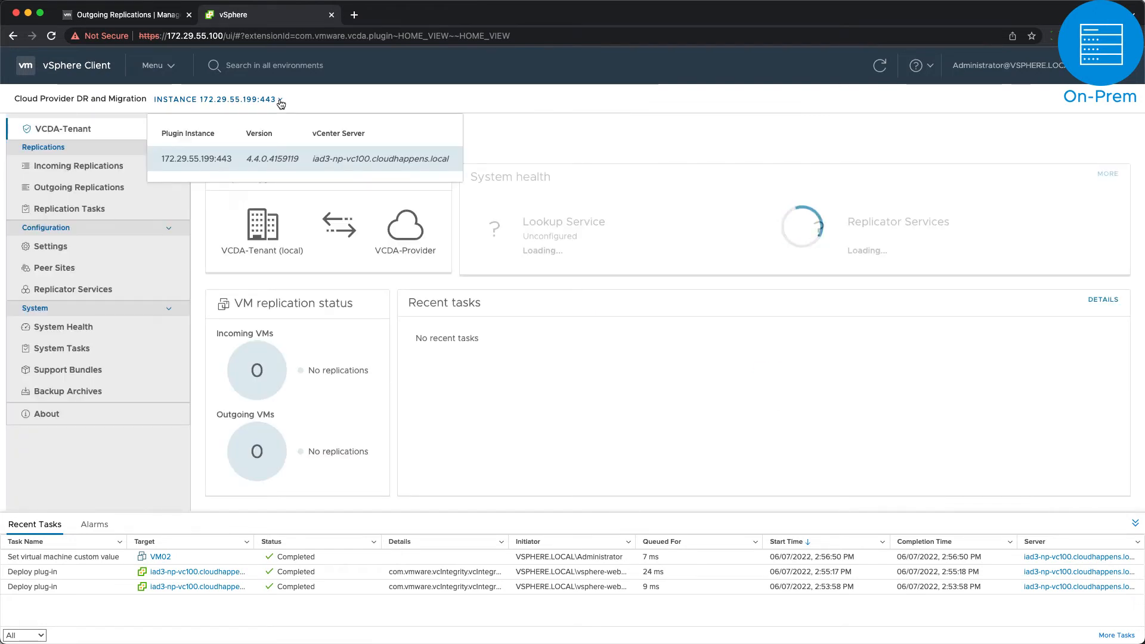
left_click(281, 102)
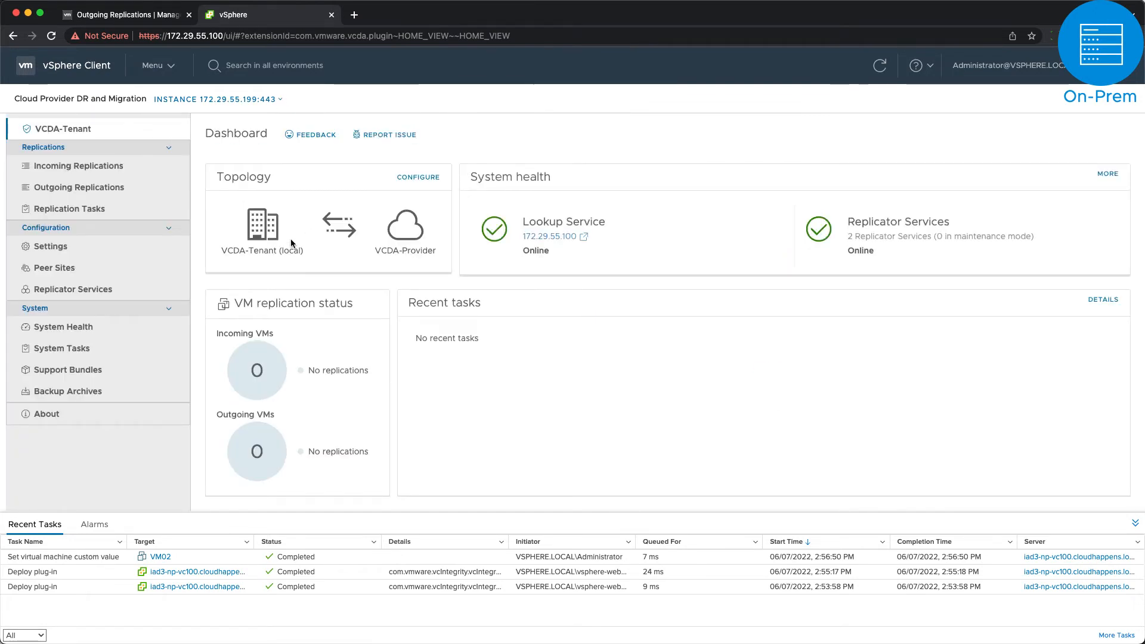
left_click(160, 197)
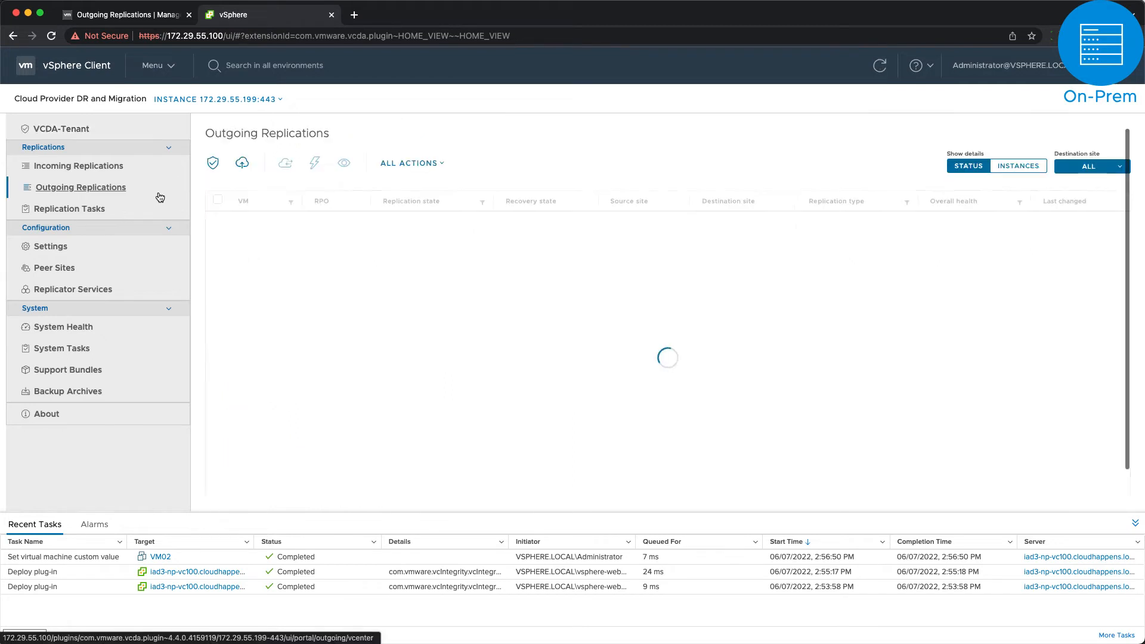
left_click(212, 163)
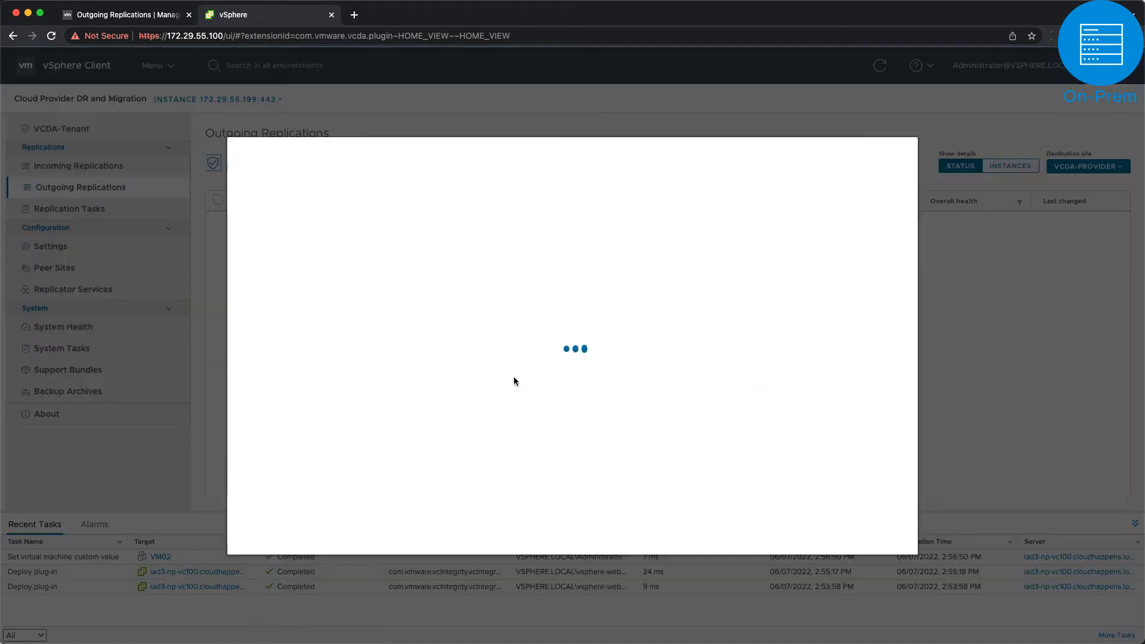
Step: Select VM01 and VM02 for replication, storing replicas on vsanDatastore
left_click(443, 220)
left_click(443, 244)
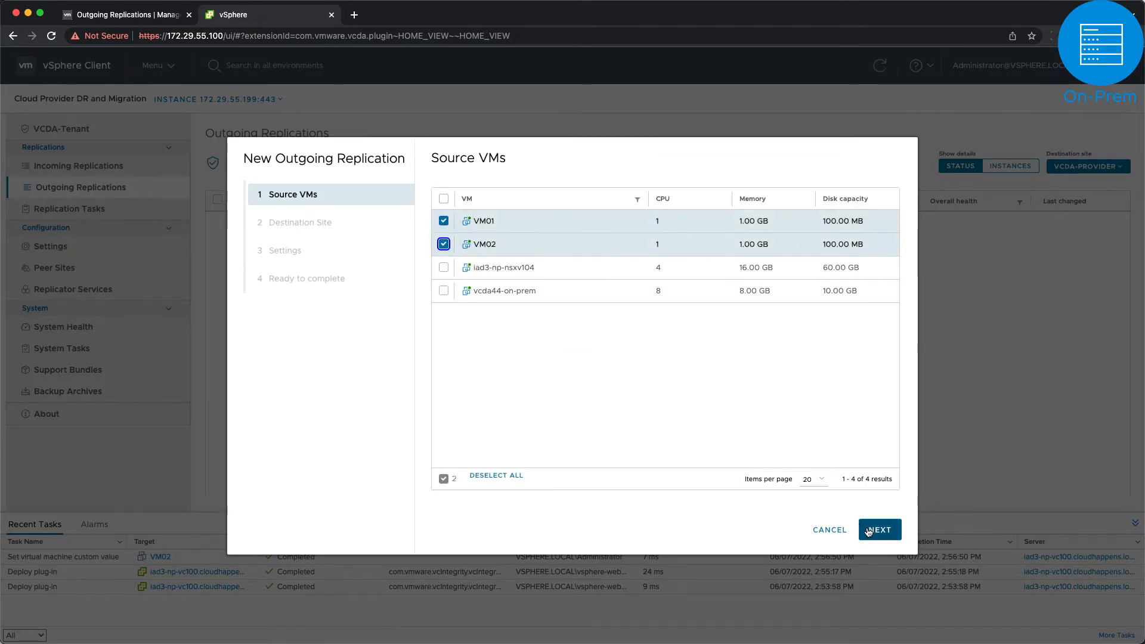
left_click(877, 530)
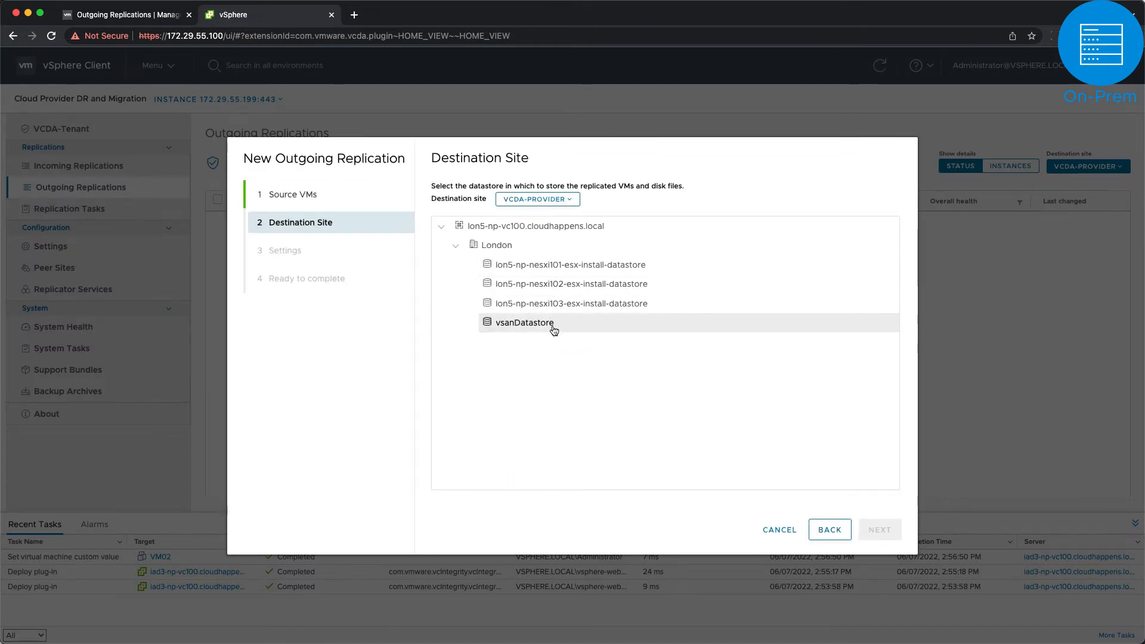
left_click(554, 325)
left_click(885, 533)
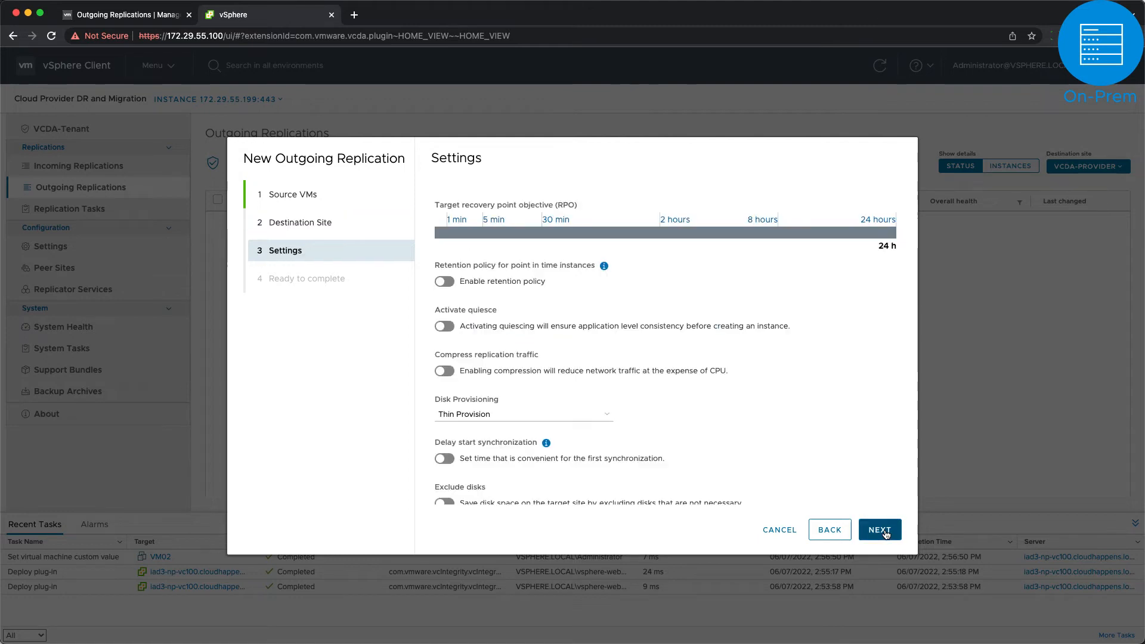
Step: Set a 30-minute RPO and enable retention with rules of 30 minutes, 6 hours and 7 days
left_click(542, 237)
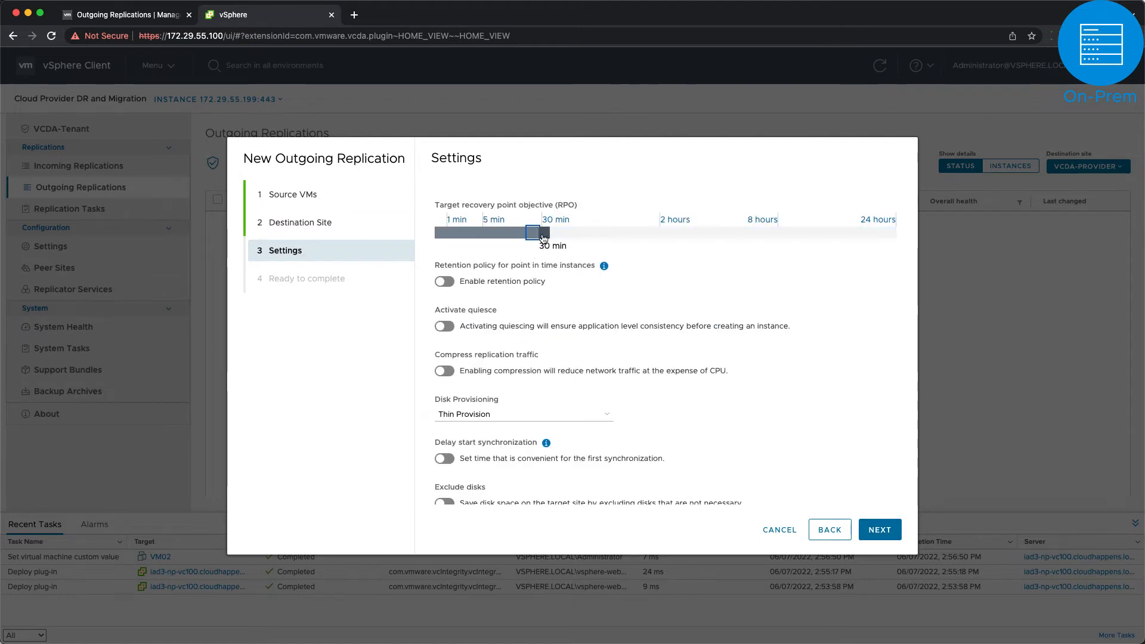
left_click(444, 281)
left_click(461, 321)
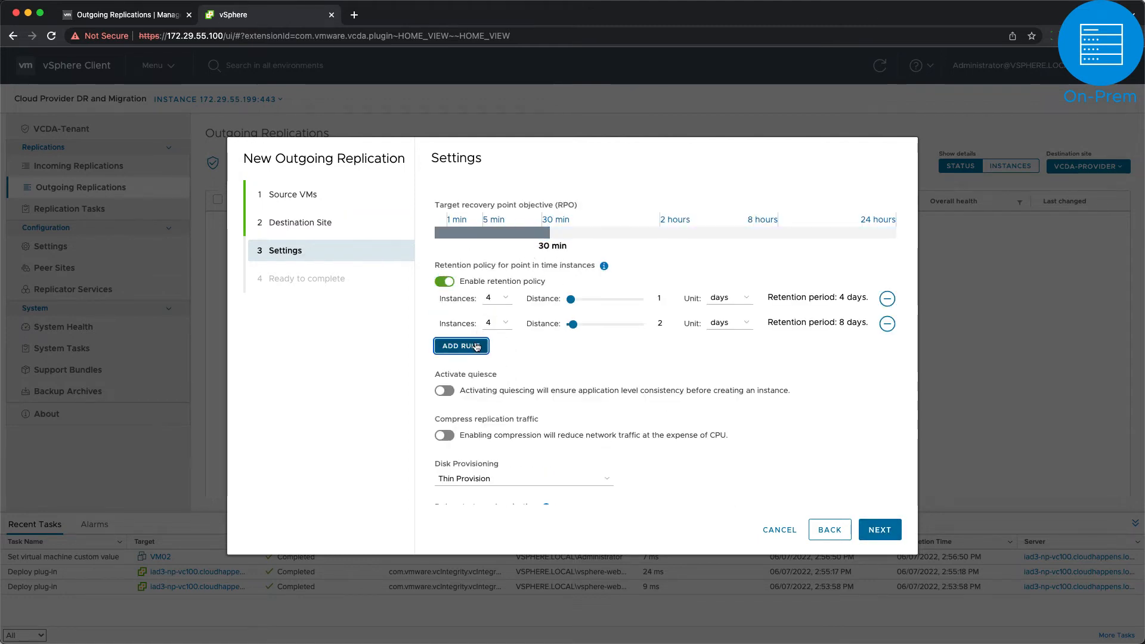
left_click(461, 345)
left_click(728, 298)
left_click(728, 272)
left_click(728, 359)
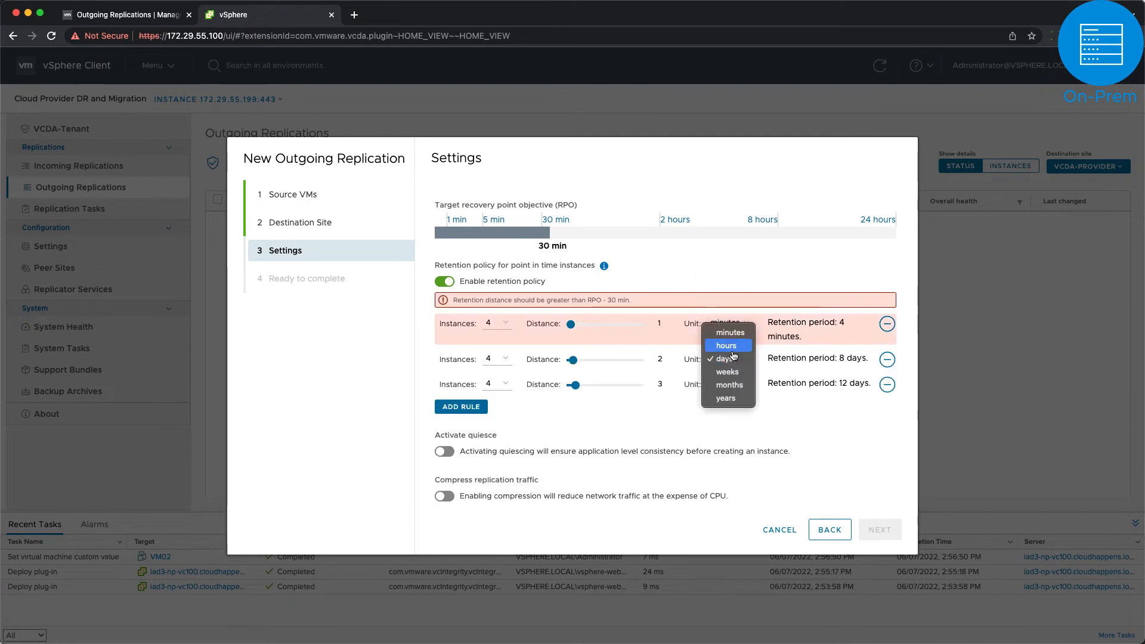
left_click(726, 345)
left_click_drag(570, 325, 589, 361)
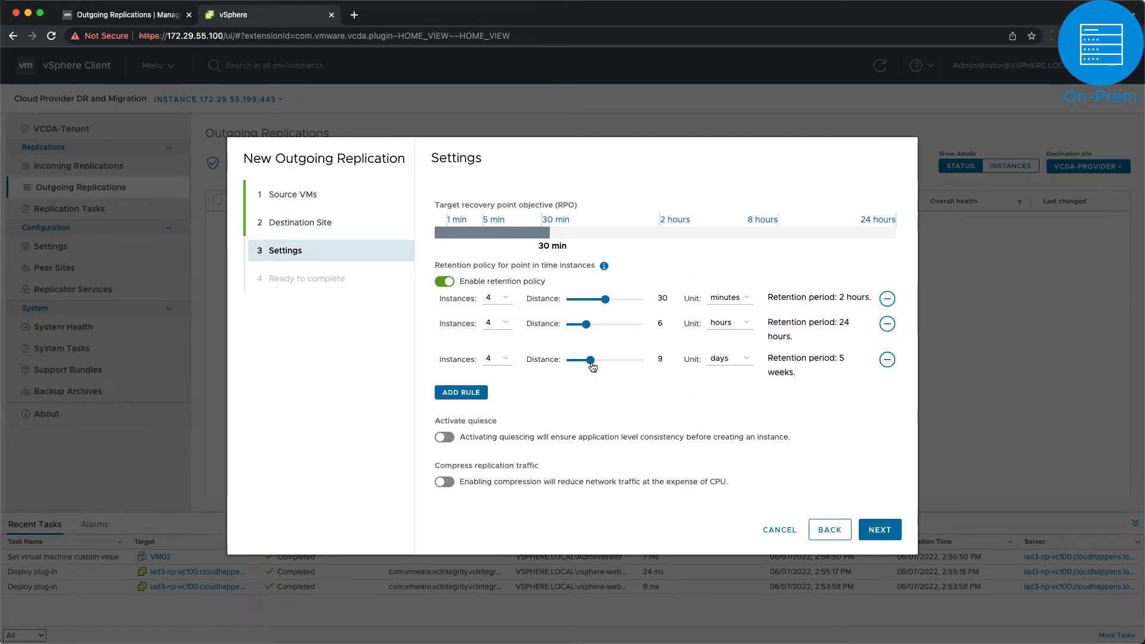
Step: Keep Thin Provision with delayed start synchronization off and finish the replication wizard
scroll(587, 366, "down", 4)
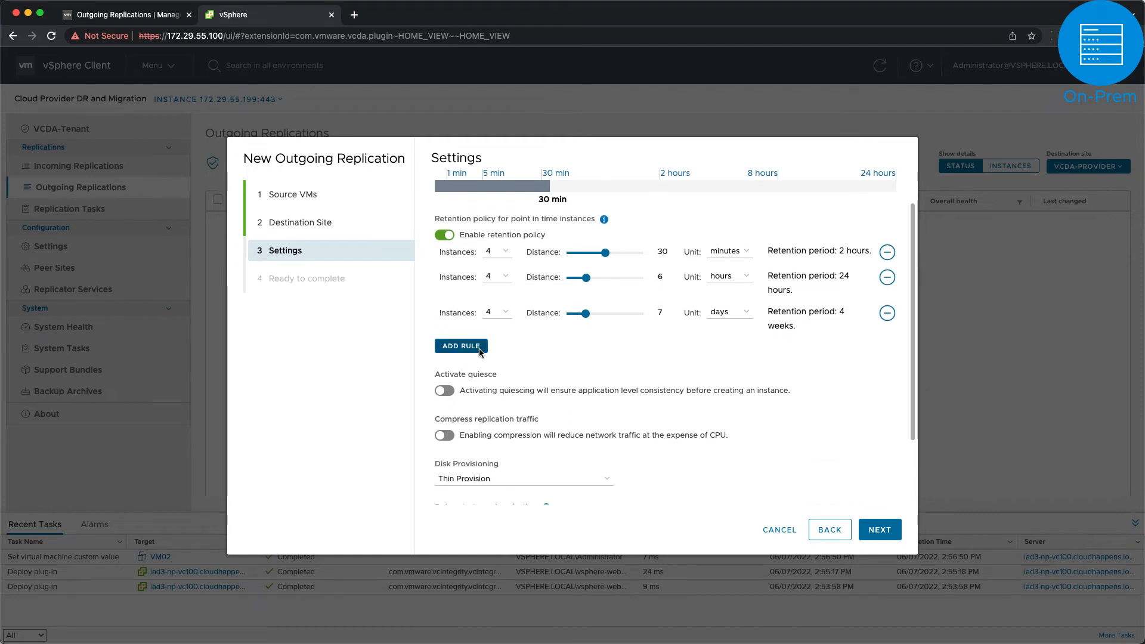
scroll(459, 338, "down", 1)
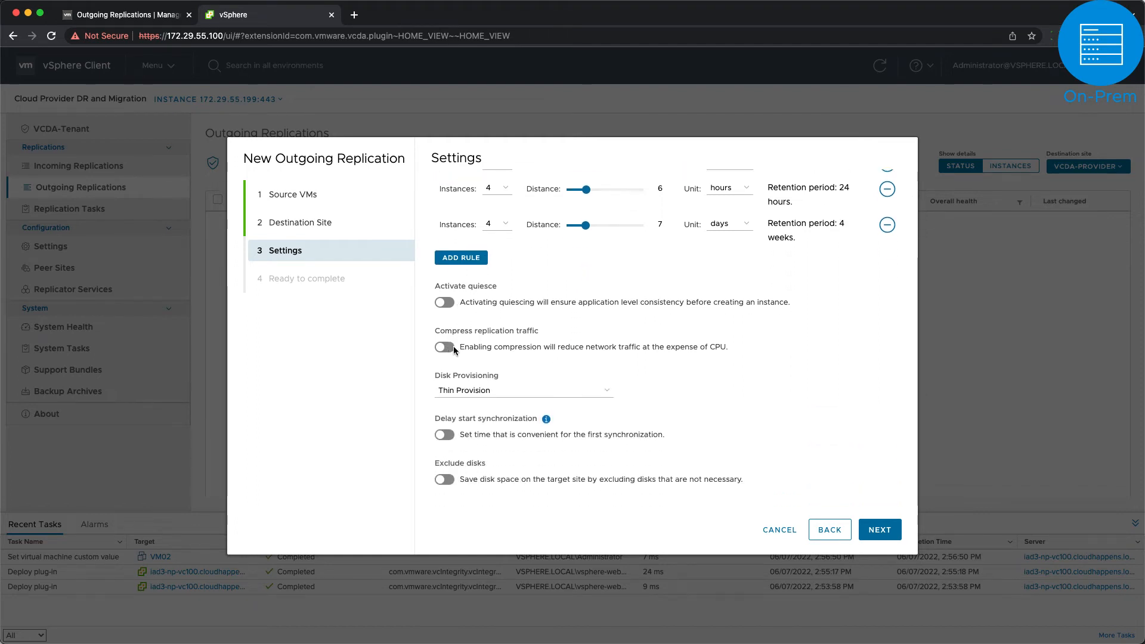
left_click(524, 390)
left_click(524, 375)
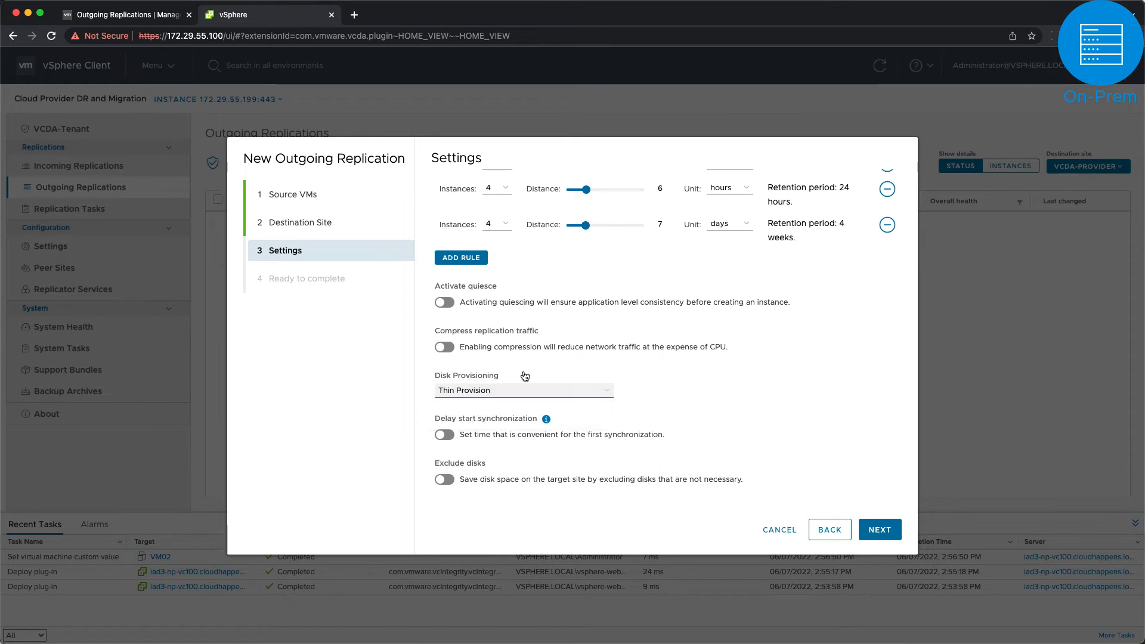
left_click(445, 435)
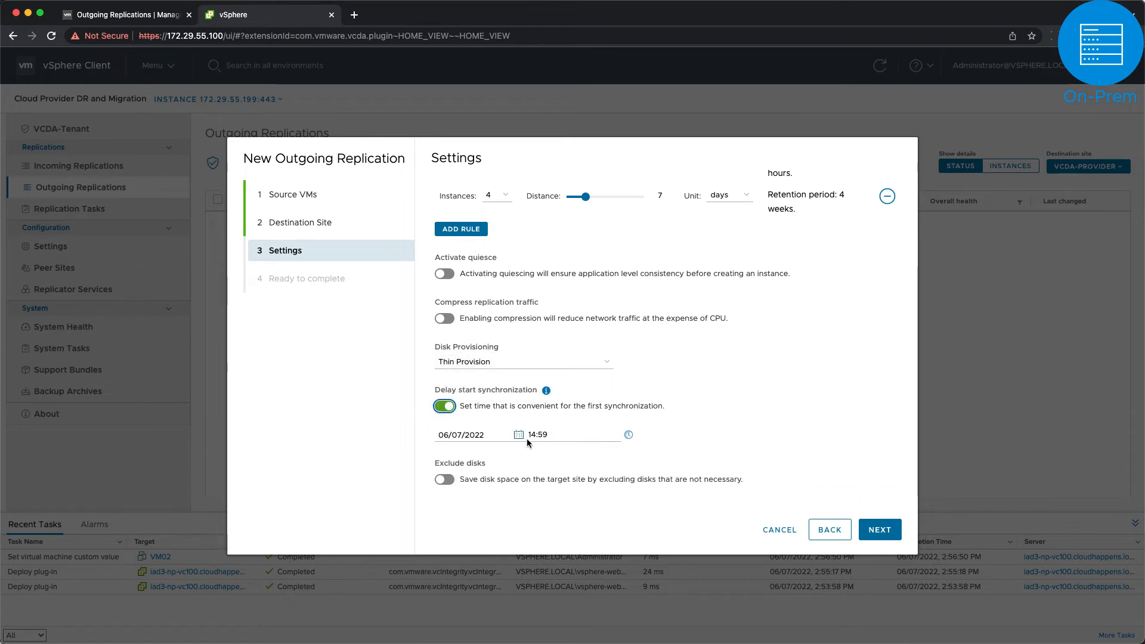
left_click(447, 409)
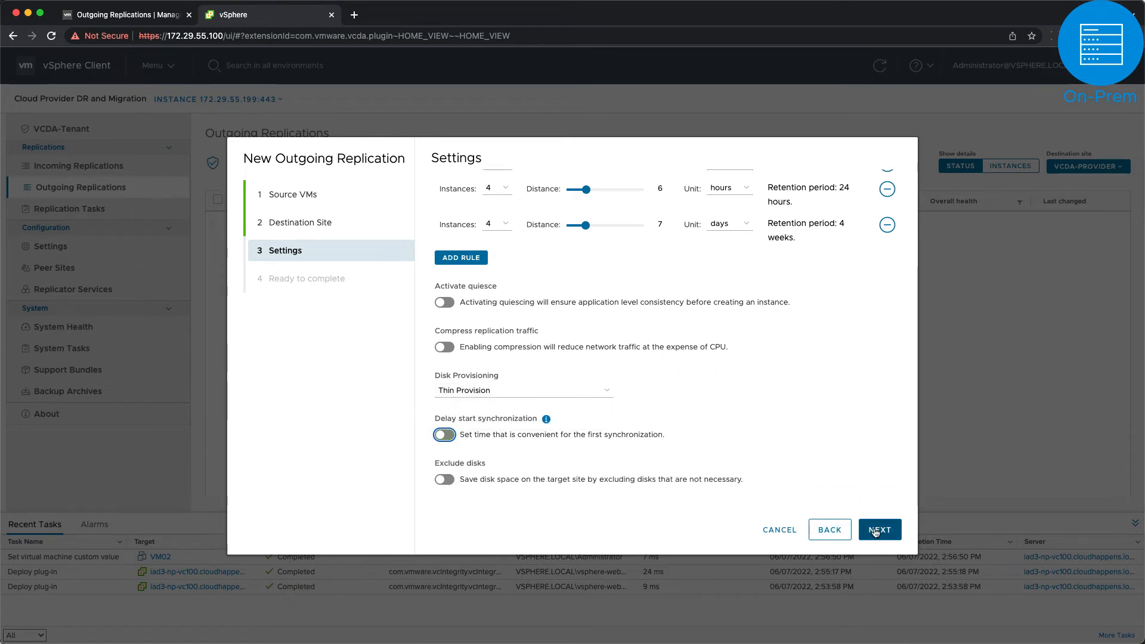
left_click(879, 531)
left_click(880, 530)
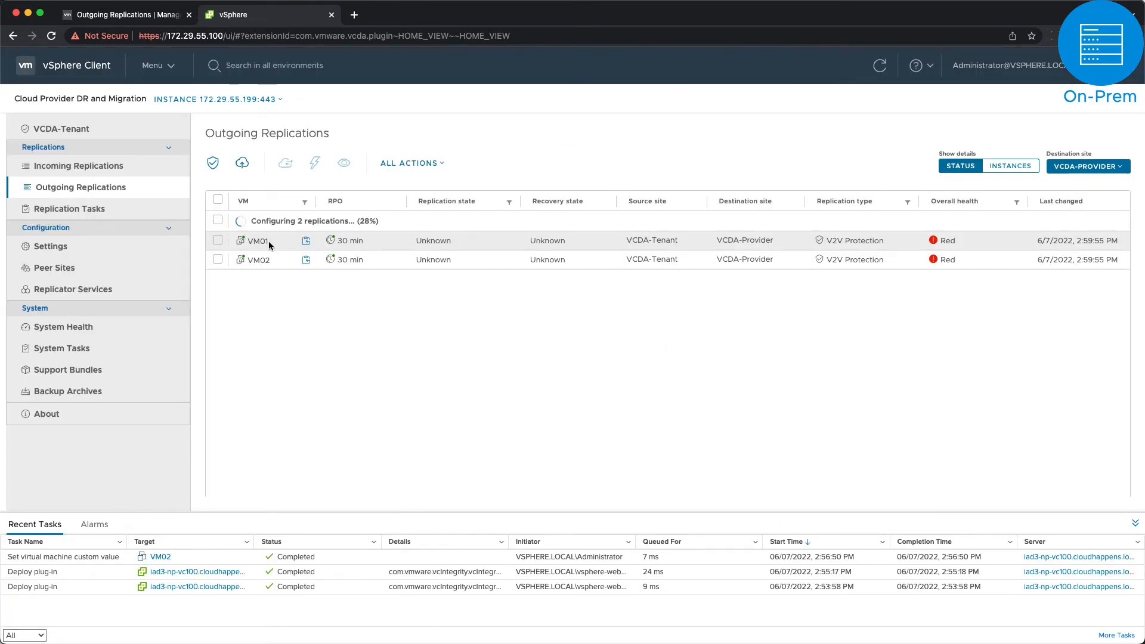
Step: Review the new VM01 and VM02 replications, both Healthy and Green
left_click(217, 241)
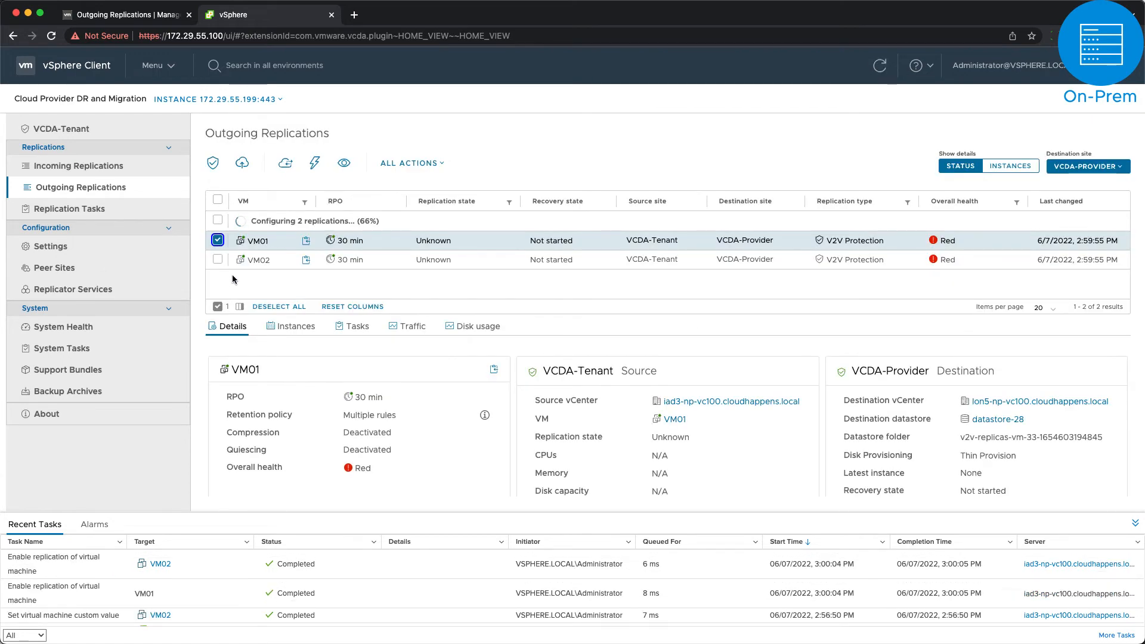
left_click(218, 239)
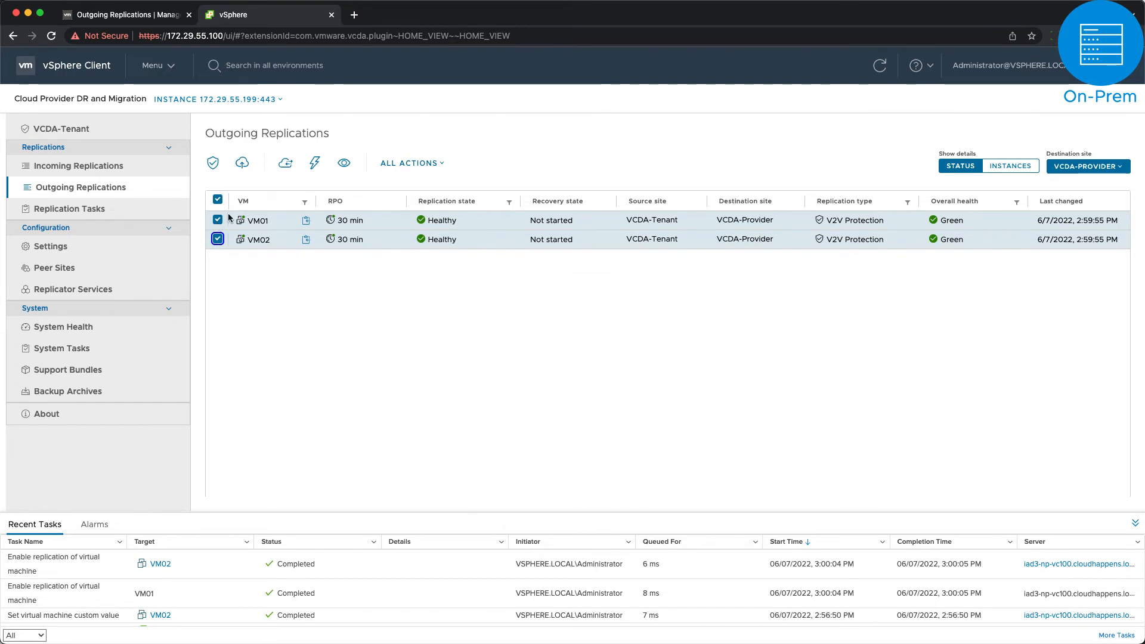
left_click(391, 163)
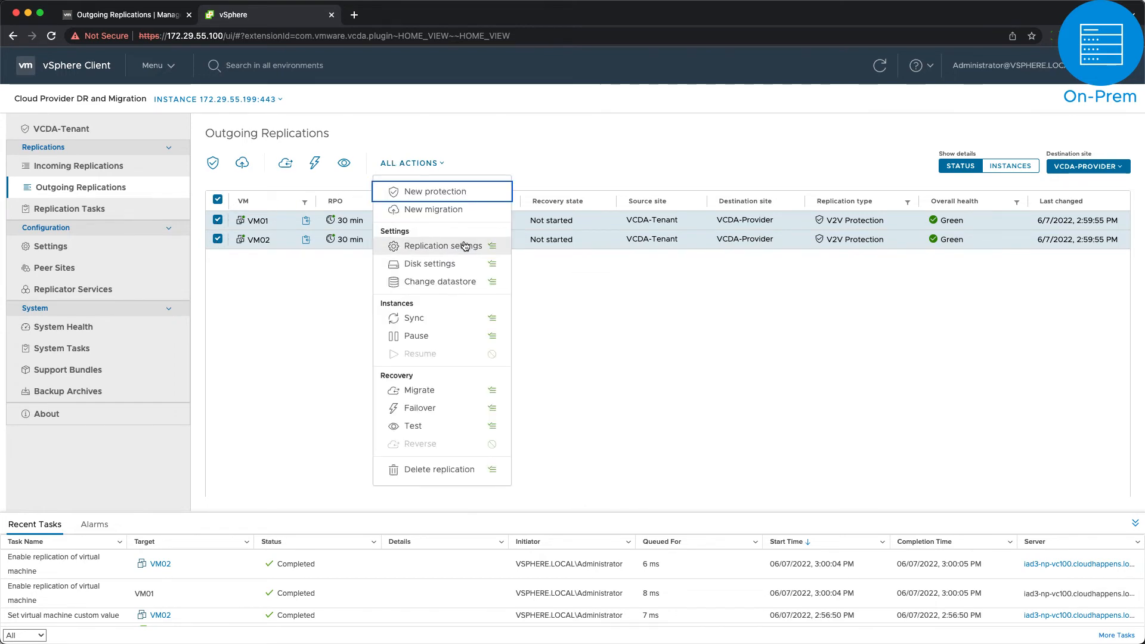
Step: Reapply the replication settings for VM01 and VM02 unchanged
left_click(442, 246)
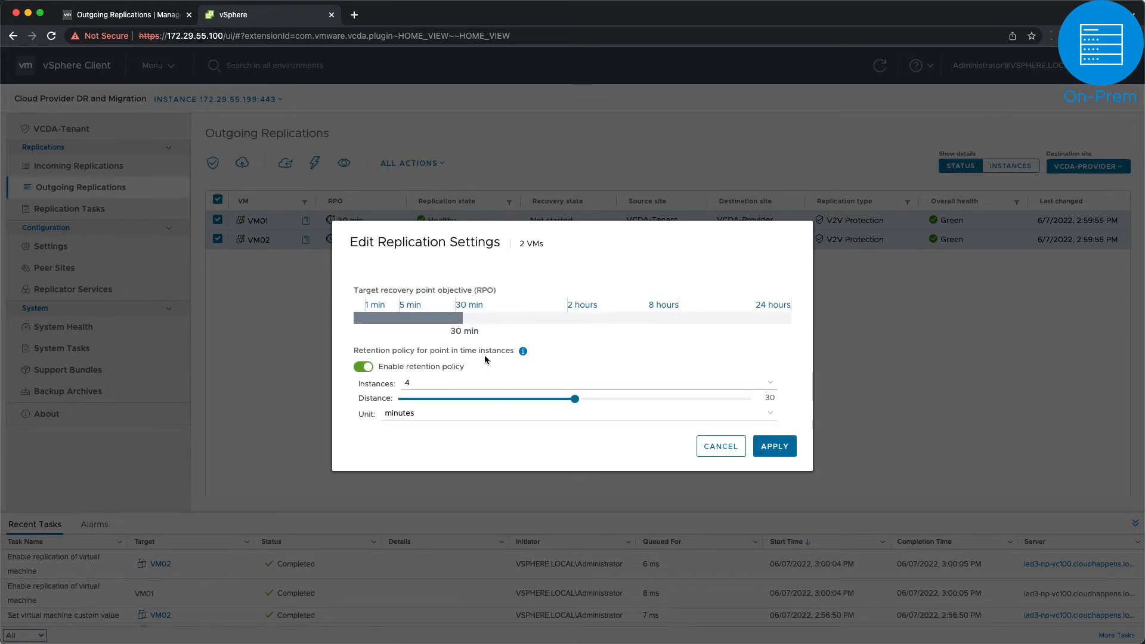
scroll(484, 355, "down", 10)
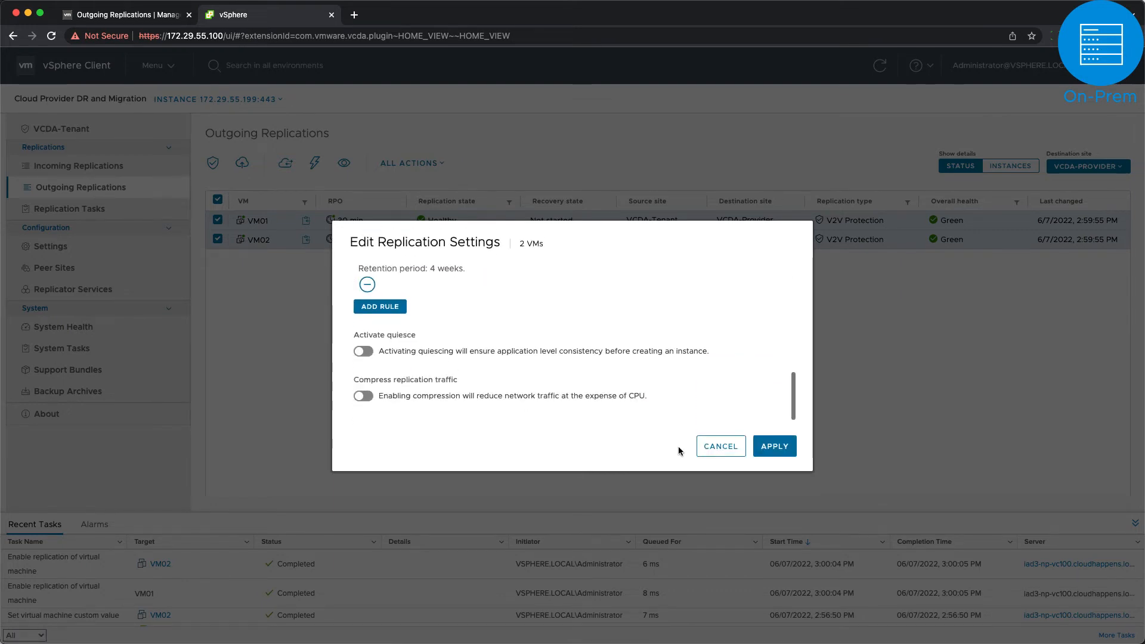
left_click(775, 446)
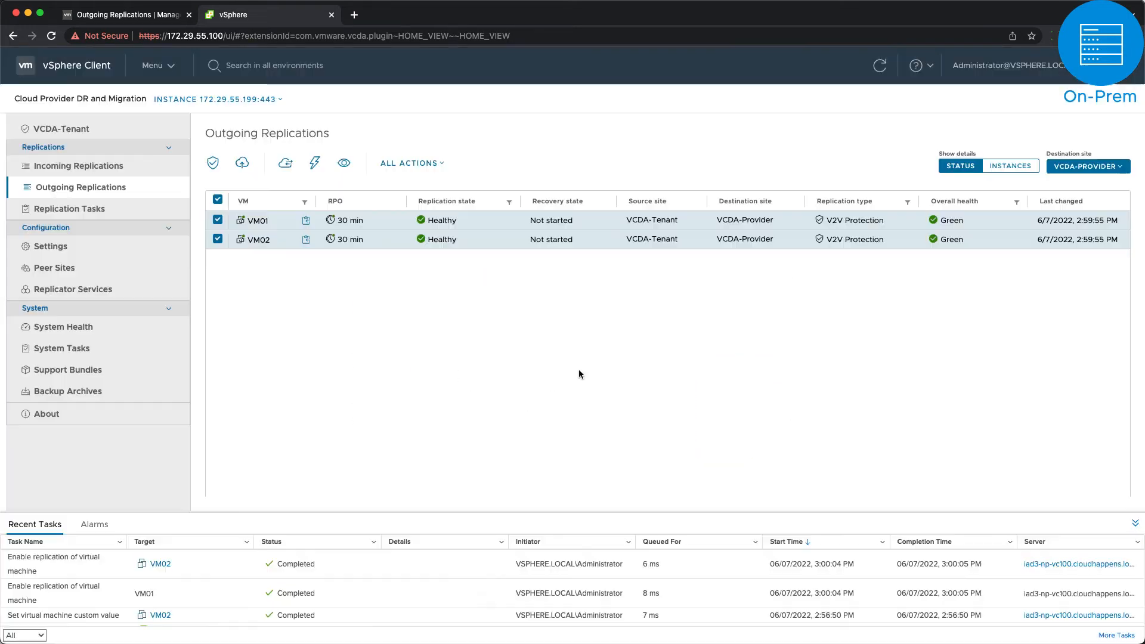
Step: Review the Disk settings and Change datastore dialogs for both VMs, cancelling each without changes
left_click(392, 166)
left_click(475, 264)
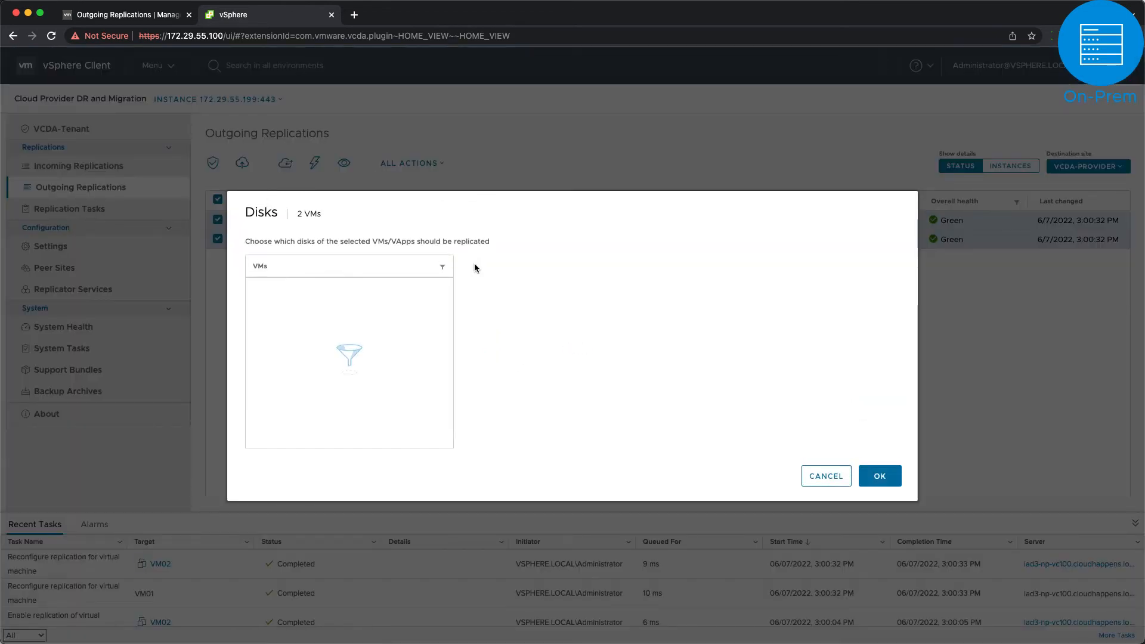
left_click(258, 319)
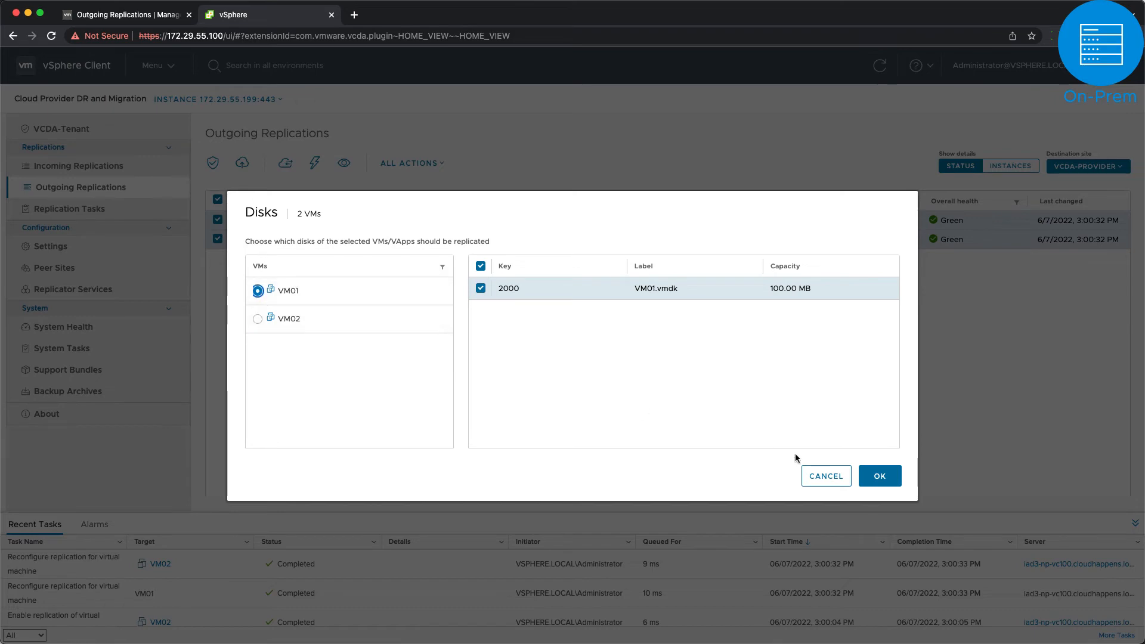
left_click(825, 476)
left_click(442, 173)
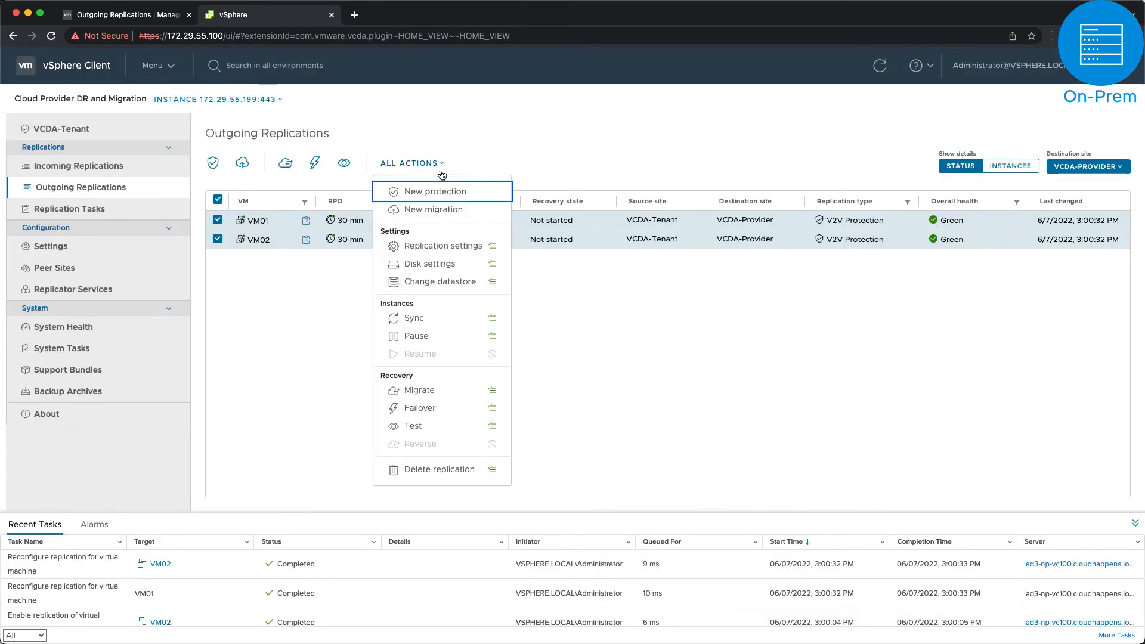
left_click(464, 282)
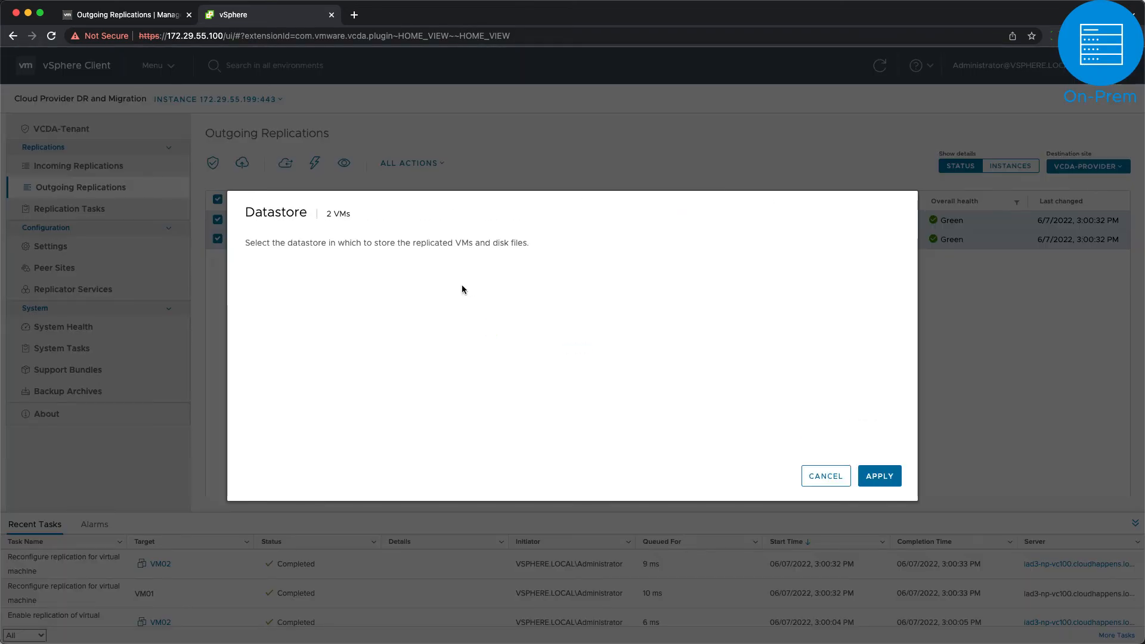
left_click(825, 476)
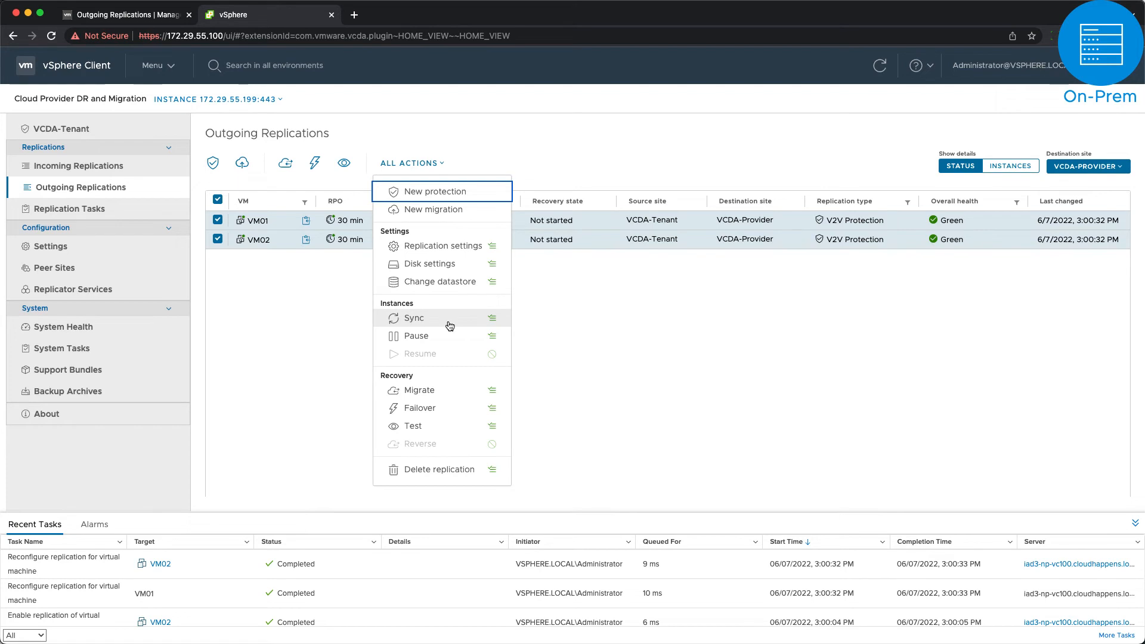
Step: Start a test recovery into the Discovered virtual machine folder and Cluster01 Resources
left_click(447, 427)
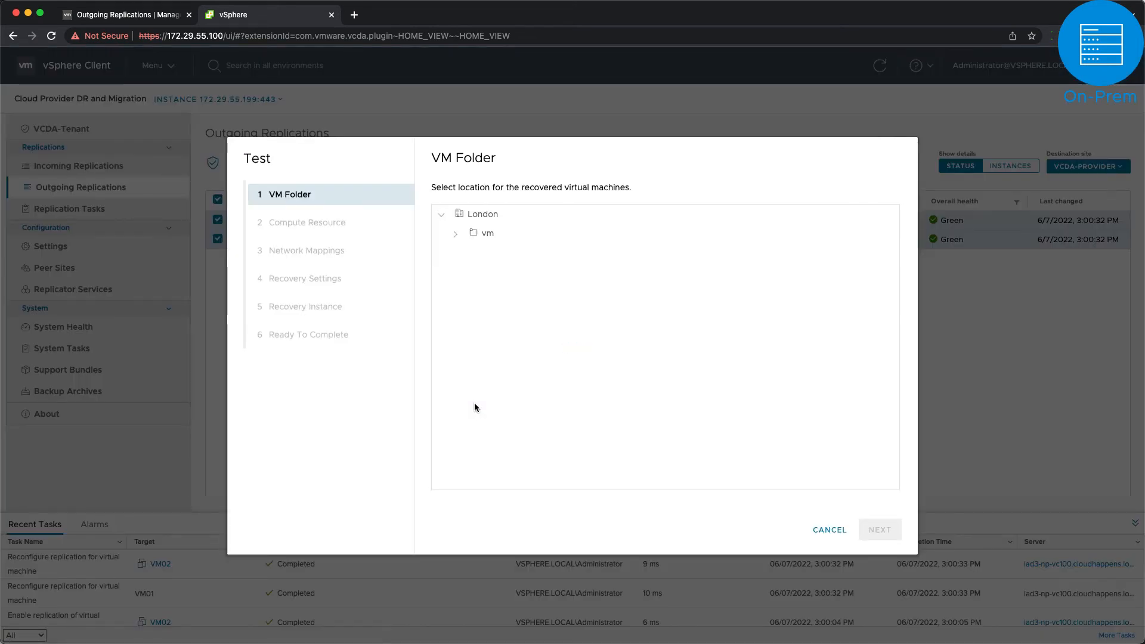
left_click(455, 234)
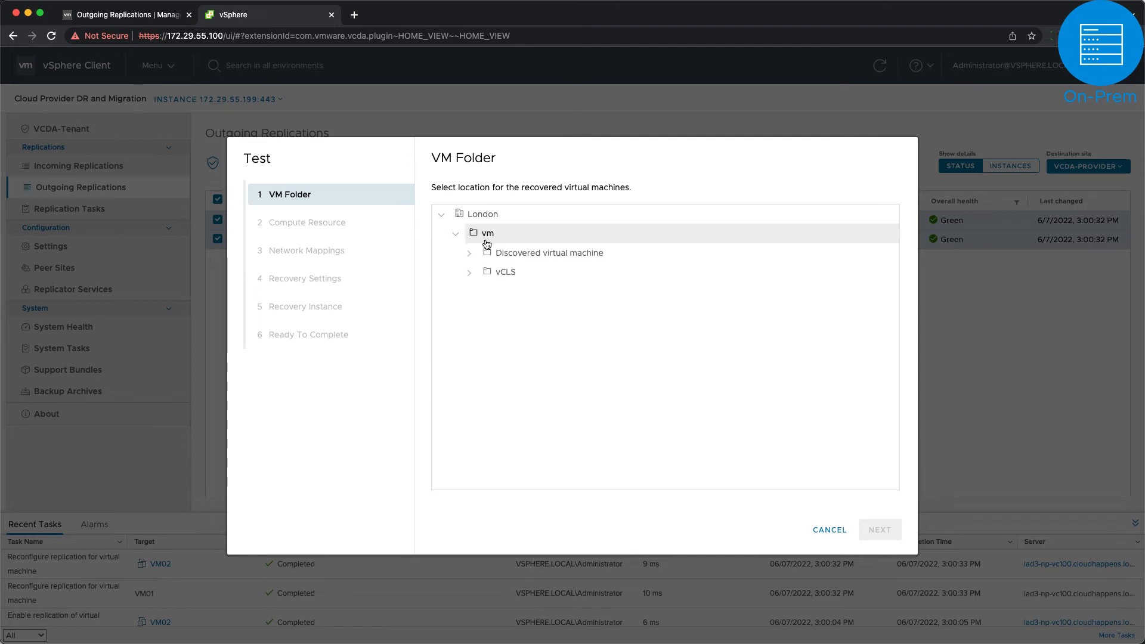
left_click(505, 260)
left_click(877, 529)
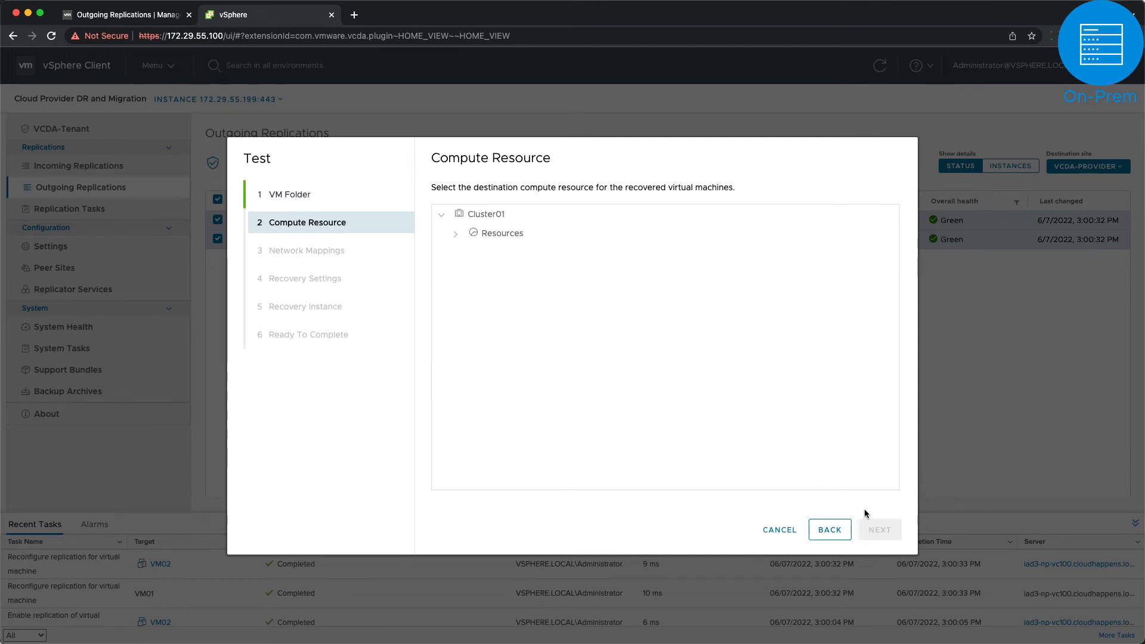
left_click(457, 236)
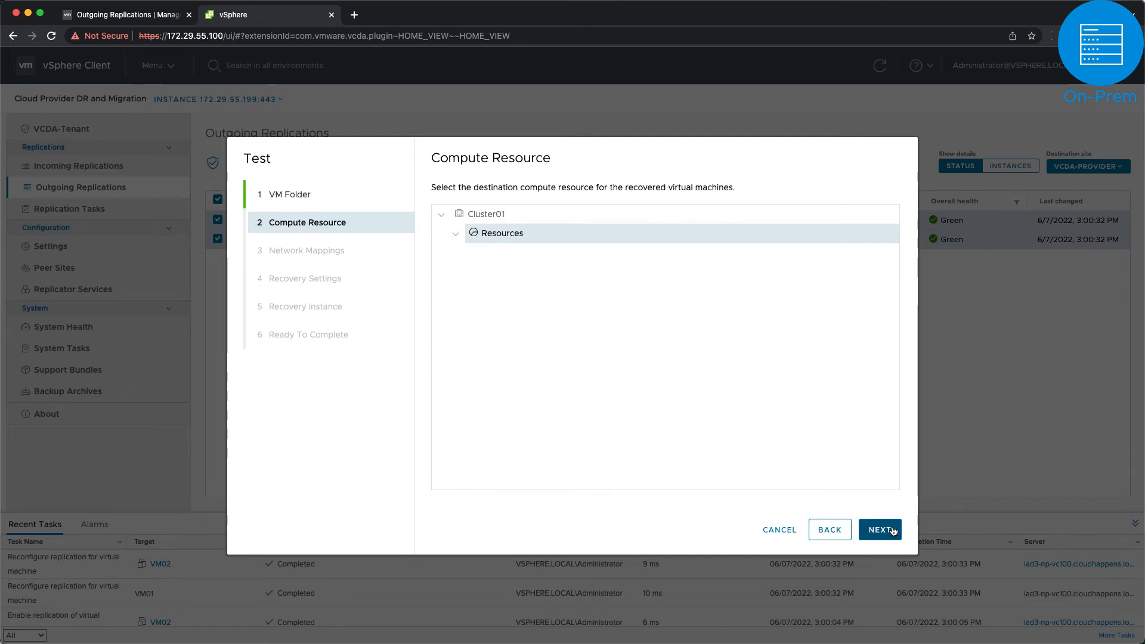
left_click(880, 529)
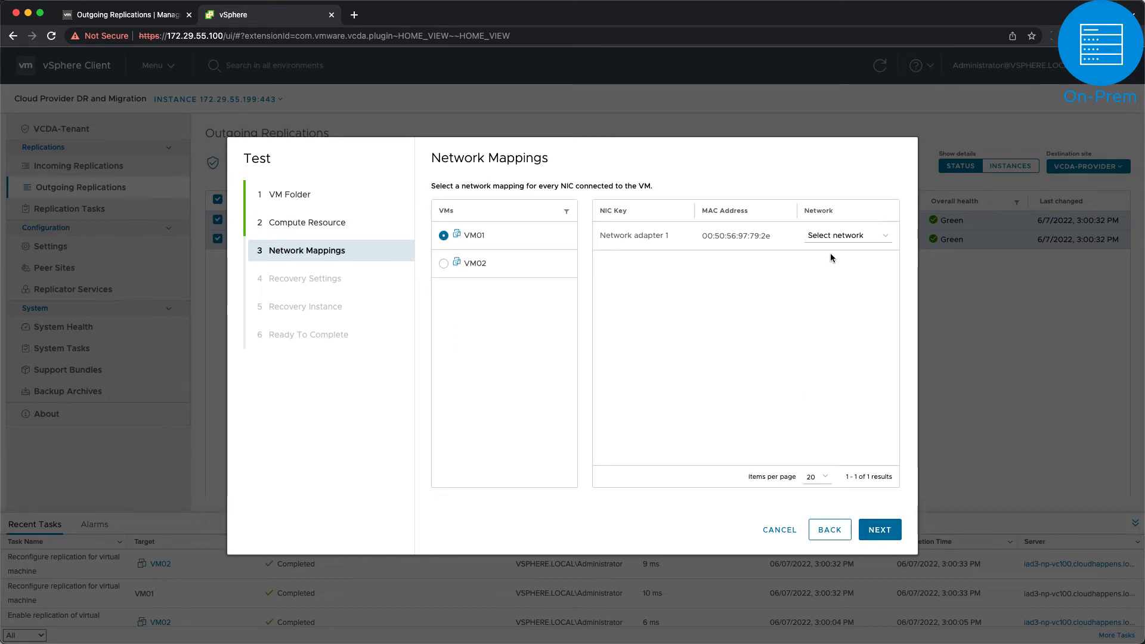
Step: Map both VM01 and VM02 network adapters to DPortGroup - 525
left_click(849, 239)
left_click(846, 301)
left_click(448, 264)
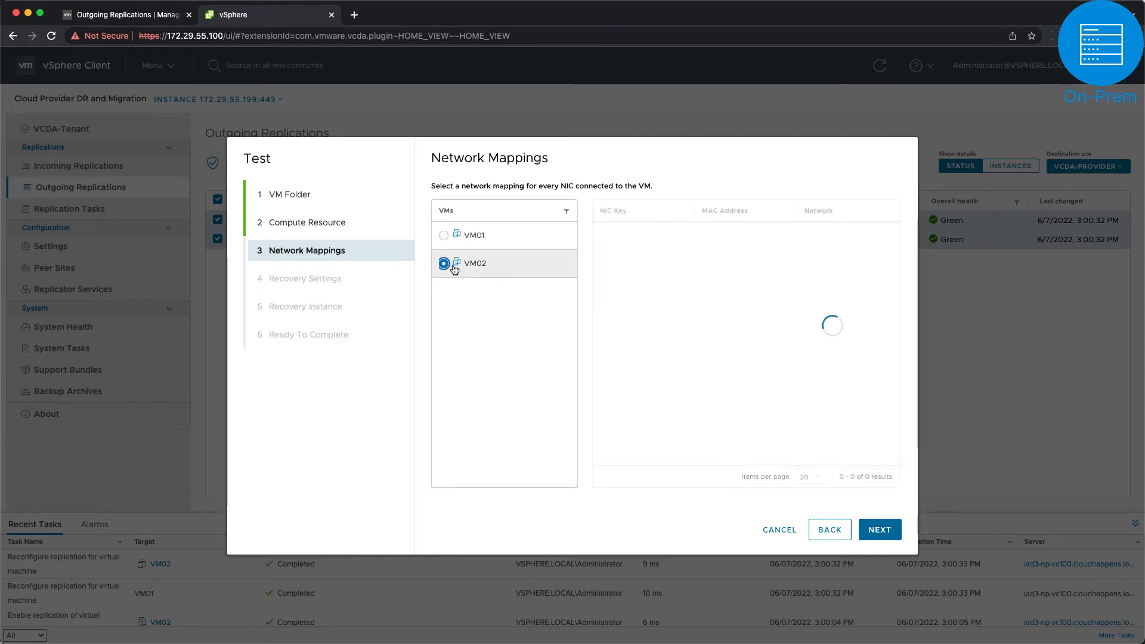
left_click(833, 236)
left_click(843, 301)
left_click(885, 527)
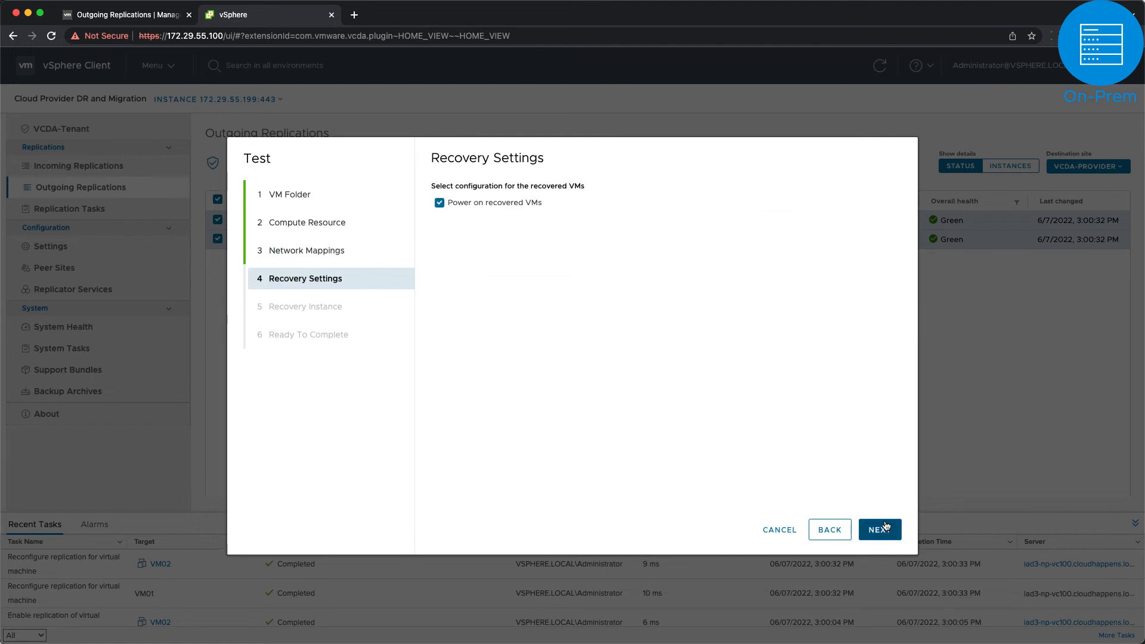
Step: Keep power-on, synchronize all VMs to their current state, and launch the test recovery
left_click(877, 528)
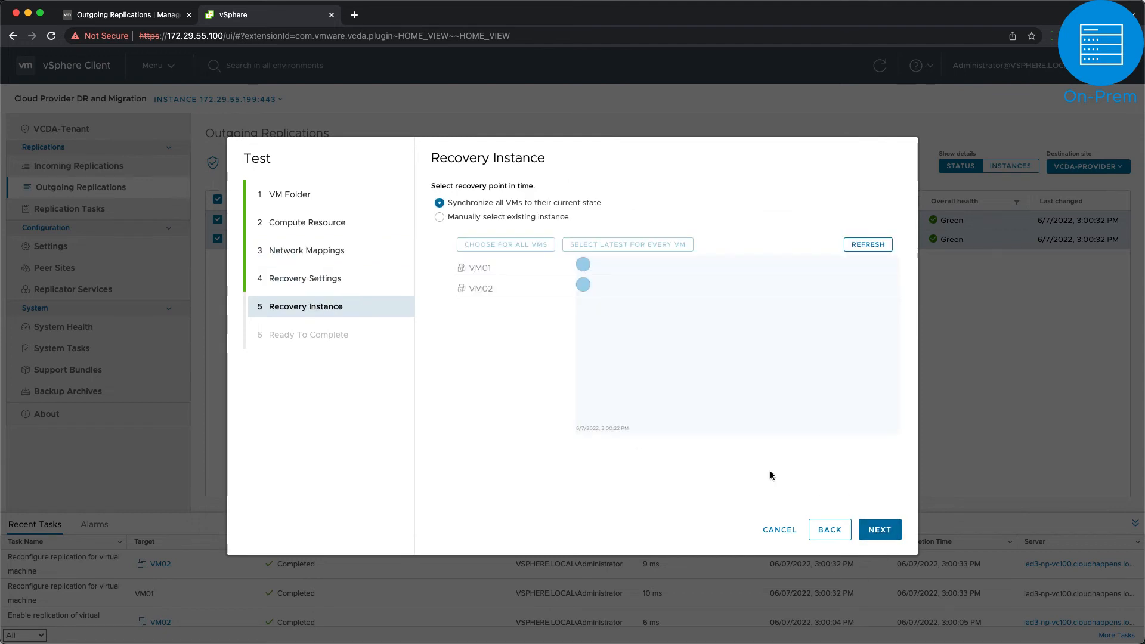
left_click(535, 220)
left_click(575, 205)
left_click(881, 530)
left_click(889, 529)
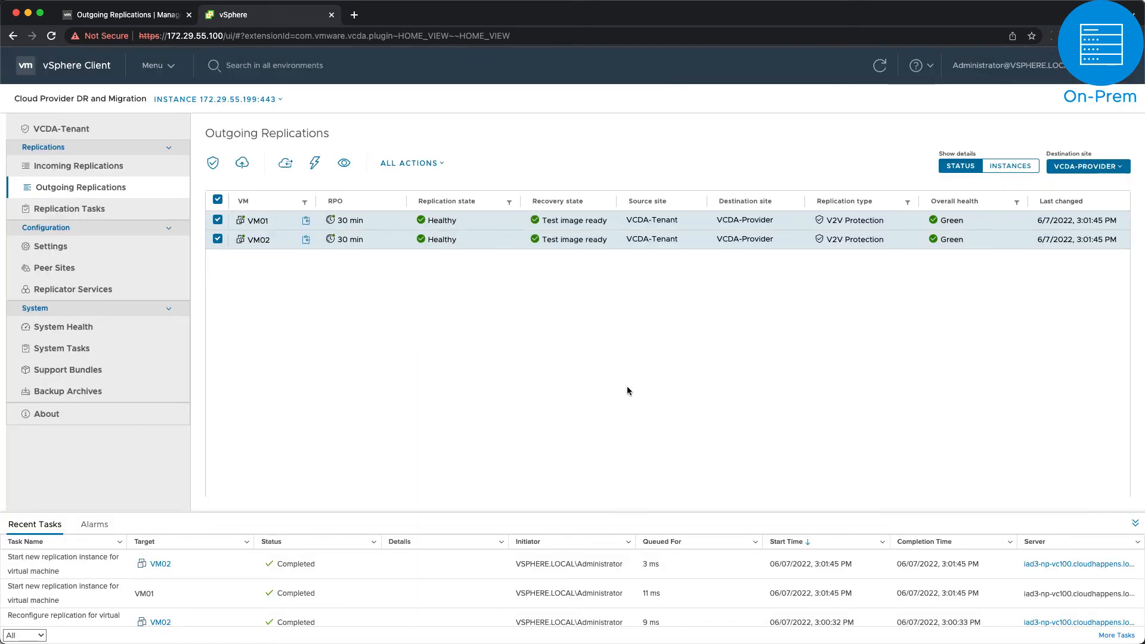
left_click(217, 221)
Step: Review VM02's replication details showing Test image ready
scroll(484, 393, "down", 1)
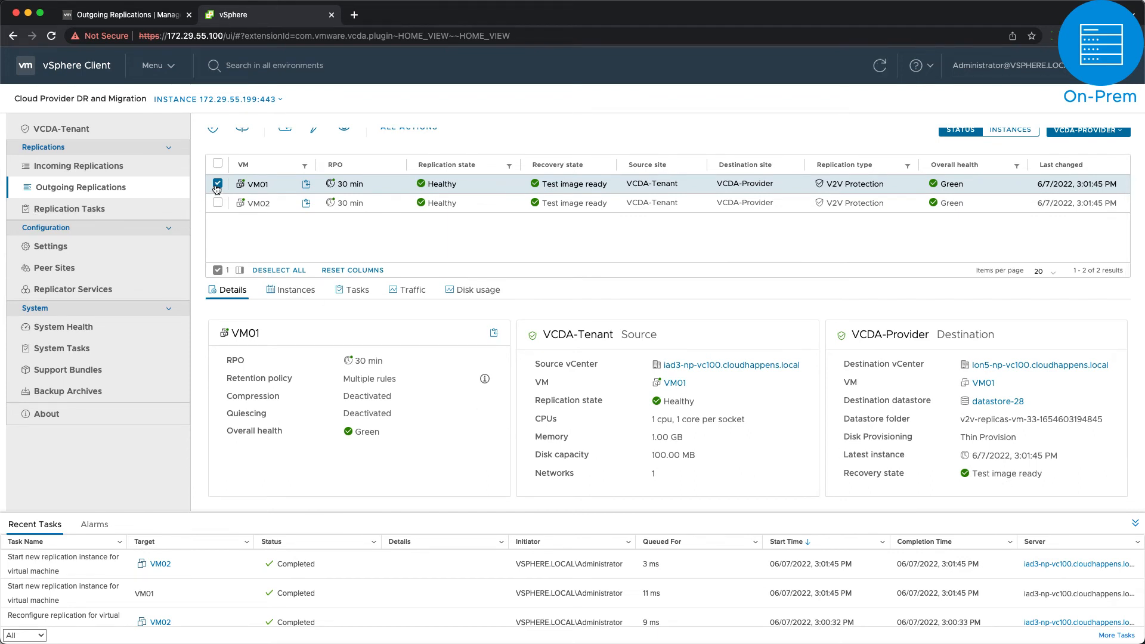
scroll(216, 189, "up", 1)
left_click(218, 211)
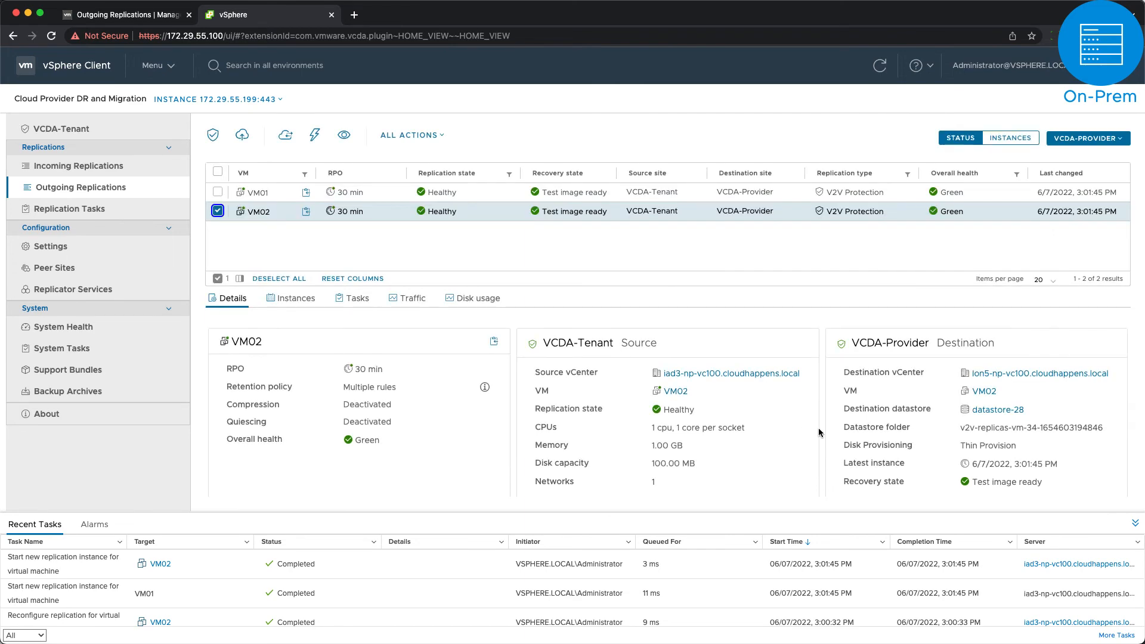
Step: Refresh the cloud site inventory and inspect the test copies VM01 and VM02 under Cluster01
scroll(818, 432, "up", 2)
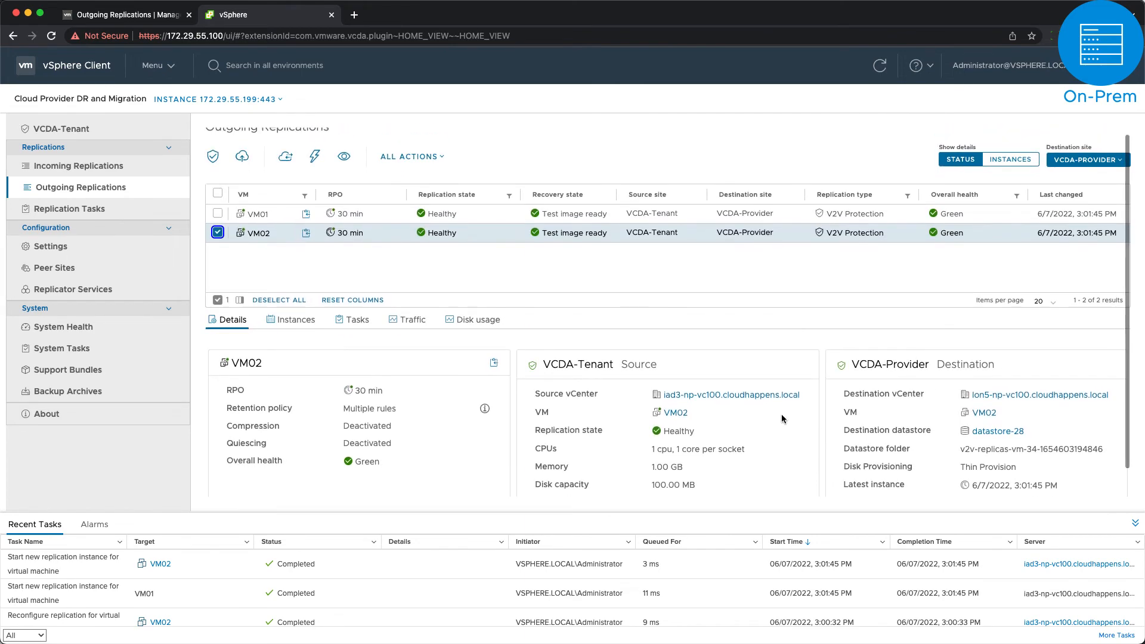
scroll(577, 302, "up", 1)
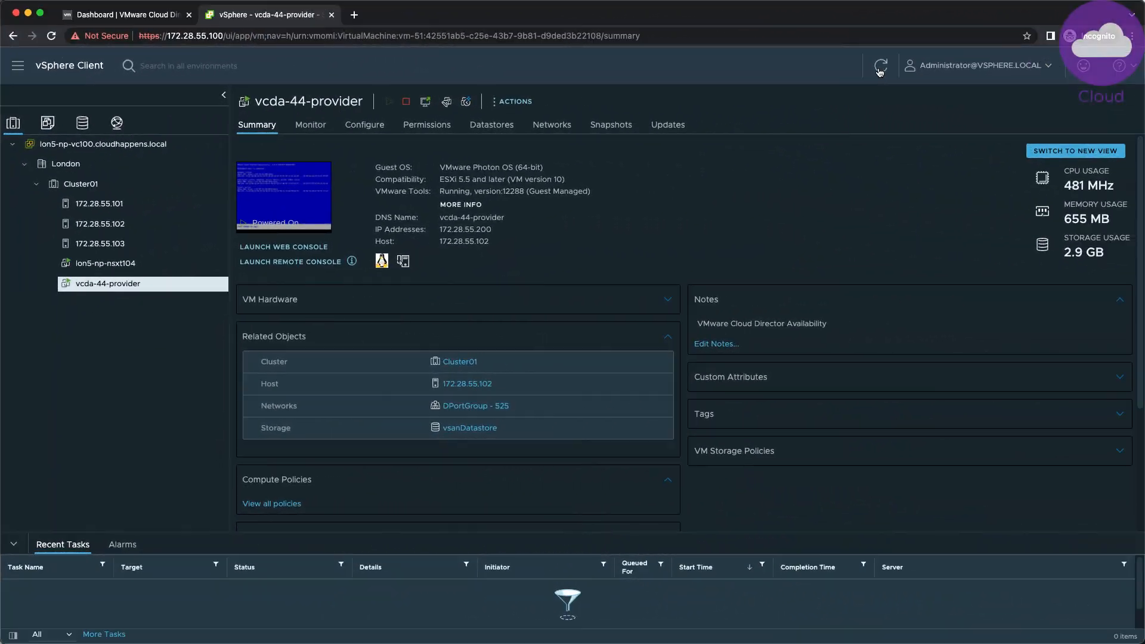
left_click(879, 69)
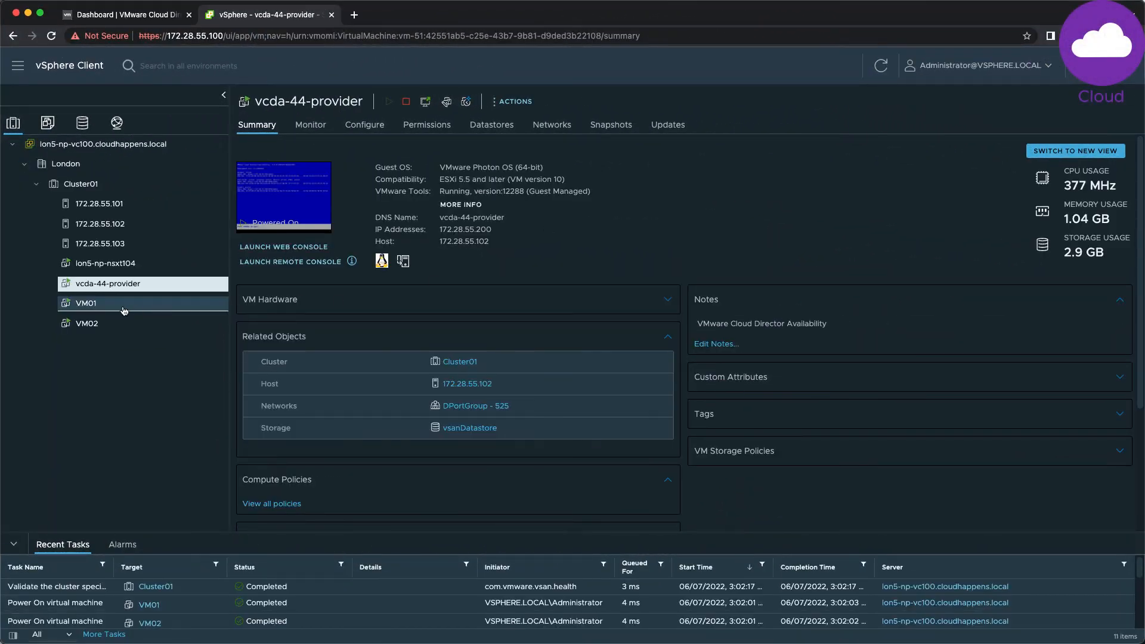
left_click(124, 309)
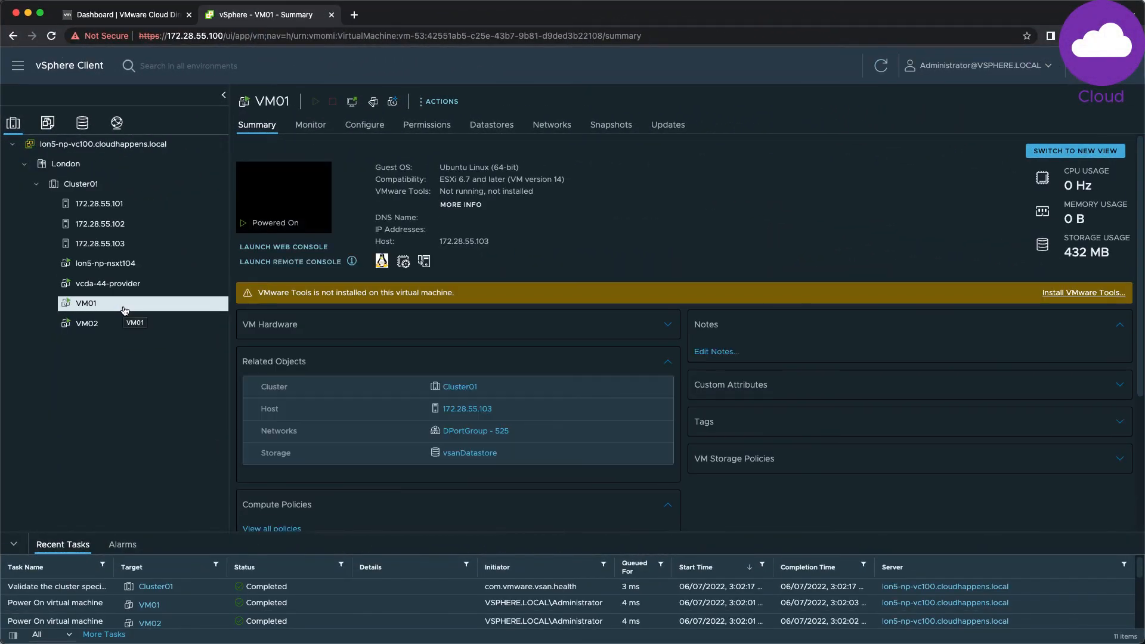
left_click(129, 321)
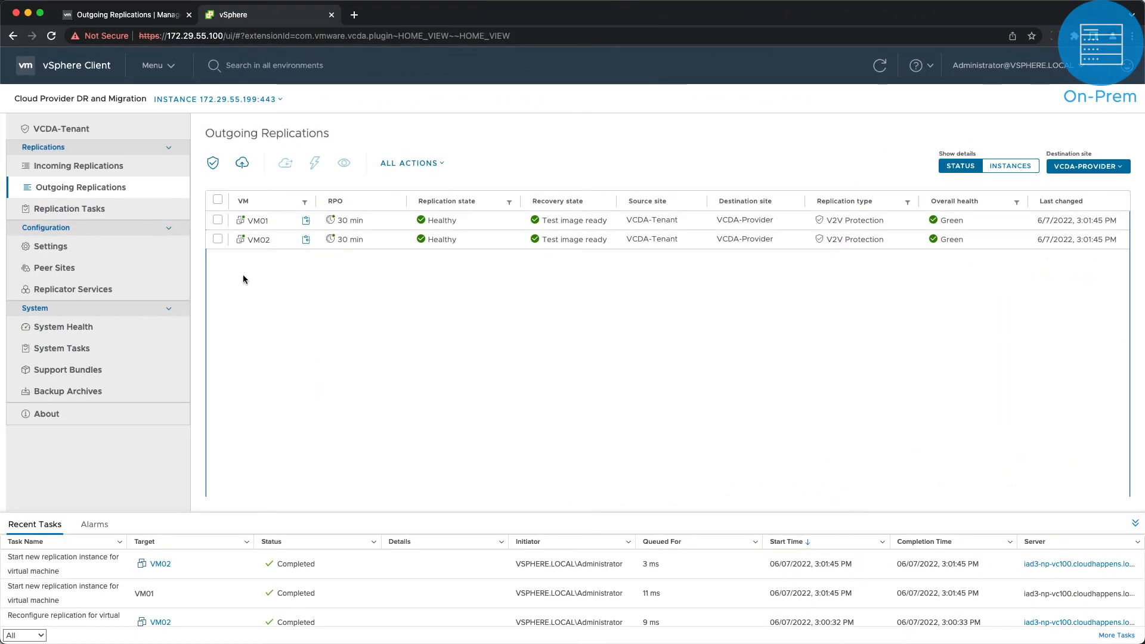
Step: Run Test Cleanup on VM01 and VM02, then refresh the cloud inventory to confirm removal
left_click(217, 220)
left_click(217, 241)
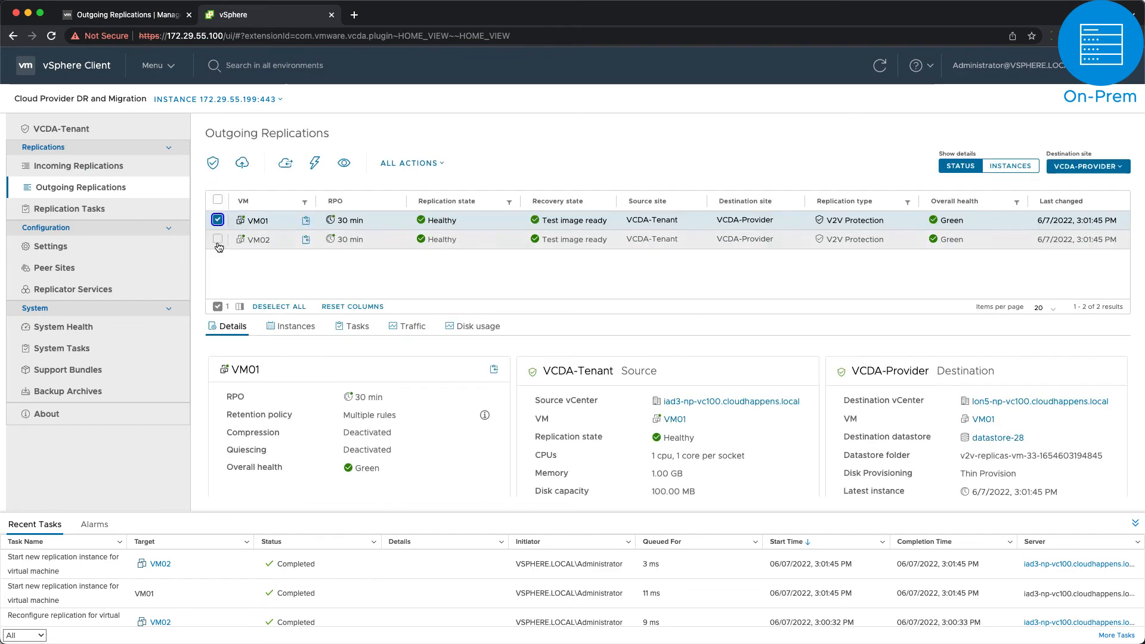
left_click(404, 166)
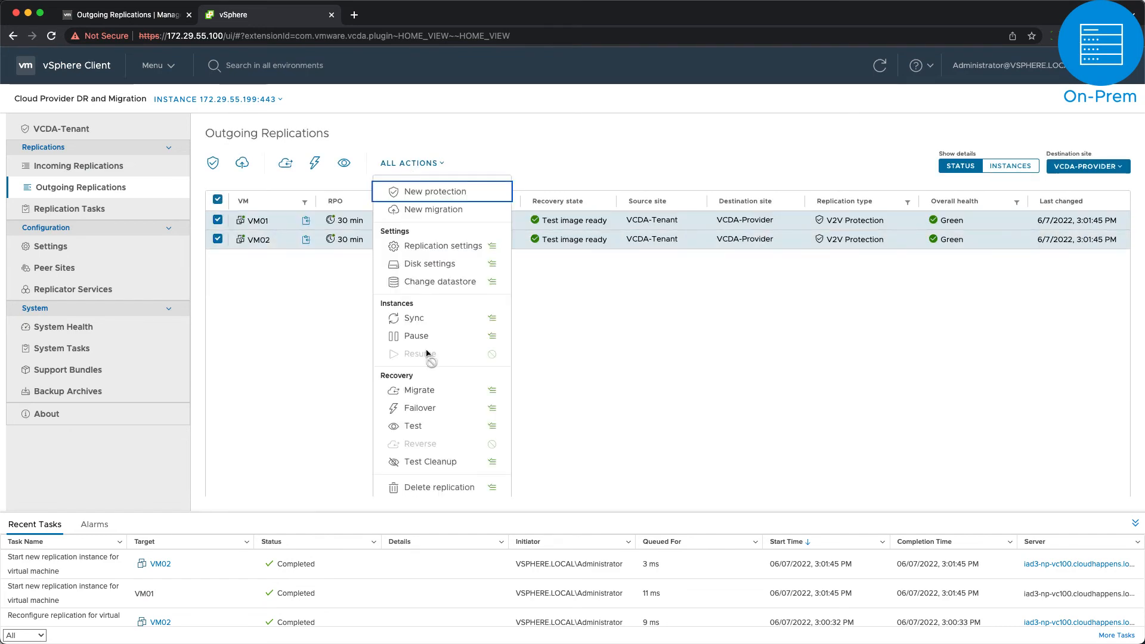
left_click(441, 460)
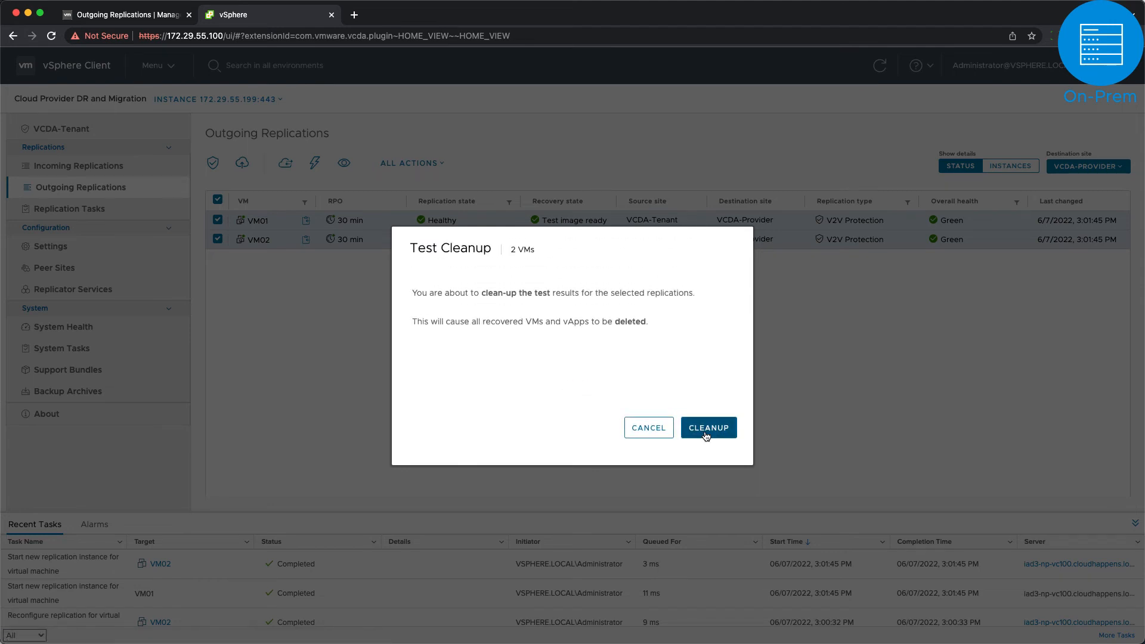
left_click(705, 432)
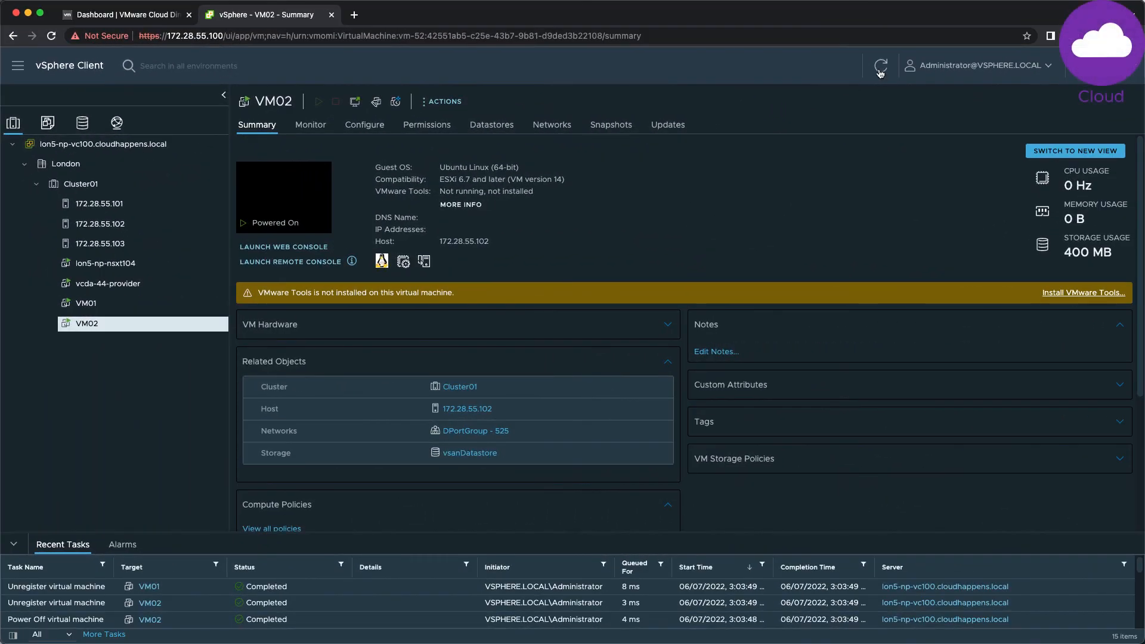
left_click(880, 72)
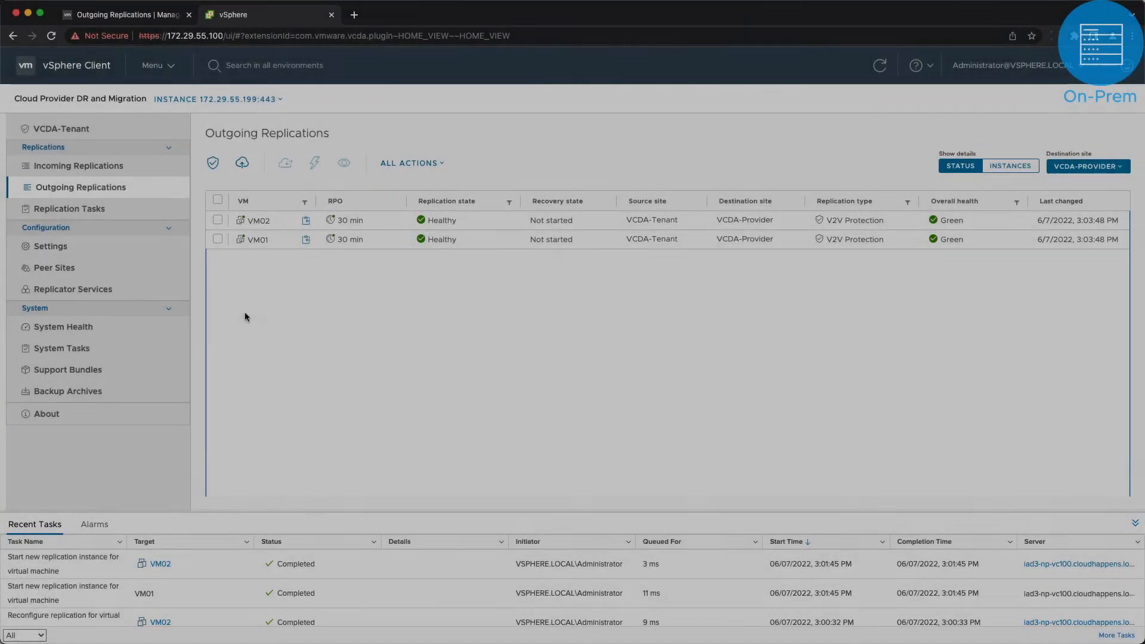
left_click(218, 220)
Step: Select both the VM01 and VM02 replications and start a Failover
left_click(218, 238)
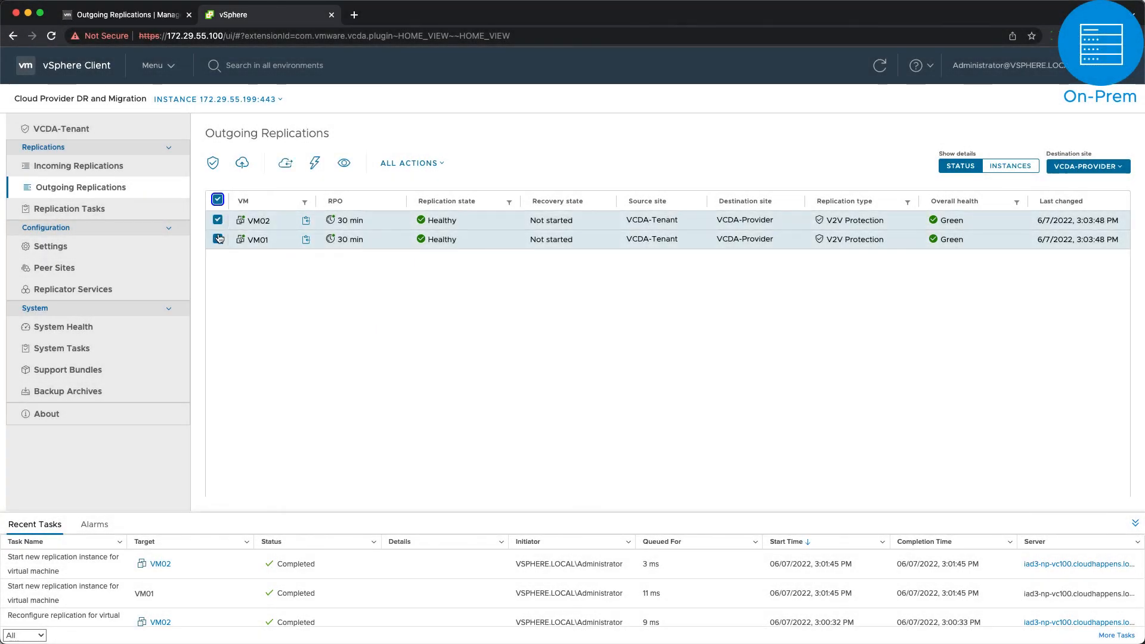
left_click(433, 164)
left_click(449, 406)
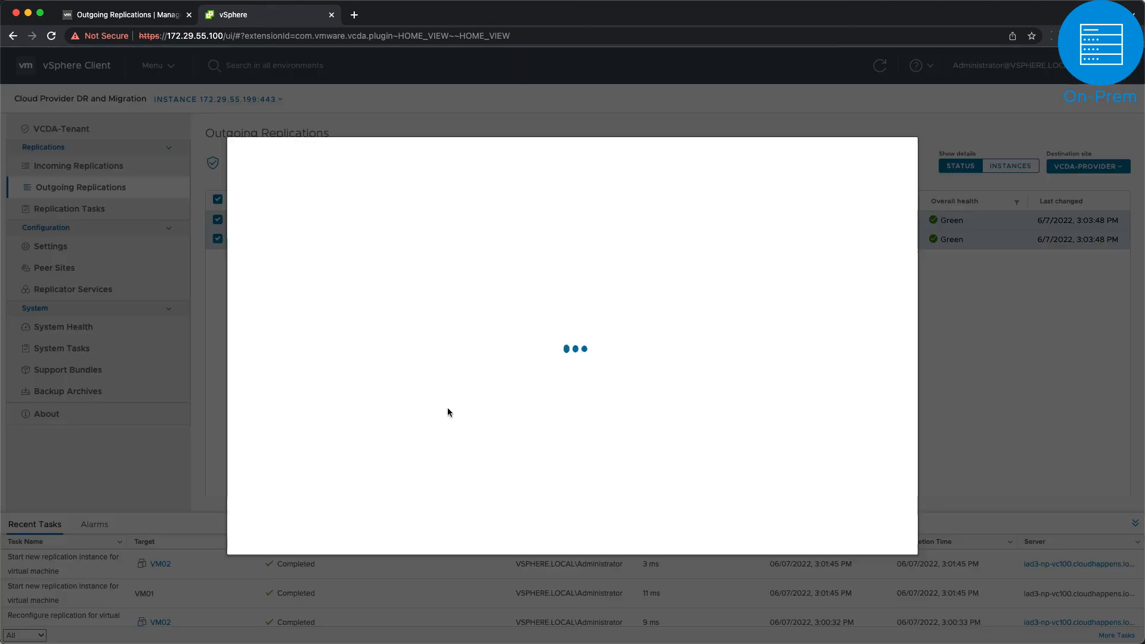
Step: Place the recovered VMs in the Discovered virtual machine folder on the Resources compute resource
left_click(456, 234)
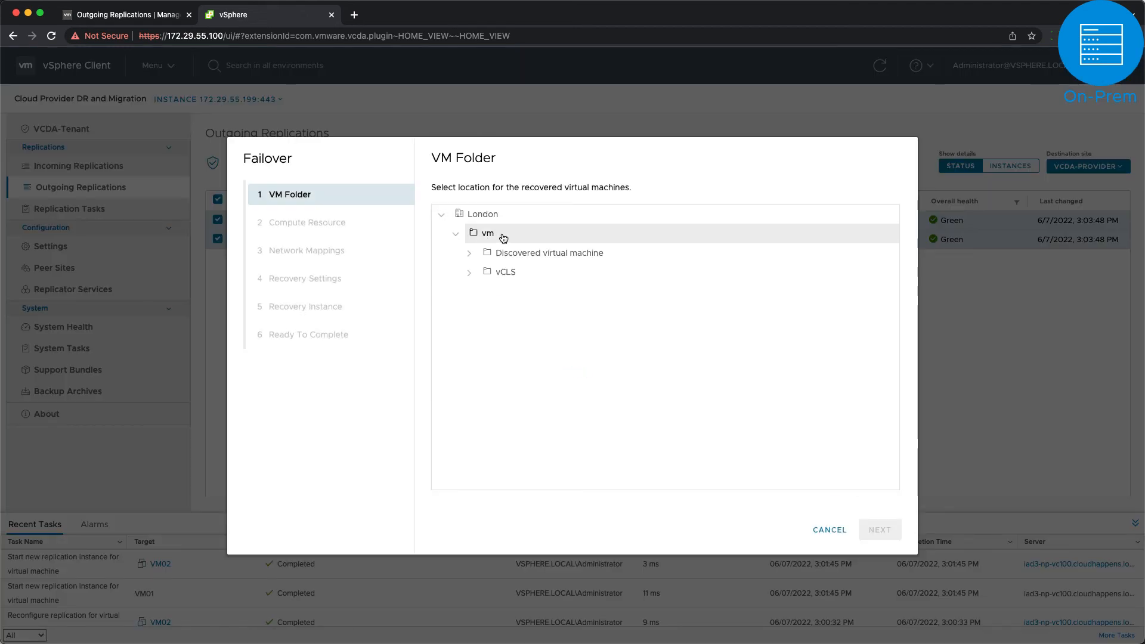
left_click(519, 255)
left_click(875, 540)
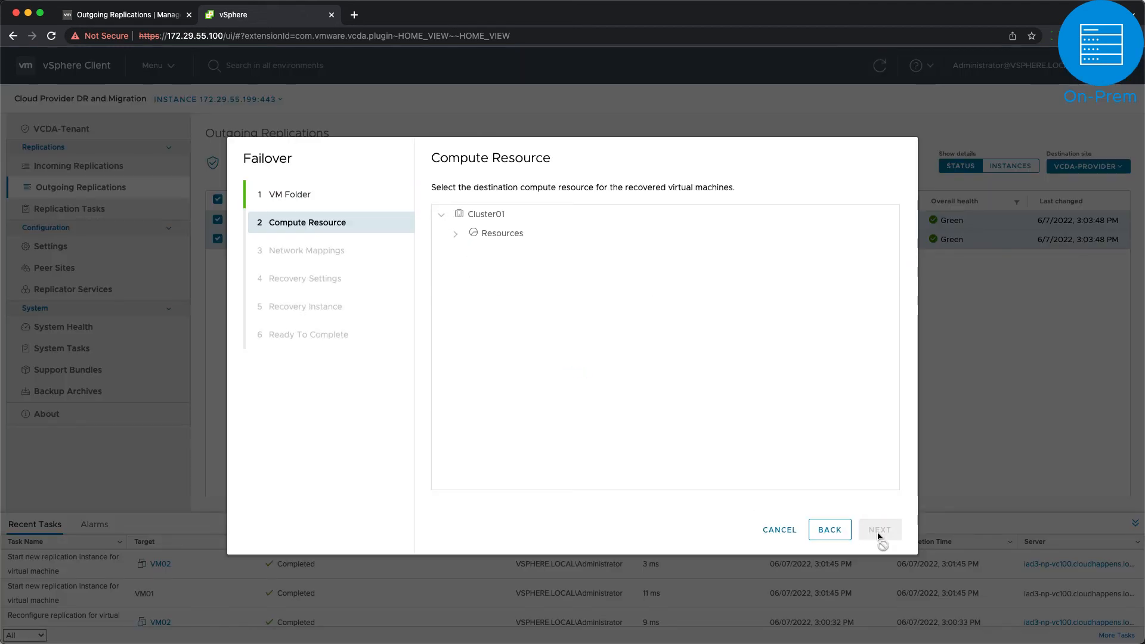
left_click(507, 233)
left_click(879, 531)
Step: Map the network adapters for VM02 and VM01, with VM01 mapped to DPortGroup - 525
left_click(846, 235)
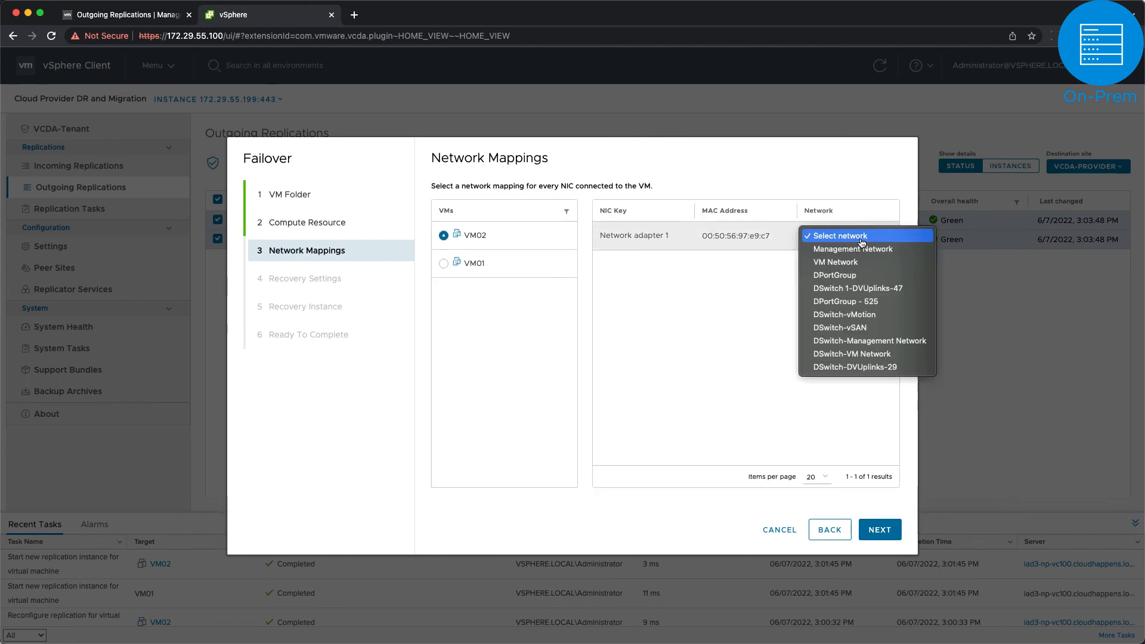
left_click(834, 301)
left_click(507, 263)
left_click(847, 235)
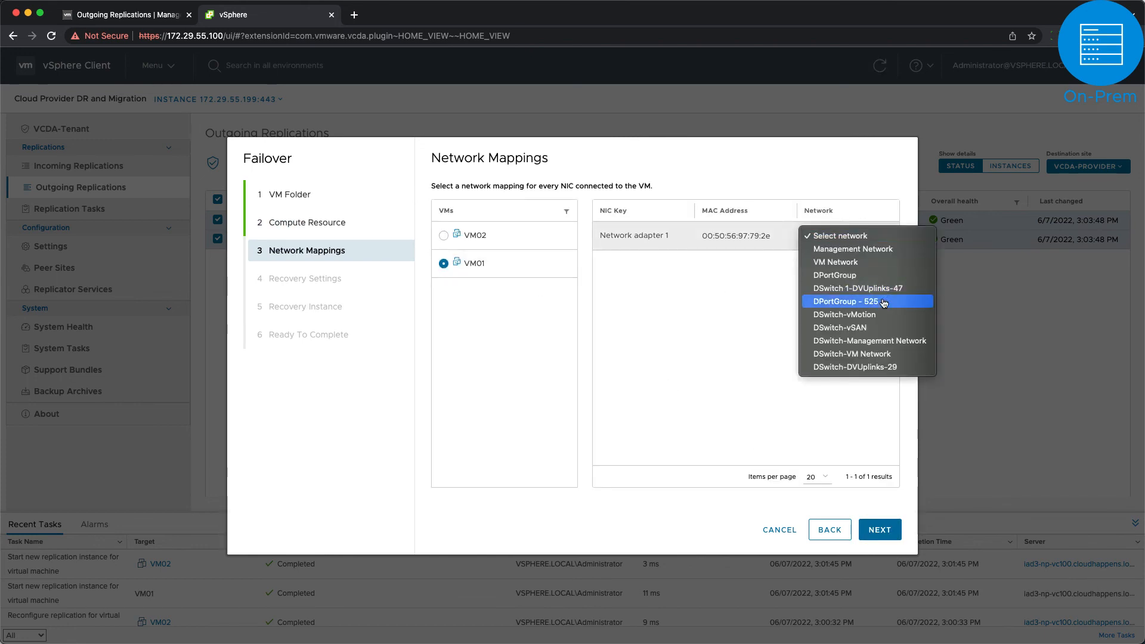
left_click(841, 299)
Step: Keep power-on activated, use the latest recovery instance for every VM, and finish the failover
left_click(879, 529)
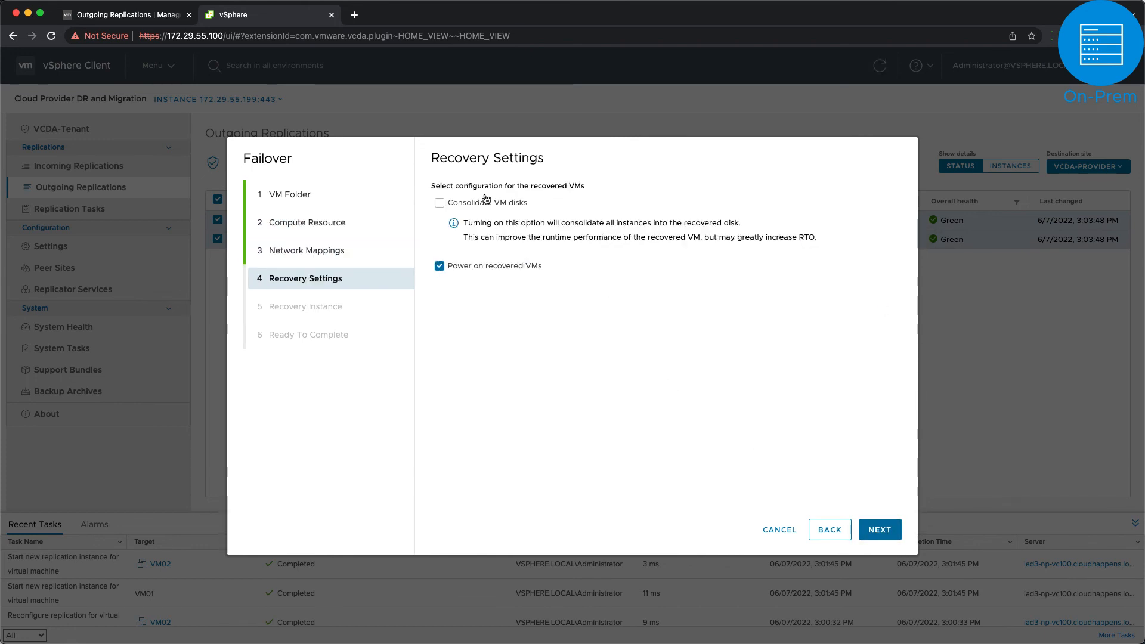
left_click(879, 529)
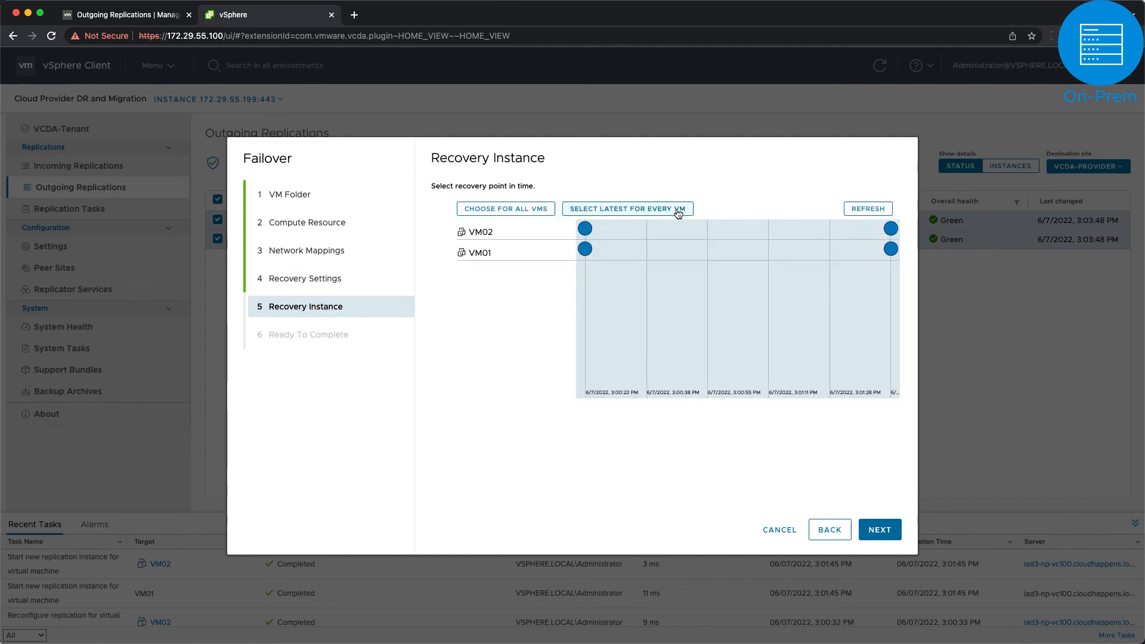
left_click(678, 210)
left_click(879, 529)
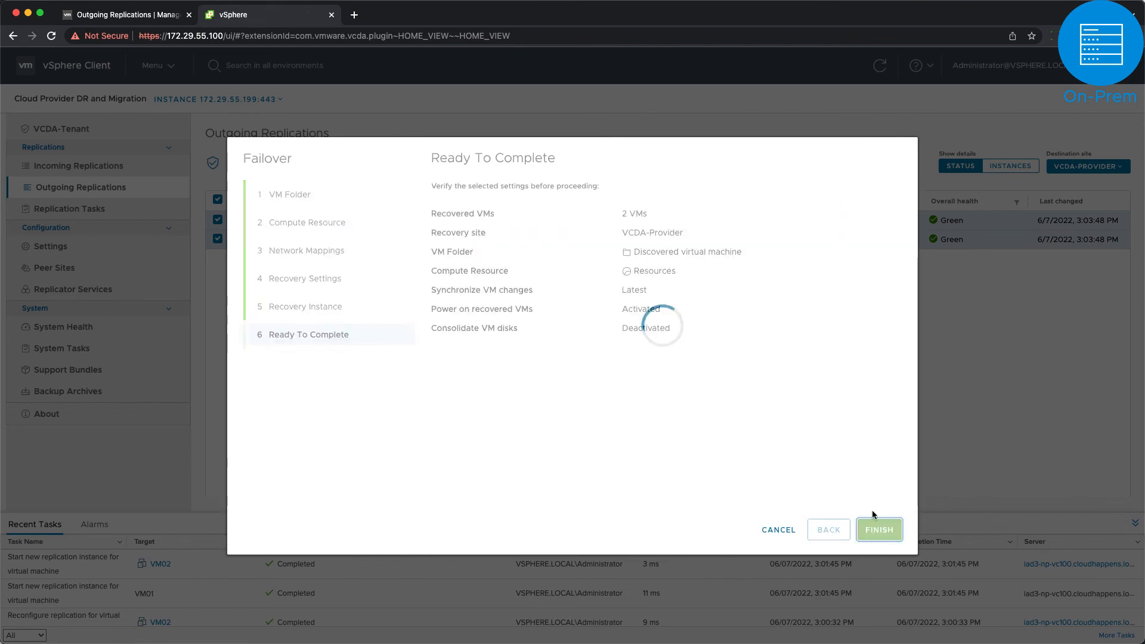
left_click(879, 529)
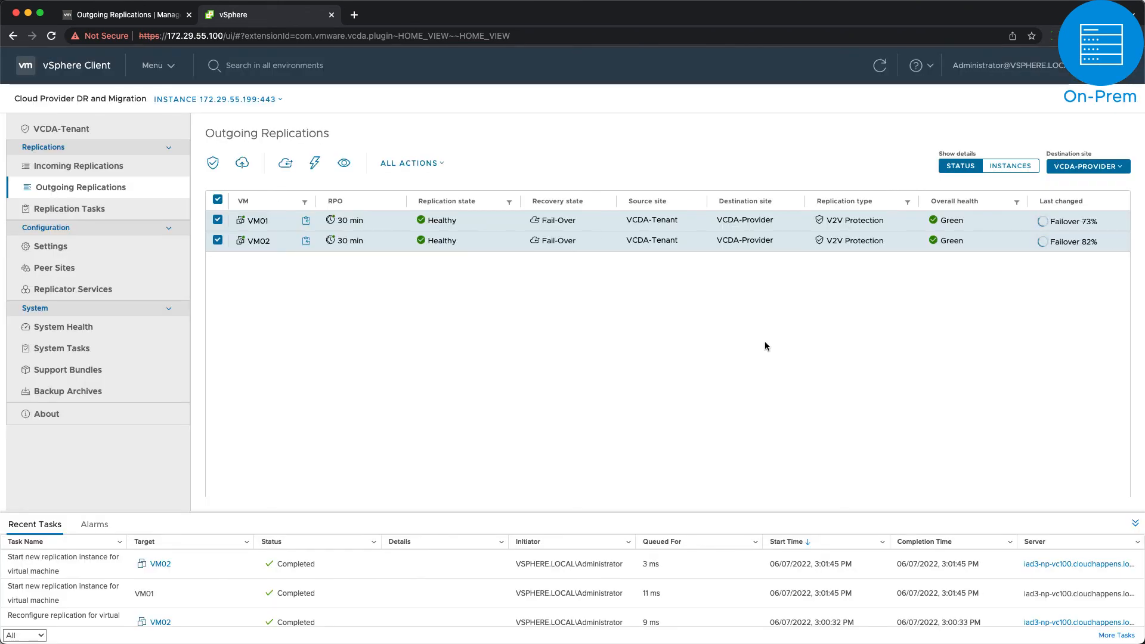
Step: Deselect VM01, expand Cluster01, and go to the Cloud Provider DR and Migration dashboard
left_click(218, 220)
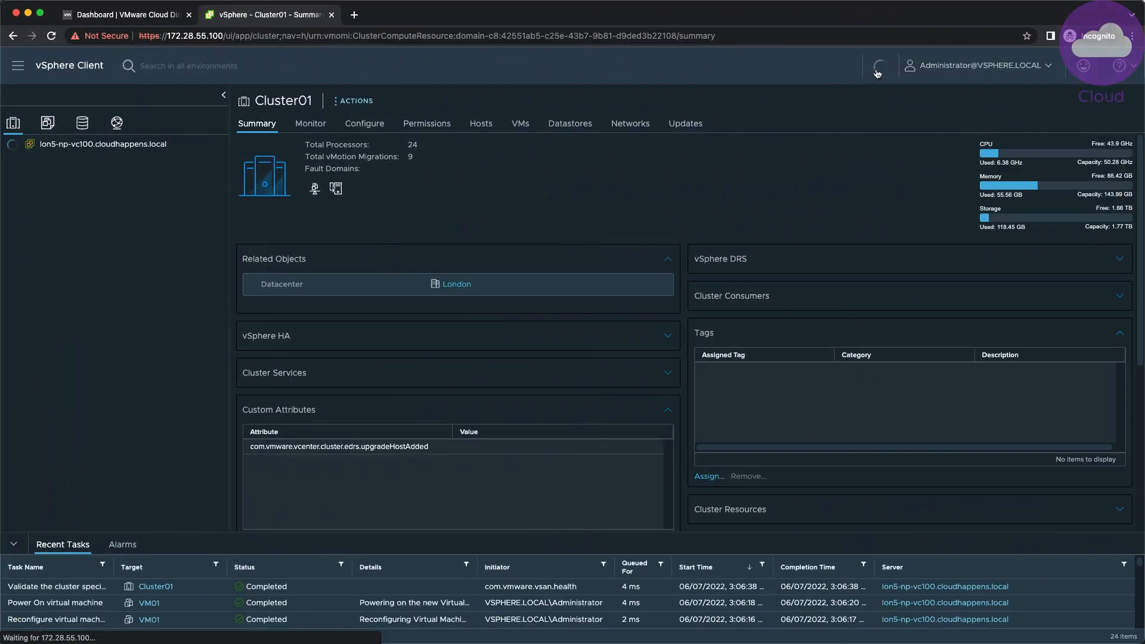
left_click(35, 185)
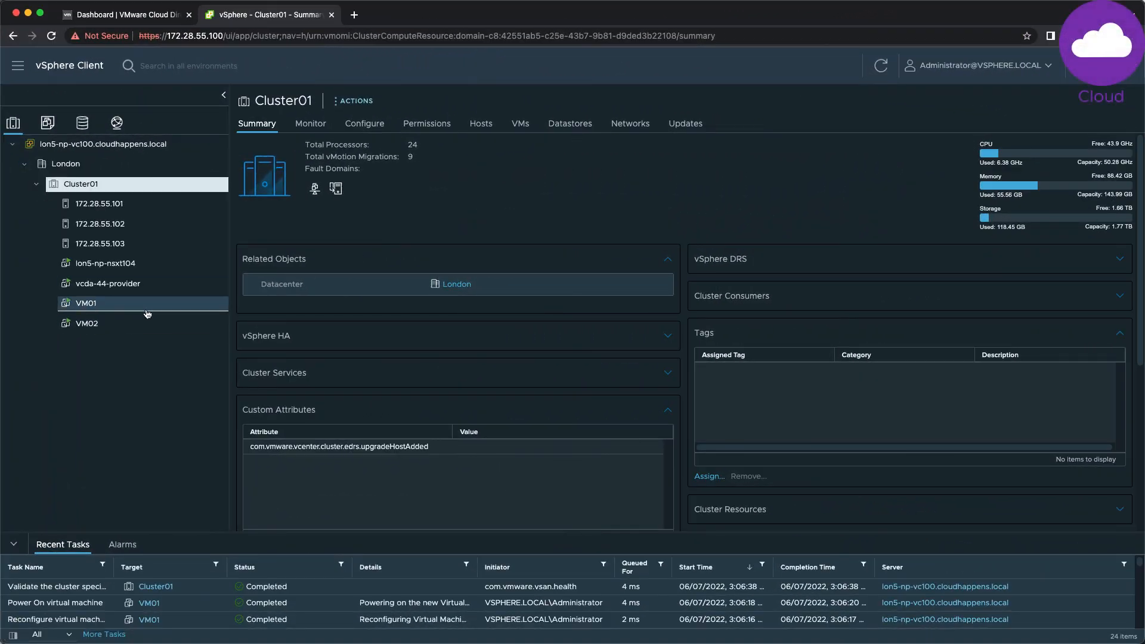
left_click(19, 68)
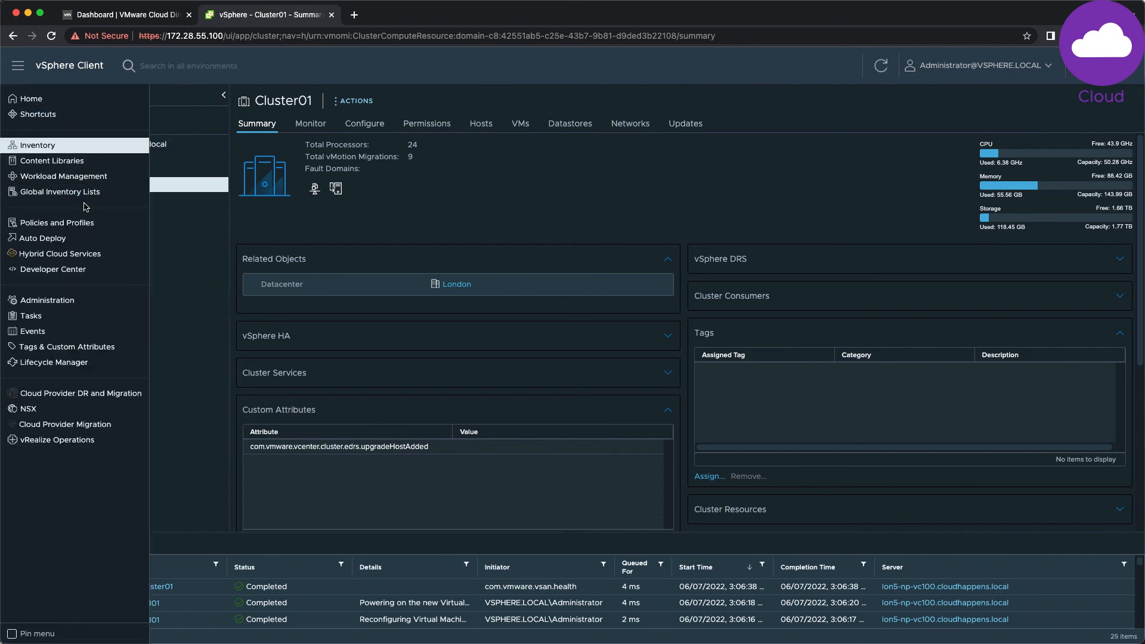
left_click(89, 392)
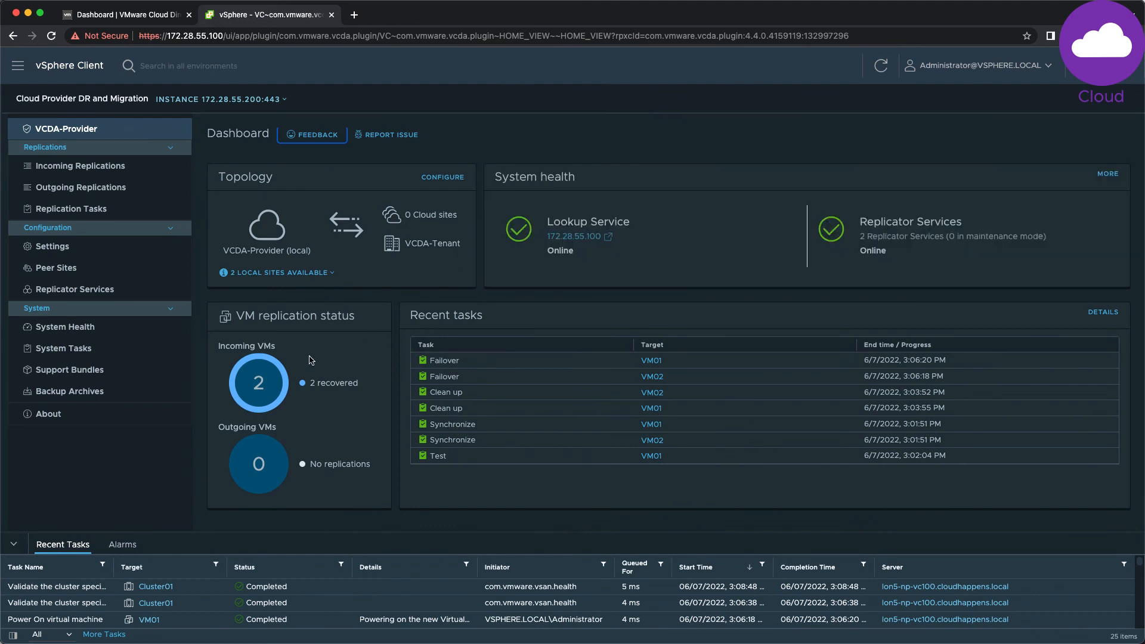
Step: Show Incoming Replications and open the Source site filter choices
left_click(127, 170)
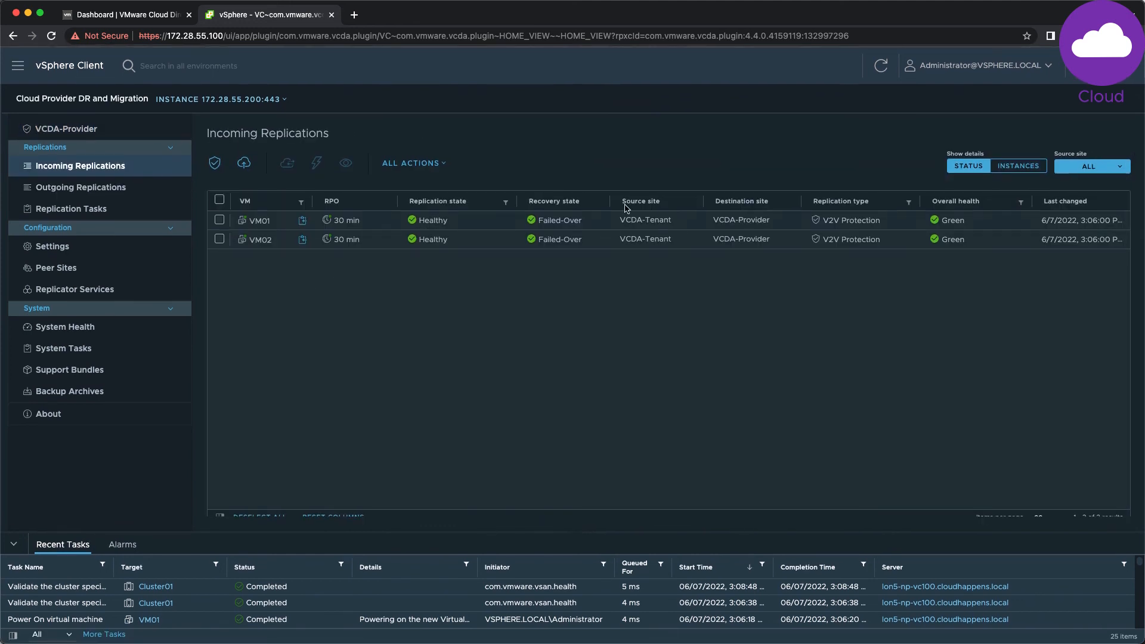
left_click(1085, 164)
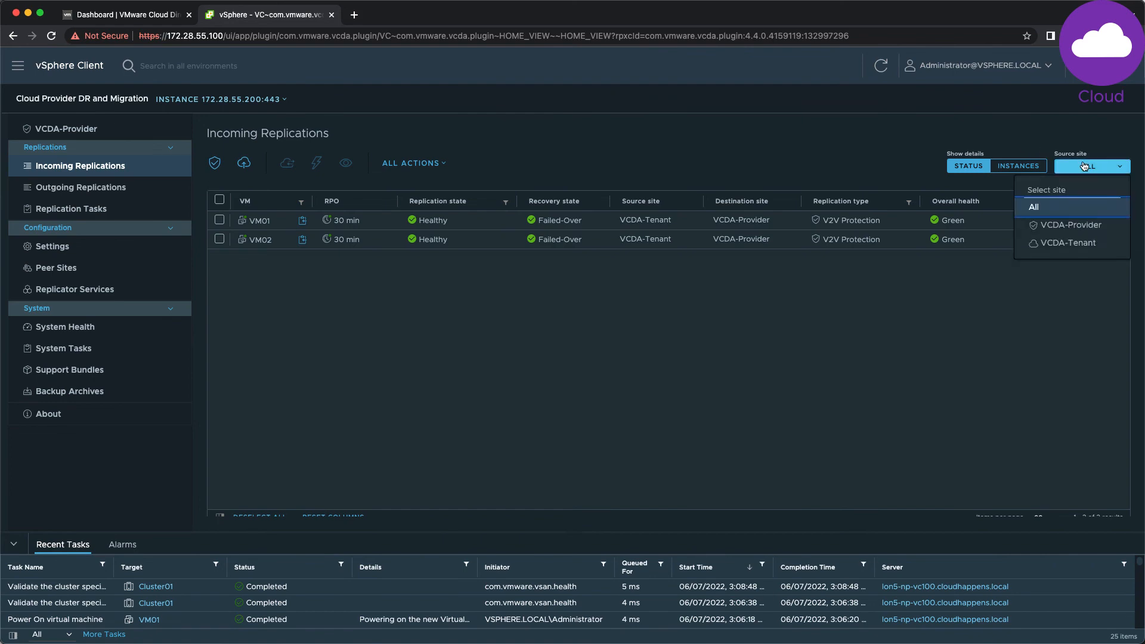